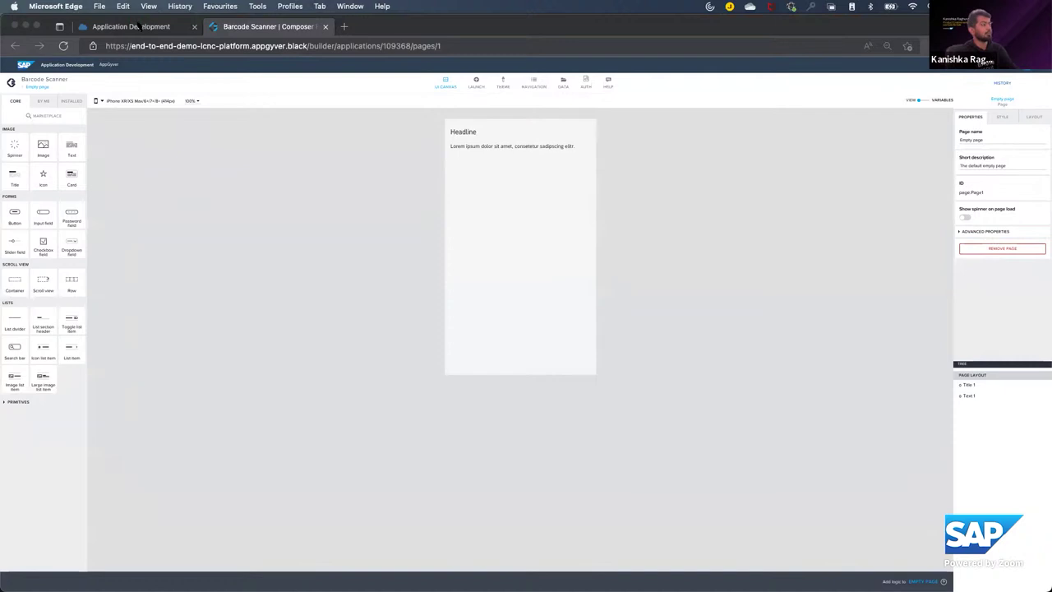
# Step: Look at the project types that can be created in the Application Development lobby and return to the Barcode Scanner project
pyautogui.click(138, 26)
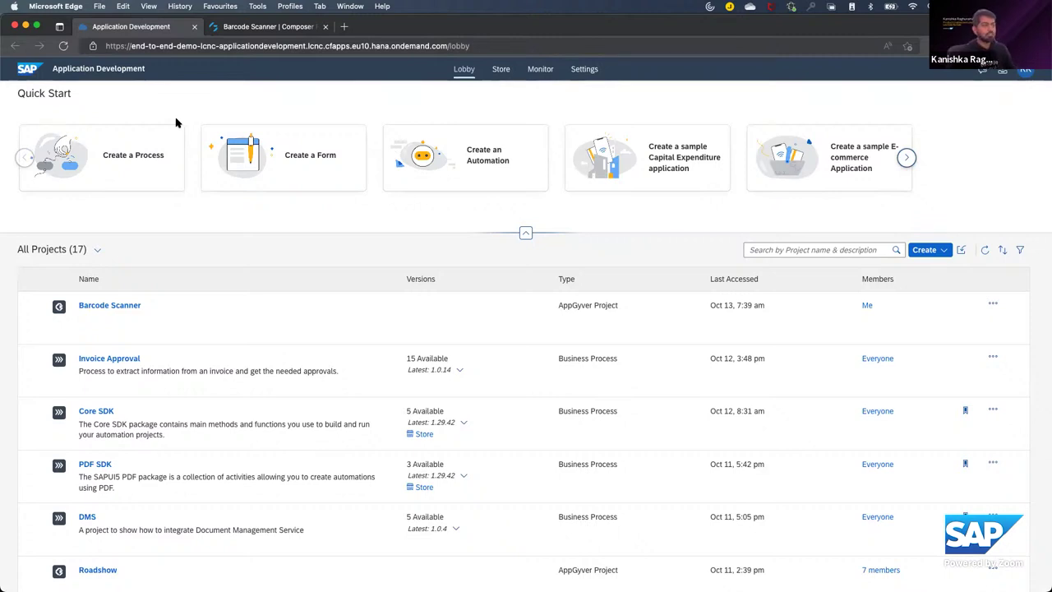
pyautogui.click(930, 251)
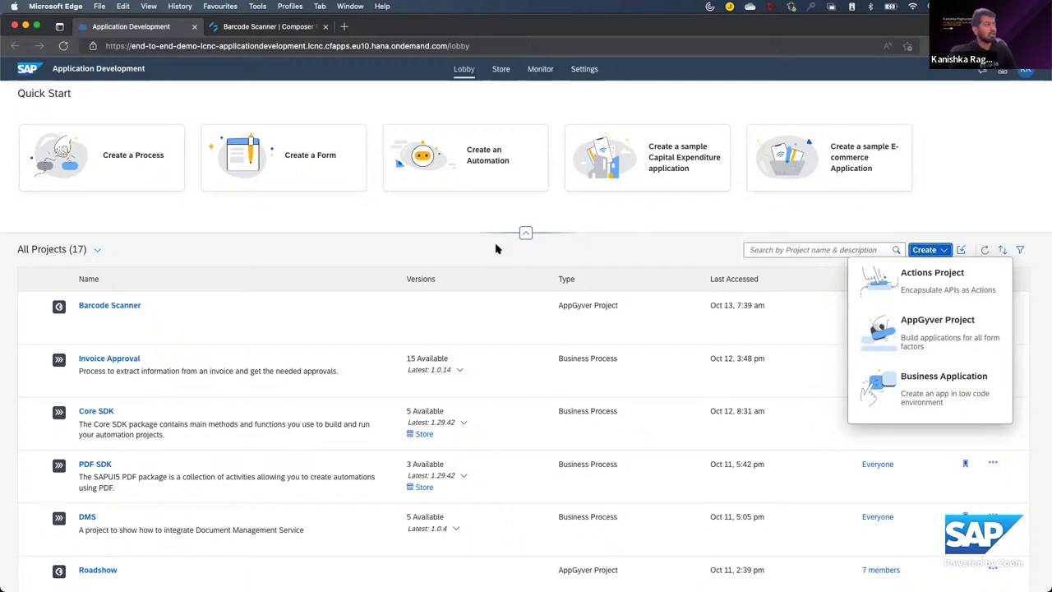
pyautogui.click(260, 27)
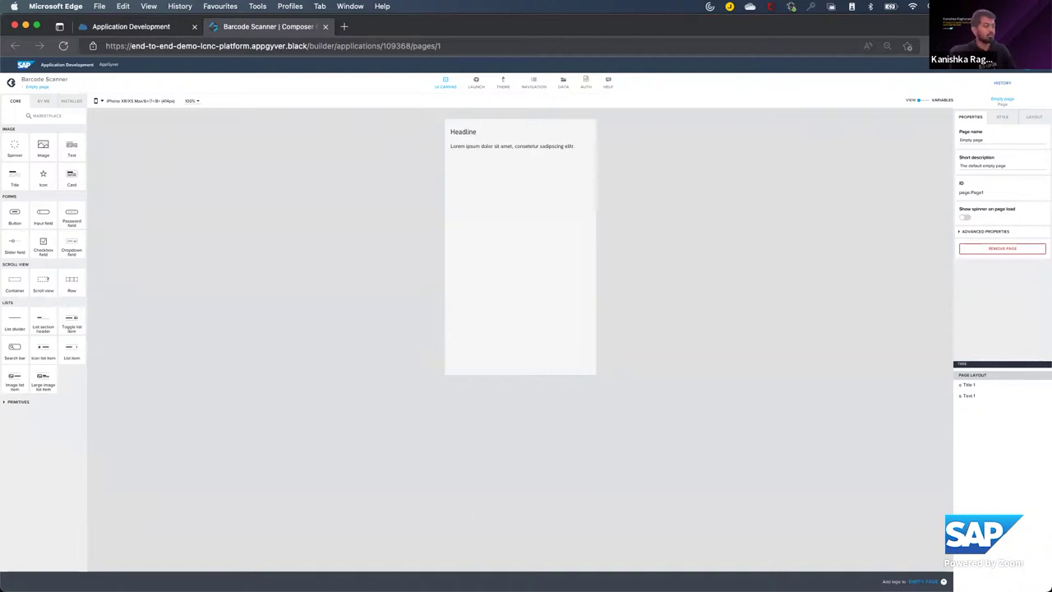
# Step: Open the page's logic canvas and look through the available core flow functions
pyautogui.click(476, 577)
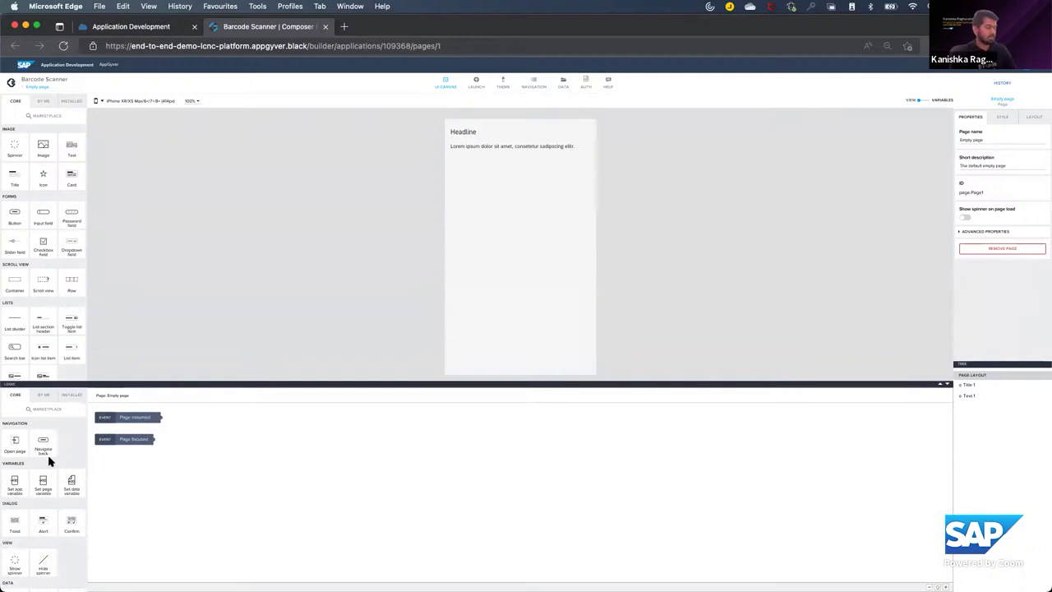
pyautogui.scroll(-5, 43, 488)
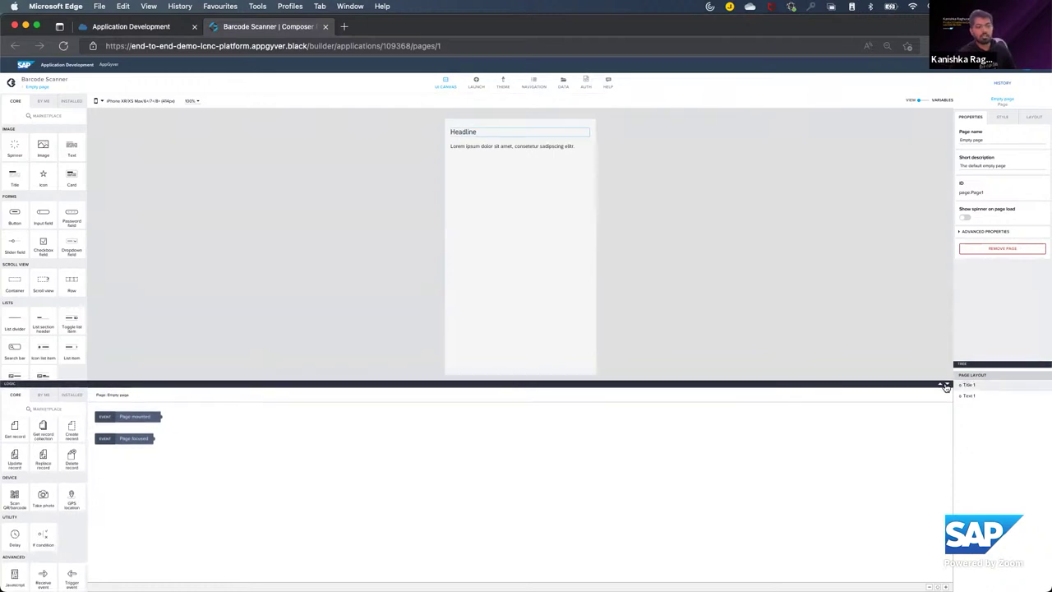
# Step: Give the page a bright red background by creating a custom smart background palette named "New Colour", and close the logic canvas
pyautogui.click(997, 120)
pyautogui.click(984, 141)
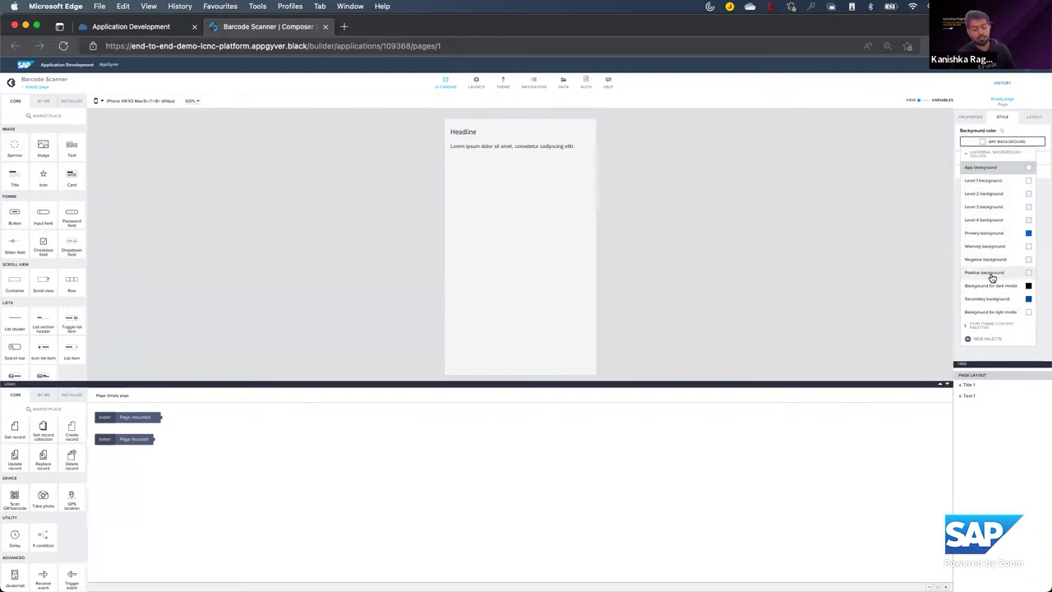
pyautogui.click(984, 338)
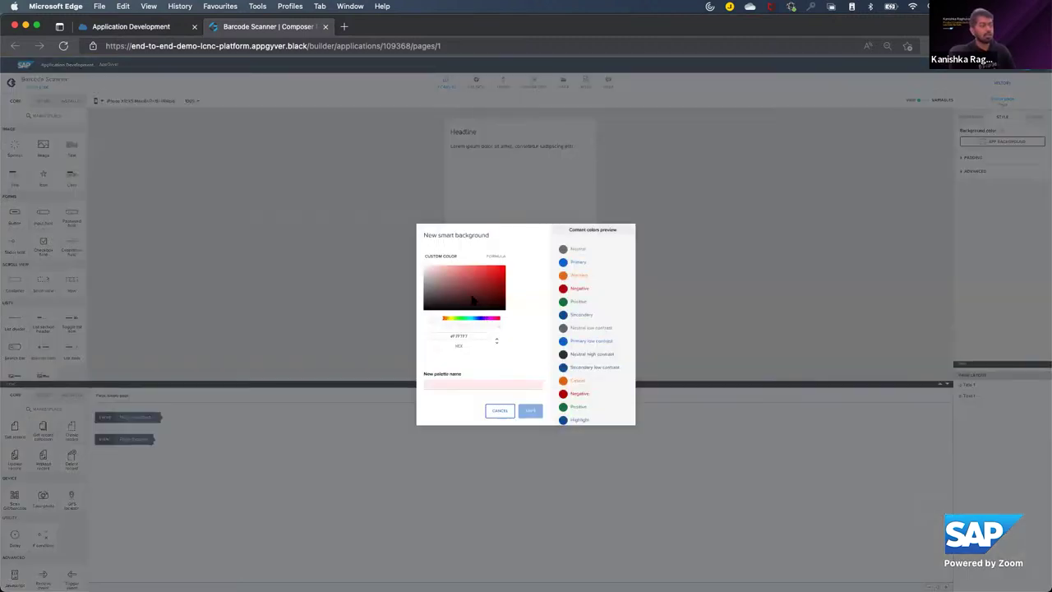
pyautogui.click(472, 301)
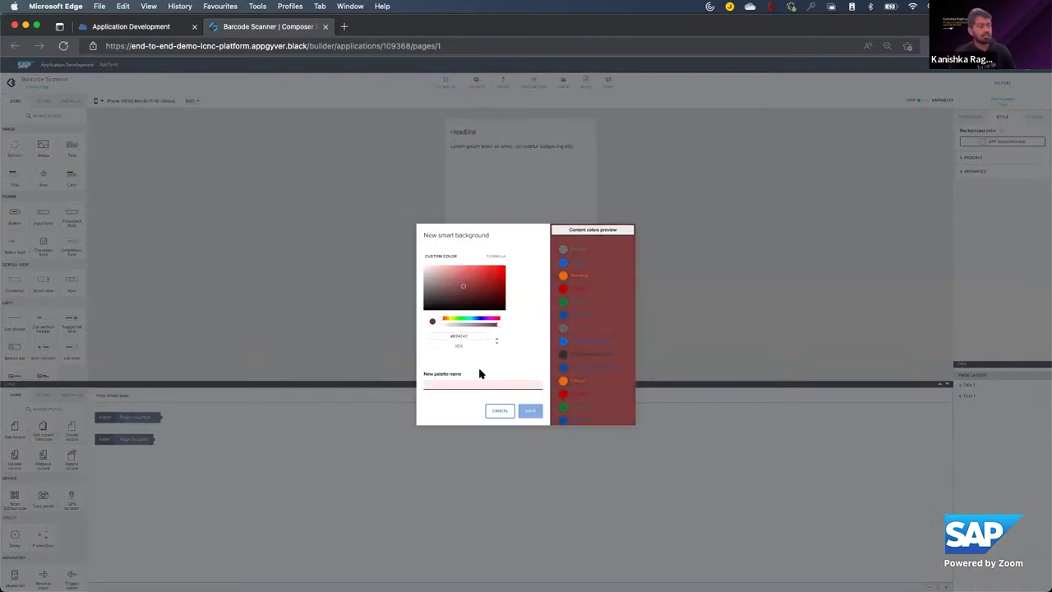
pyautogui.click(480, 263)
pyautogui.click(446, 382)
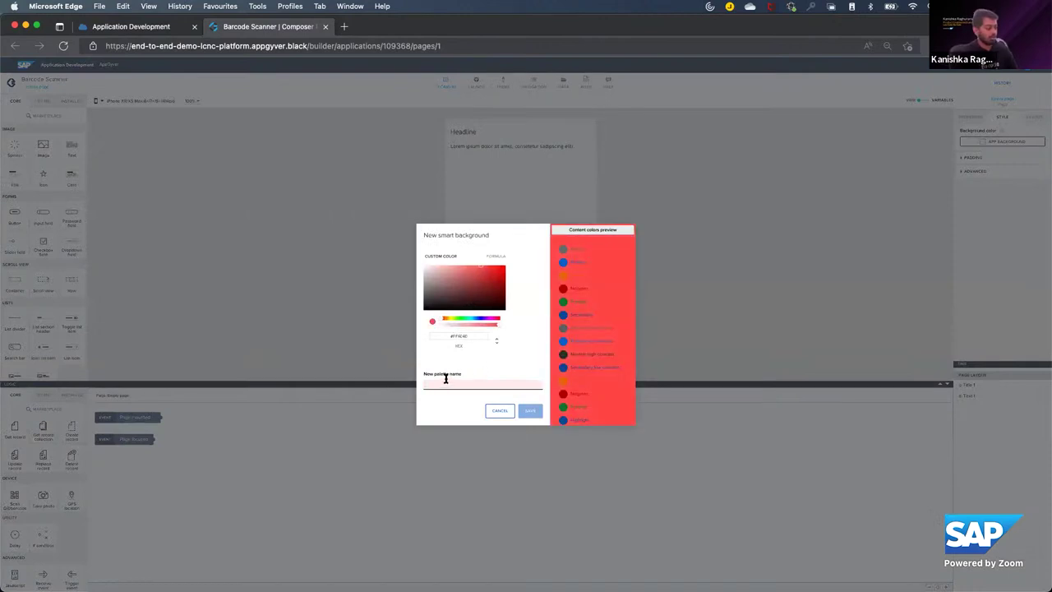
pyautogui.write('Rew Colour')
pyautogui.click(525, 410)
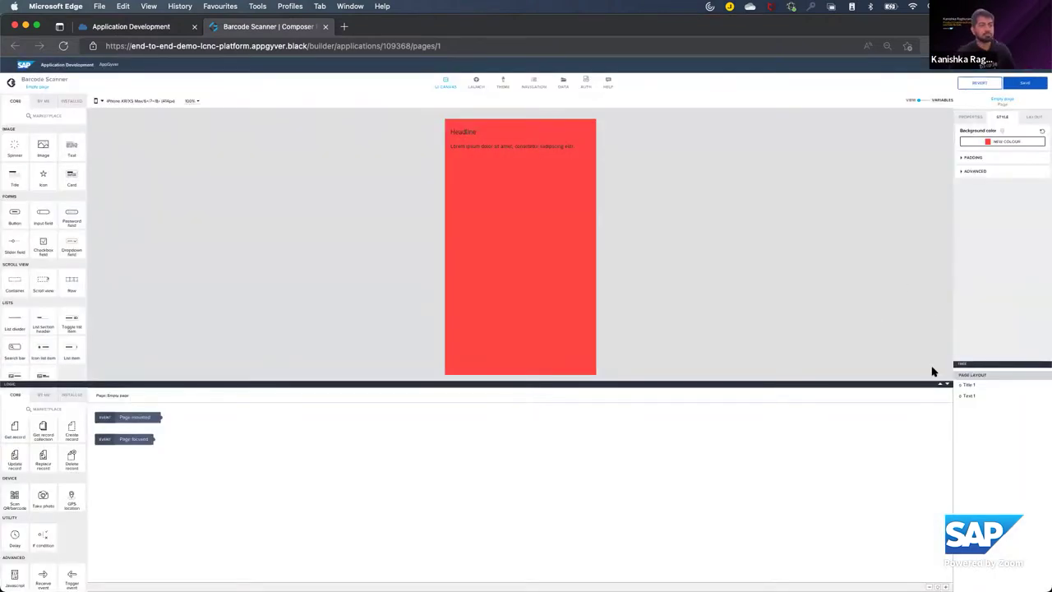
pyautogui.click(945, 383)
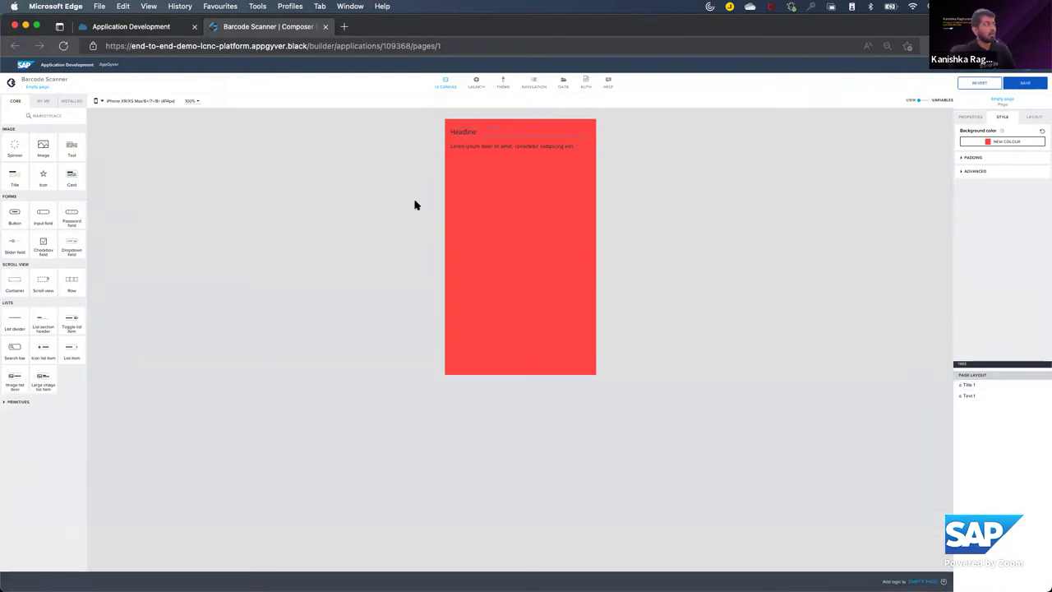
# Step: Try to add a new page from the page overview, save the application, and return to the Empty page
pyautogui.click(34, 87)
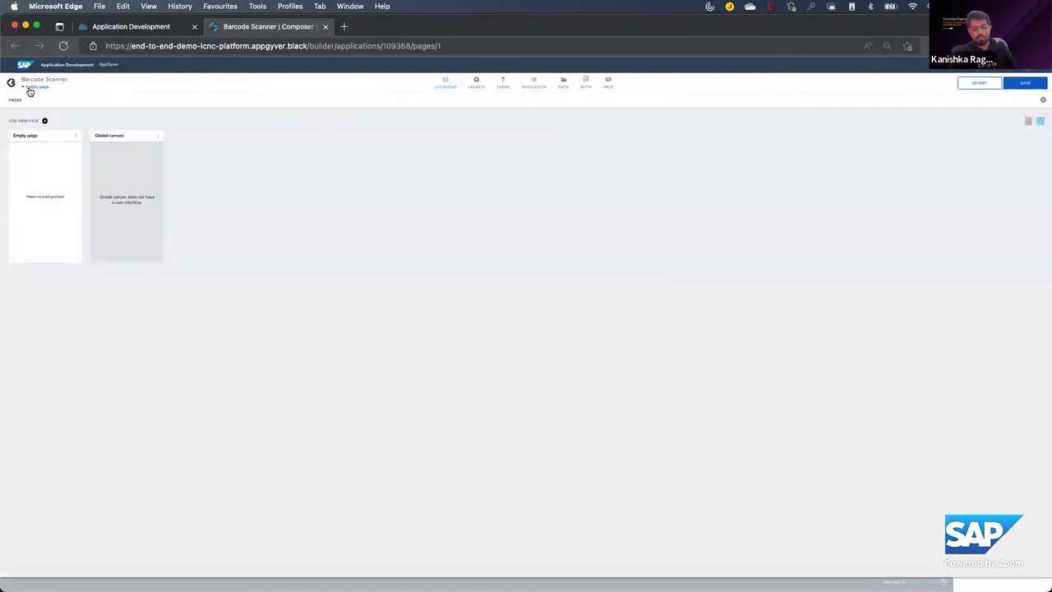
pyautogui.click(35, 122)
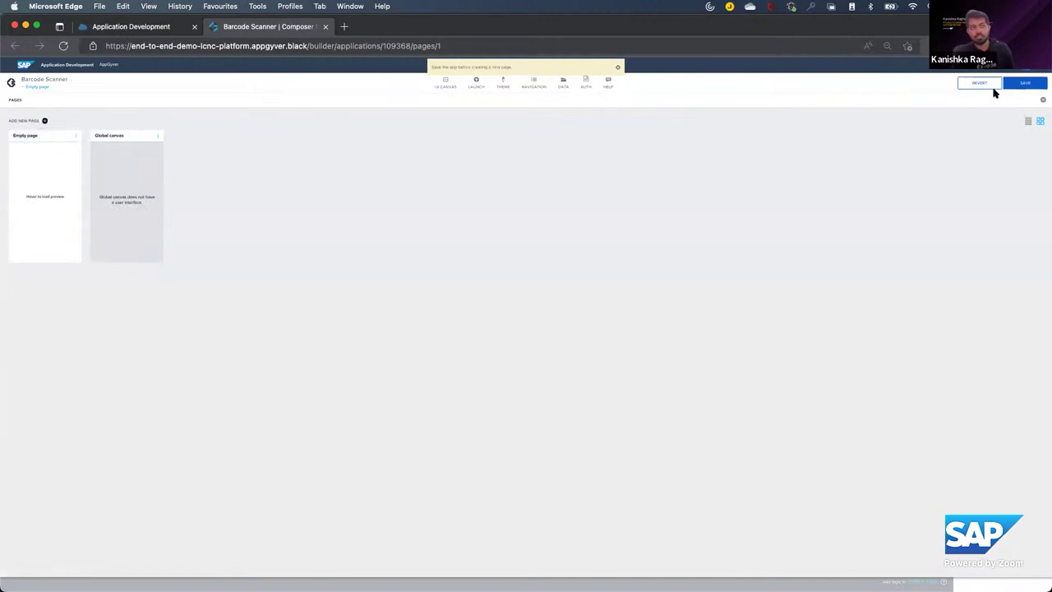
pyautogui.click(1036, 87)
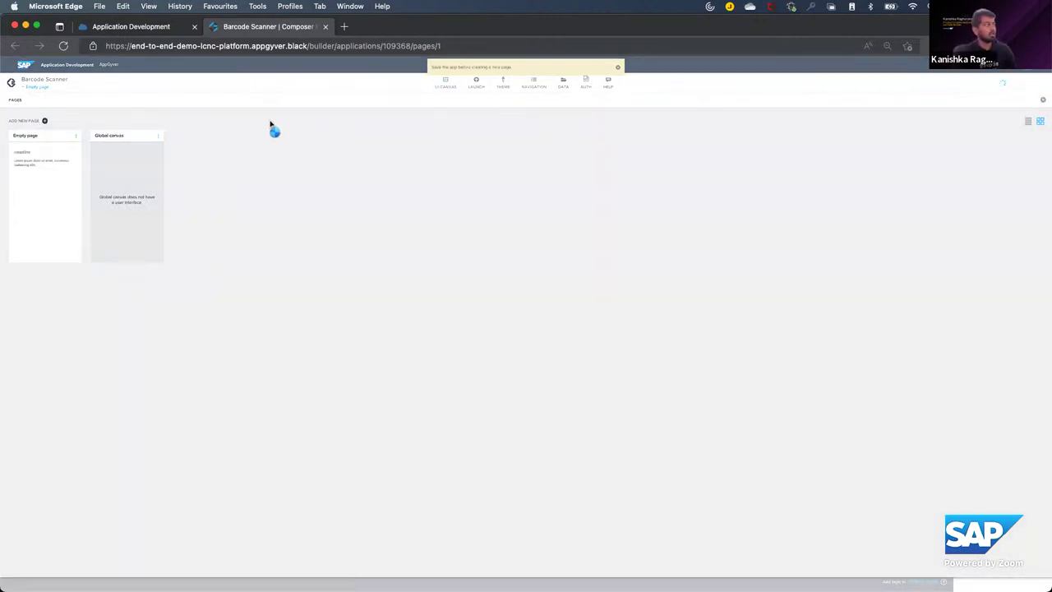
pyautogui.click(46, 92)
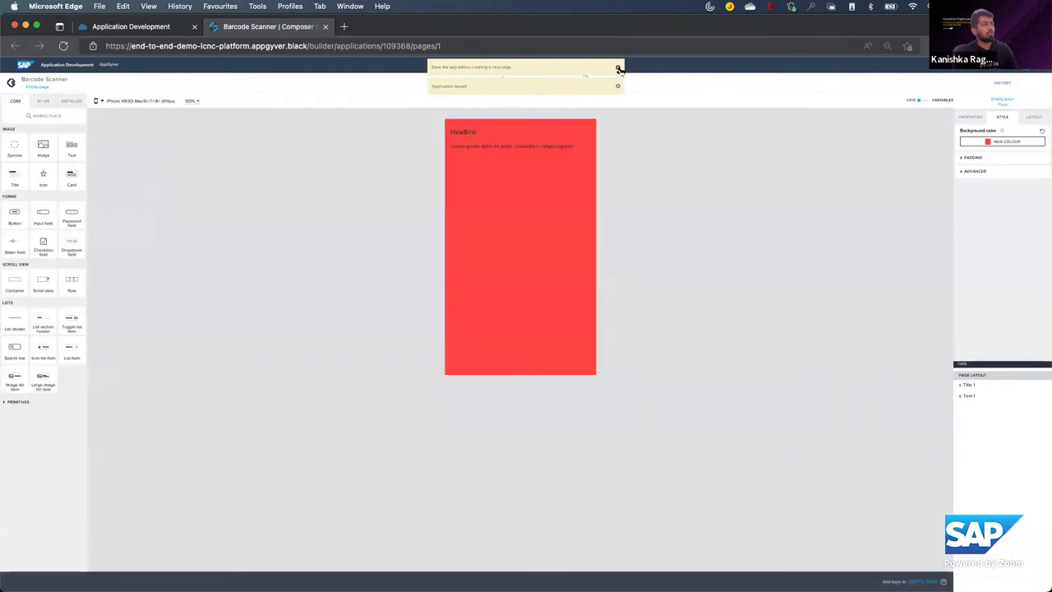
# Step: Review the app's built-in navigation settings and the integration types offered for classic data entities, ending back on the UI canvas
pyautogui.click(533, 85)
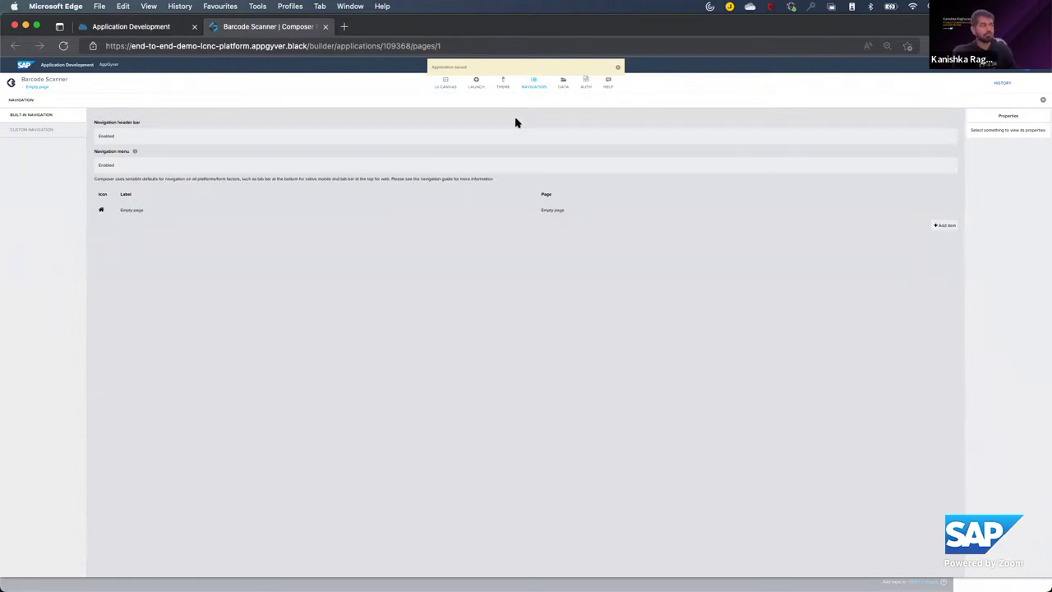
pyautogui.click(1043, 99)
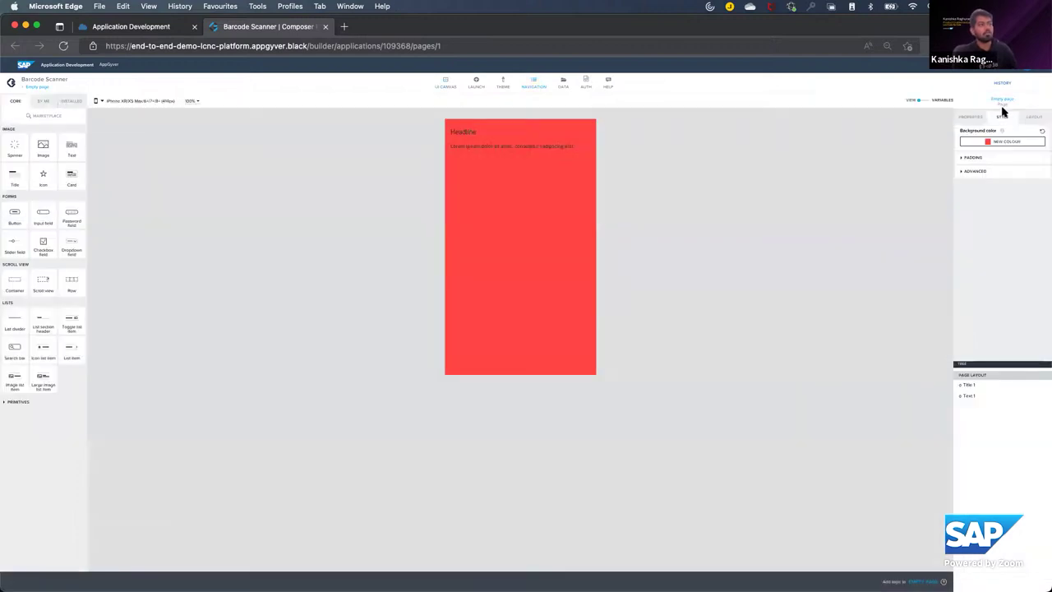
pyautogui.click(562, 86)
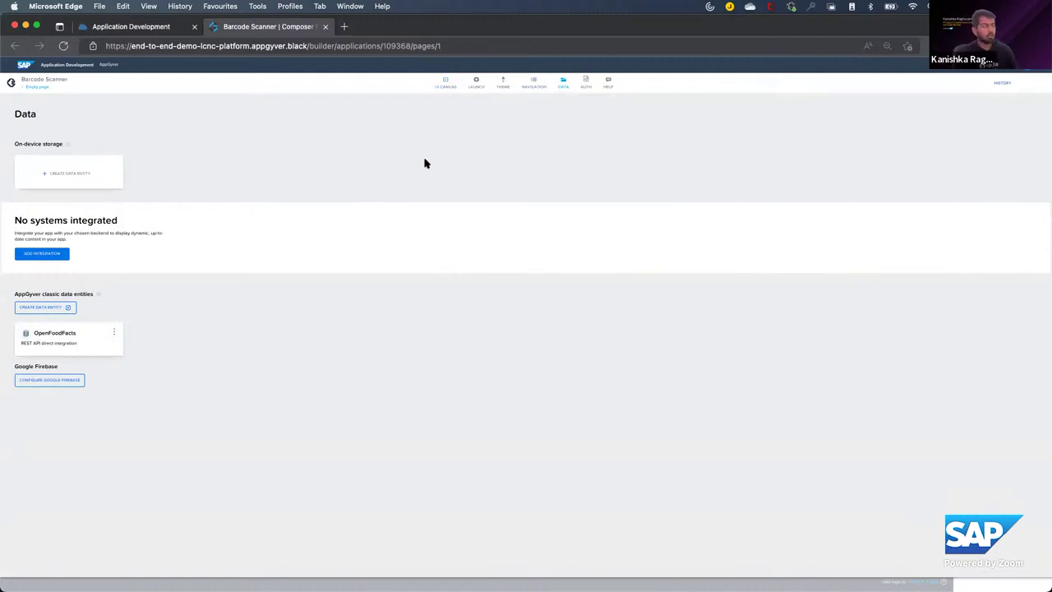
pyautogui.click(31, 308)
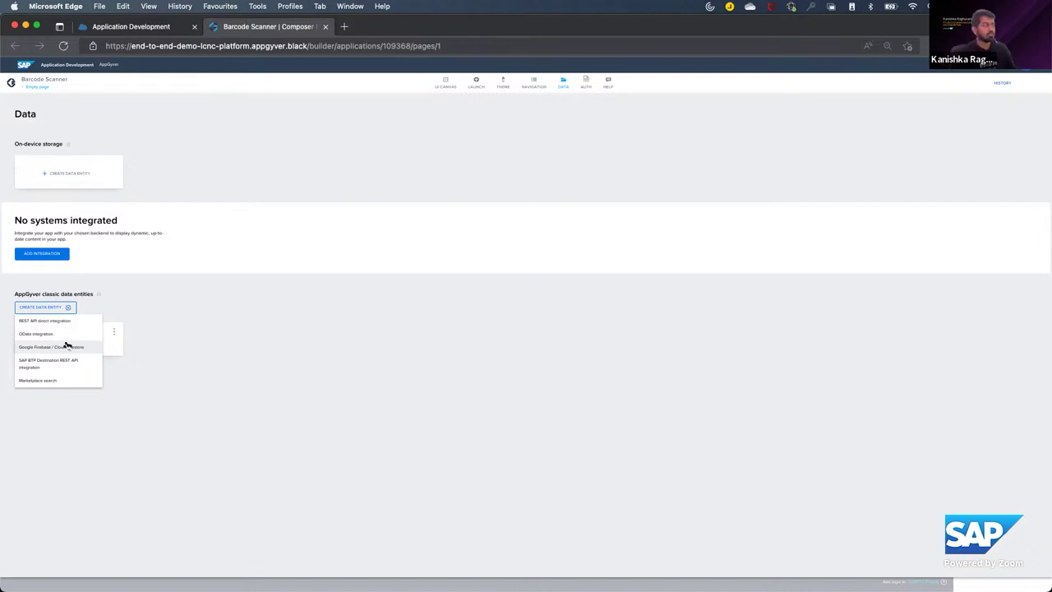
pyautogui.click(564, 83)
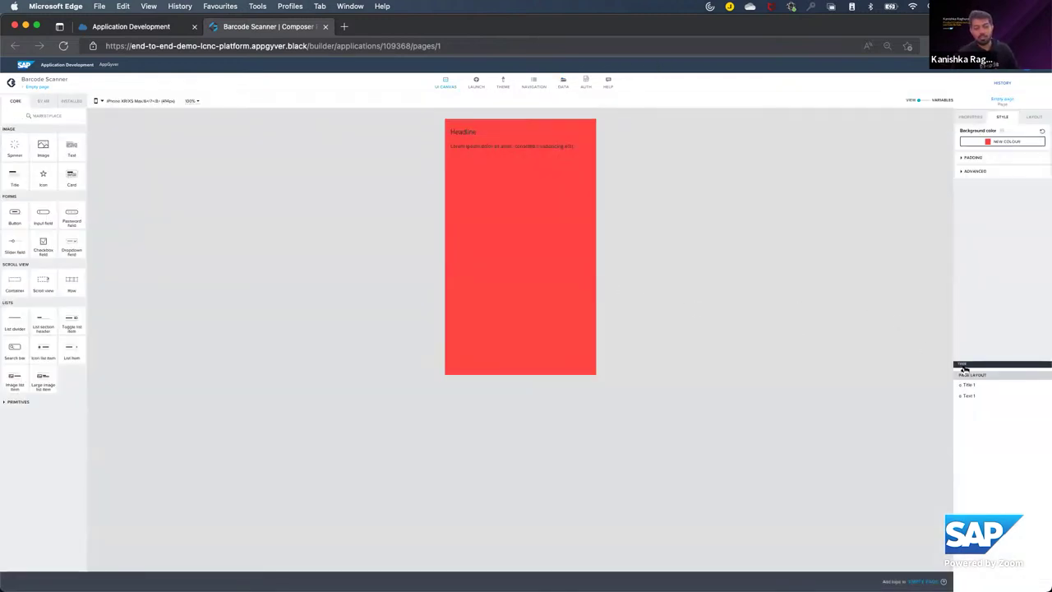
# Step: Examine the page layout tree with its title and text components up close
pyautogui.scroll(5, 978, 374)
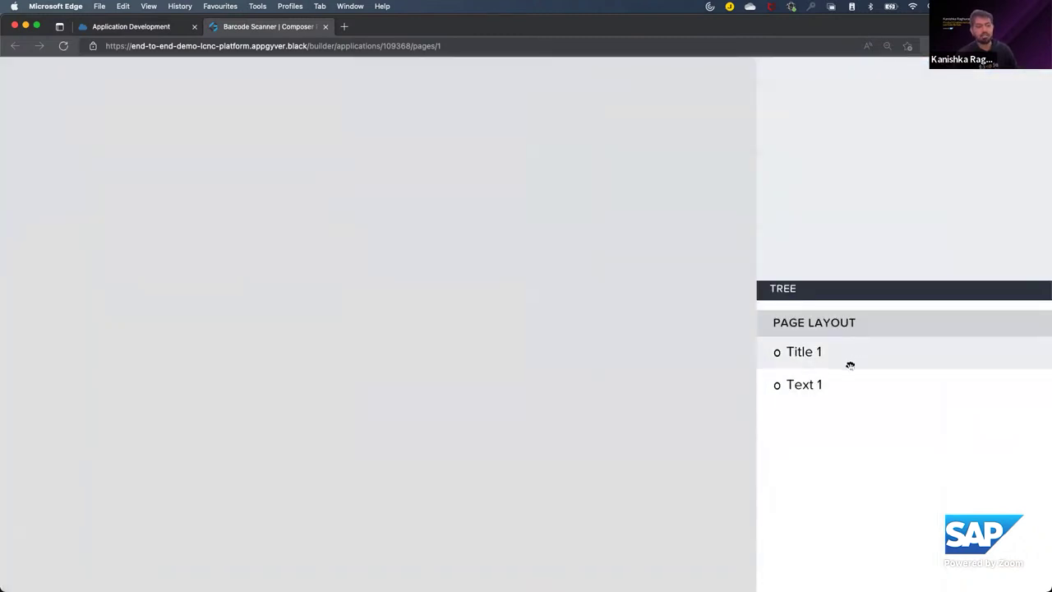
pyautogui.scroll(-1, 845, 376)
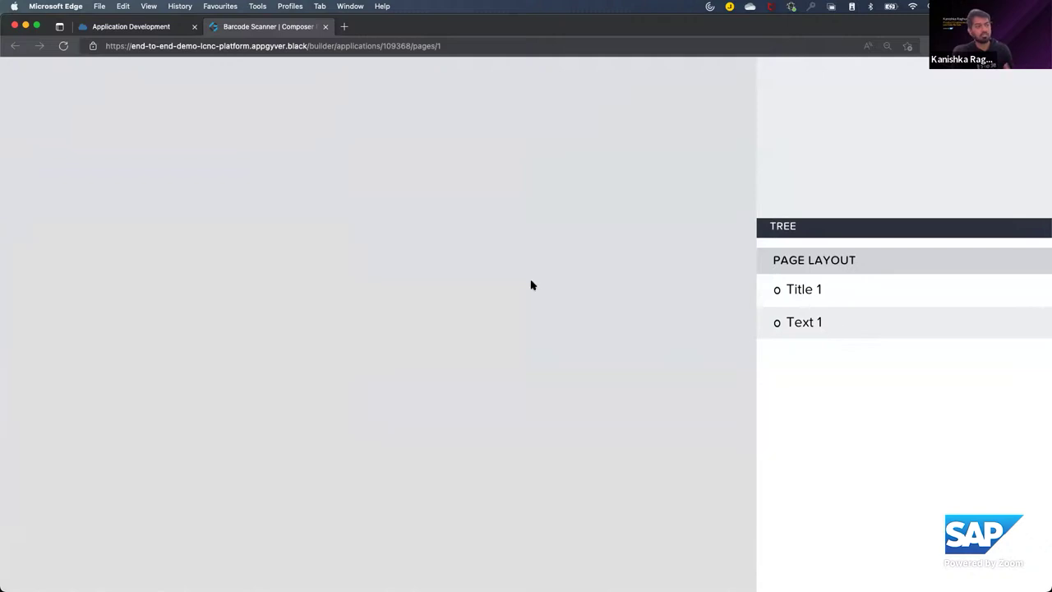
pyautogui.press('super+minus')
pyautogui.press('super+minus')
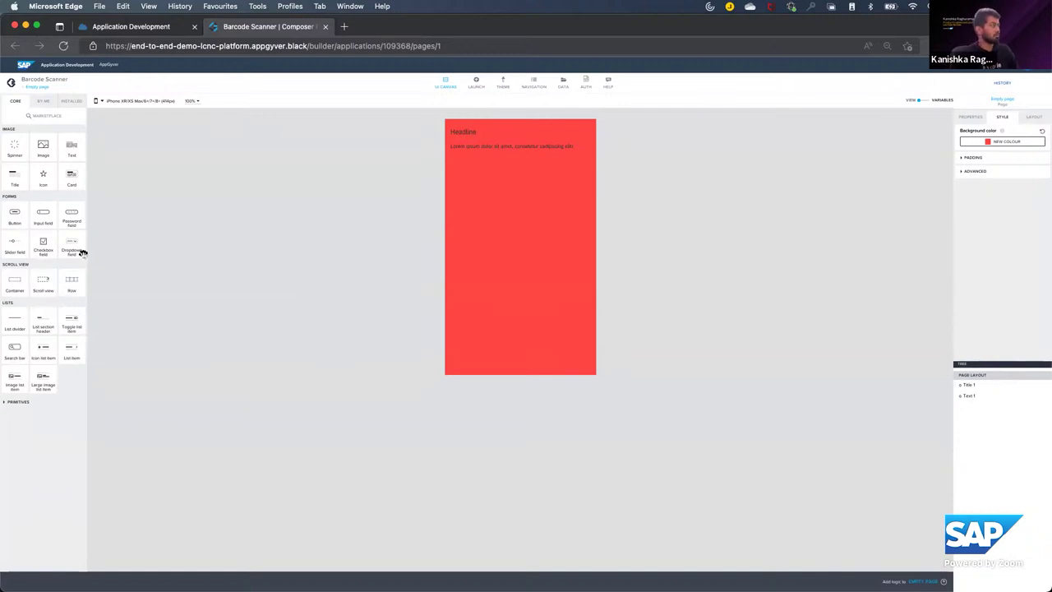
# Step: Add a button below the text on the page and connect its Component tap event to a Scan QR/barcode function
pyautogui.moveTo(14, 212); pyautogui.dragTo(491, 219)
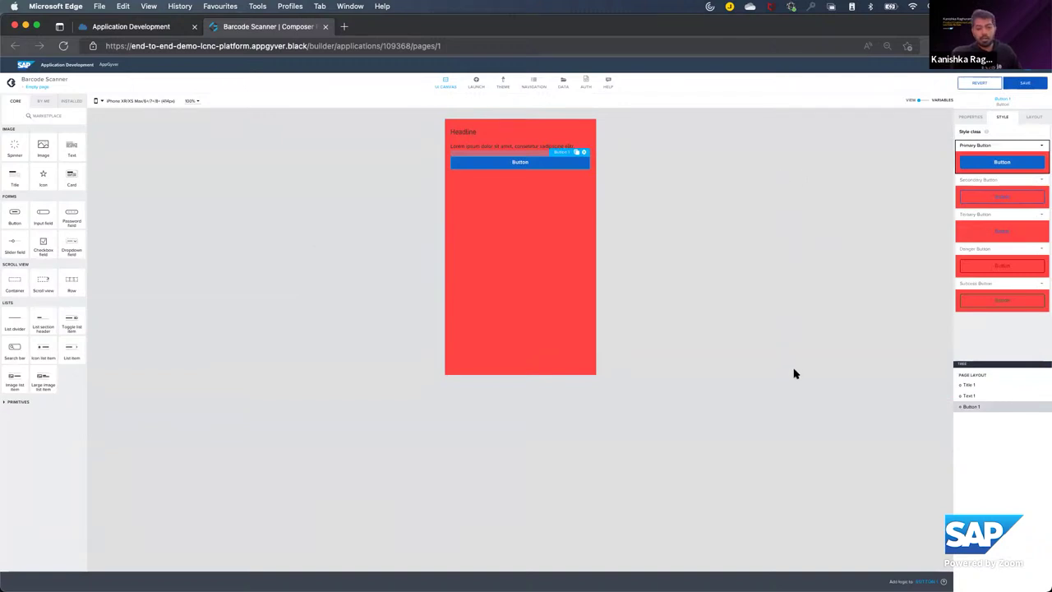
pyautogui.click(873, 575)
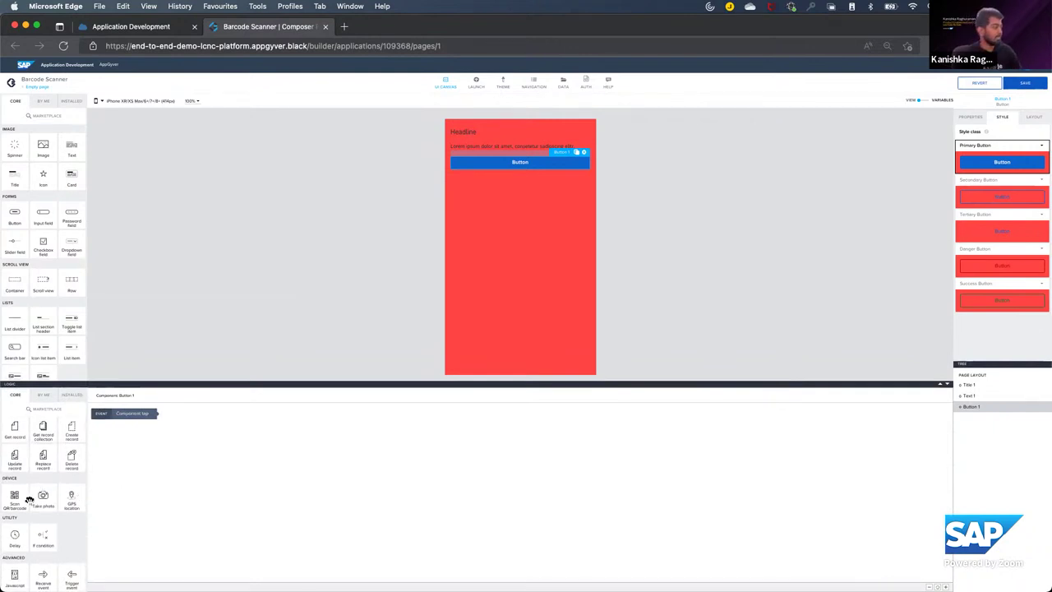
pyautogui.moveTo(15, 497); pyautogui.dragTo(164, 414)
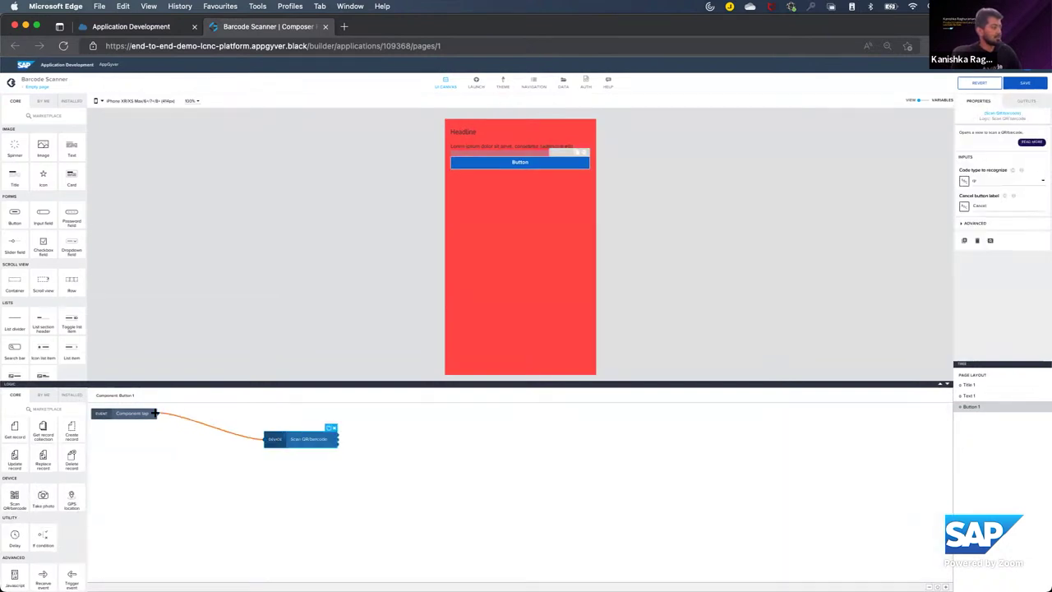
pyautogui.moveTo(272, 425); pyautogui.dragTo(251, 424)
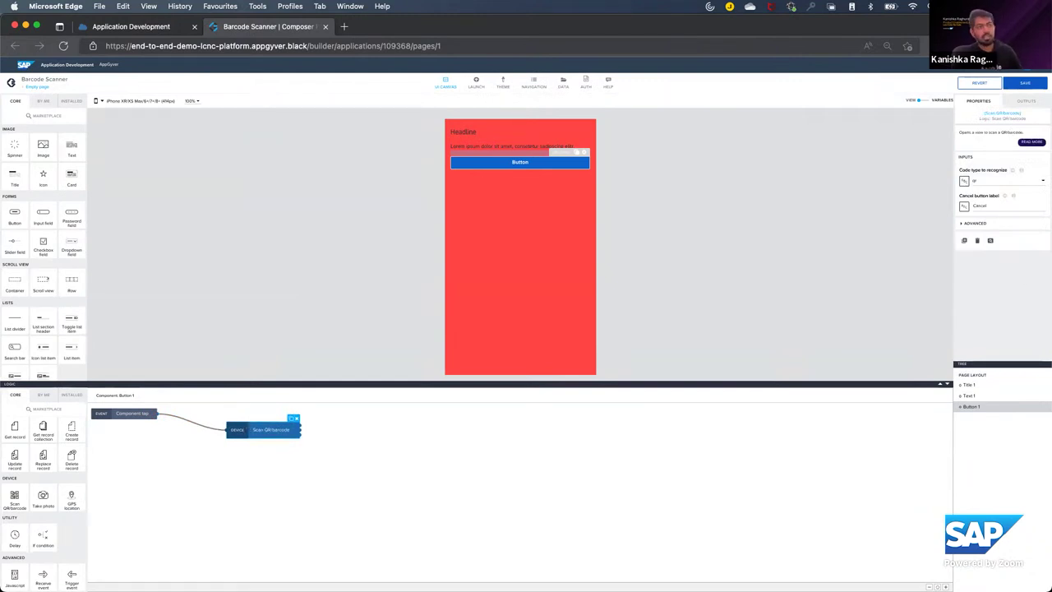
# Step: Check the outputs of the Scan QR/barcode function and connect its first output to a new Toast dialog placed beside it
pyautogui.click(1025, 101)
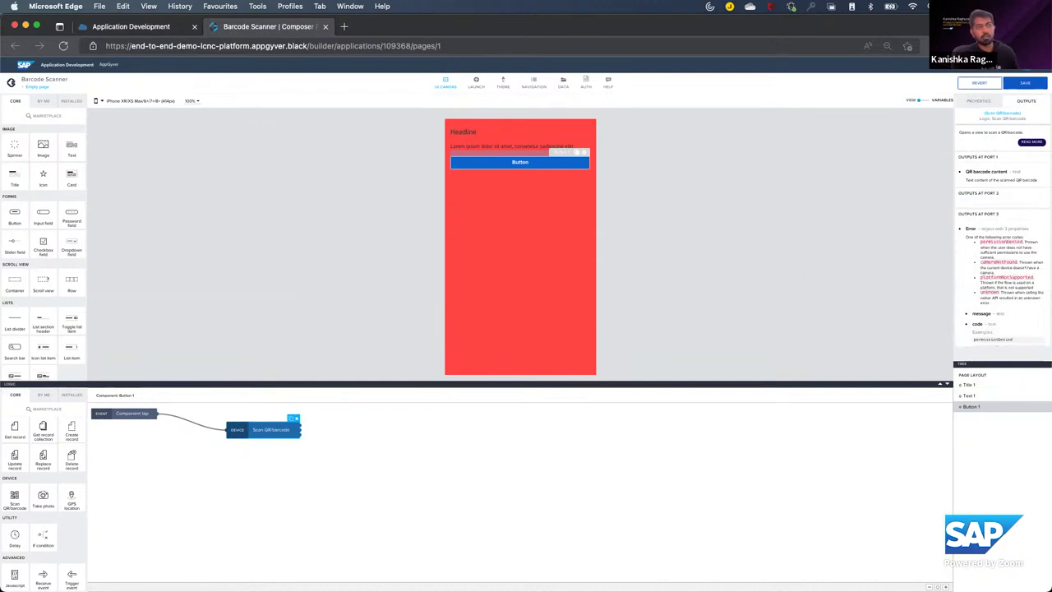
pyautogui.scroll(-3, 997, 222)
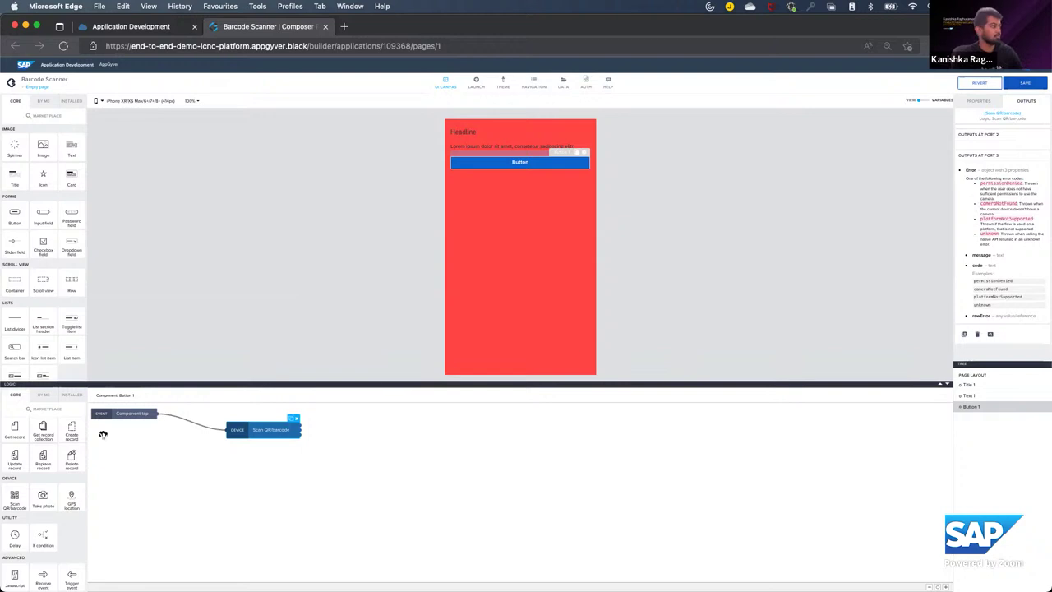
pyautogui.scroll(5, 66, 444)
pyautogui.scroll(2, 64, 445)
pyautogui.moveTo(15, 519); pyautogui.dragTo(308, 429)
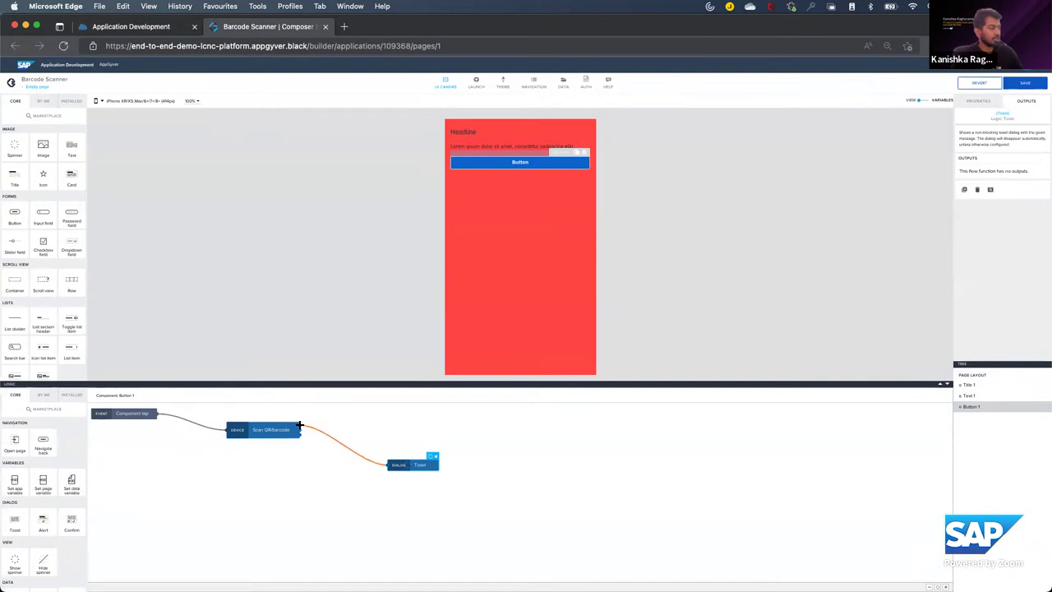
pyautogui.click(316, 426)
pyautogui.click(397, 465)
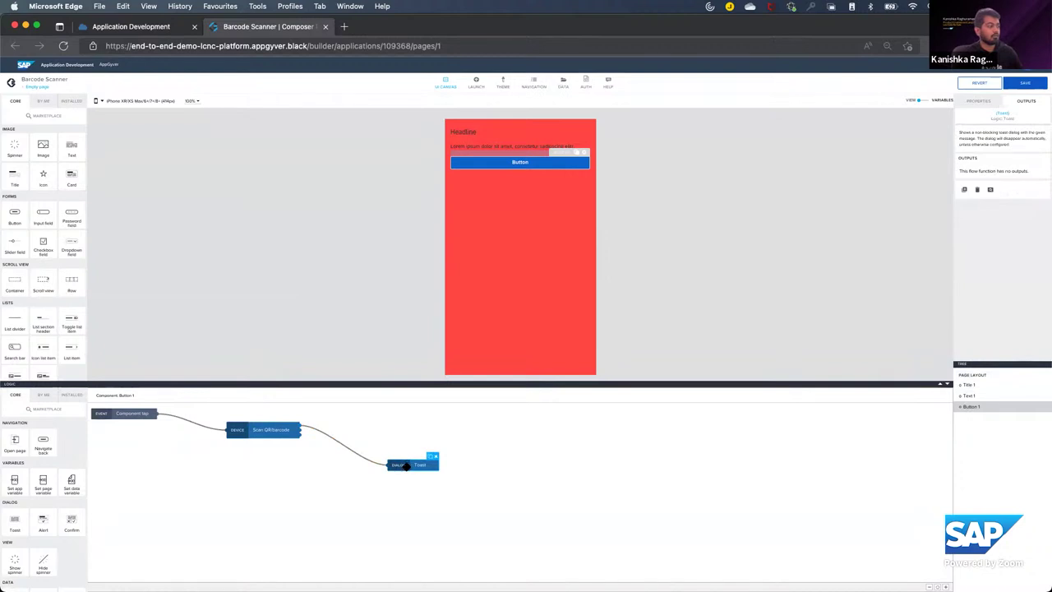
pyautogui.moveTo(415, 464); pyautogui.dragTo(370, 441)
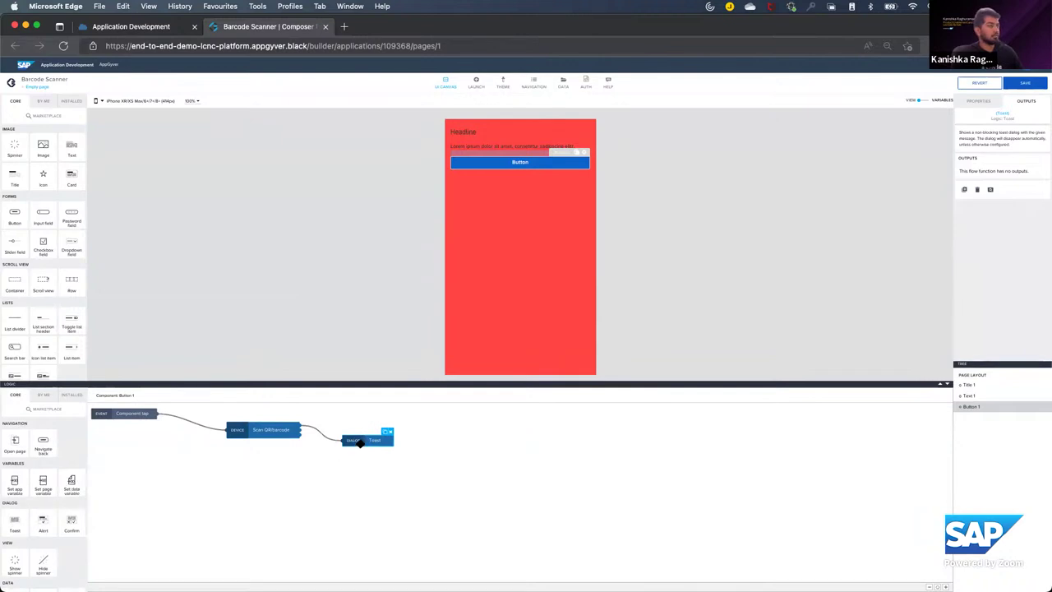
# Step: Bind the Toast message to the QR barcode content output of the Scan QR/barcode node
pyautogui.click(978, 102)
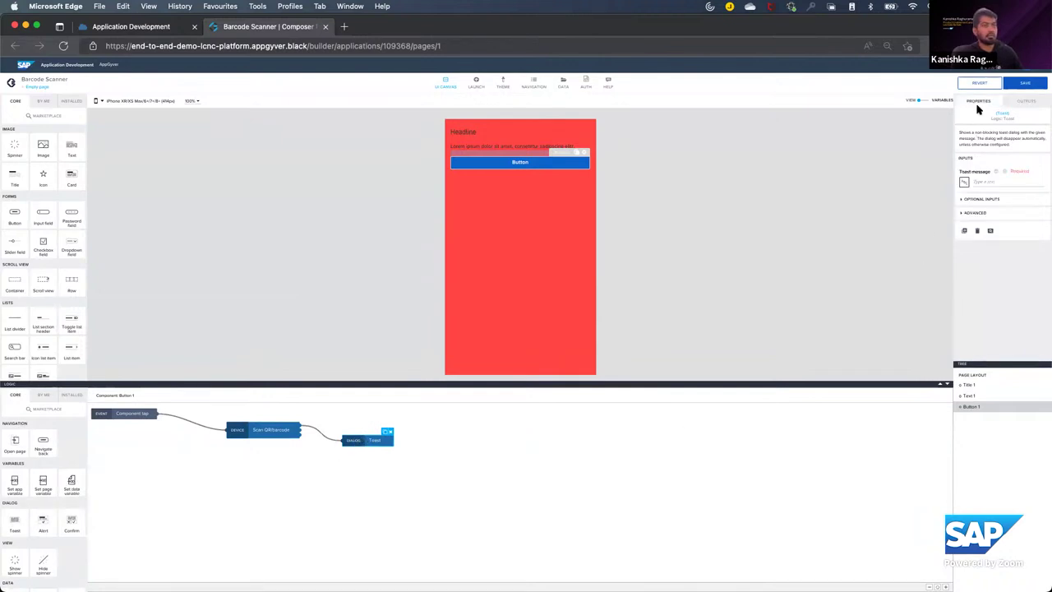
pyautogui.click(964, 183)
pyautogui.click(551, 334)
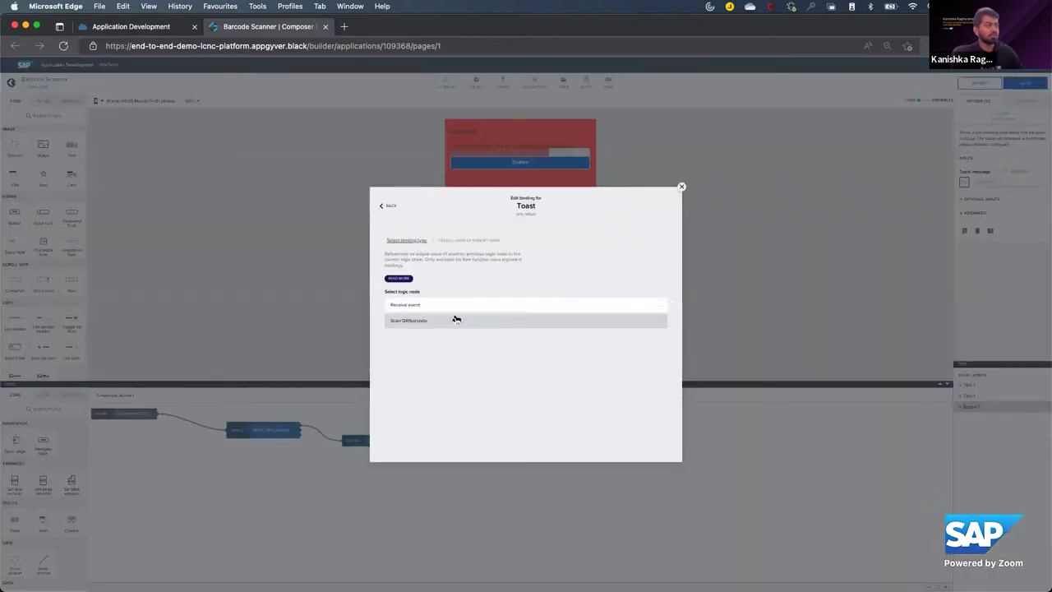
pyautogui.click(439, 321)
pyautogui.click(550, 338)
pyautogui.click(658, 370)
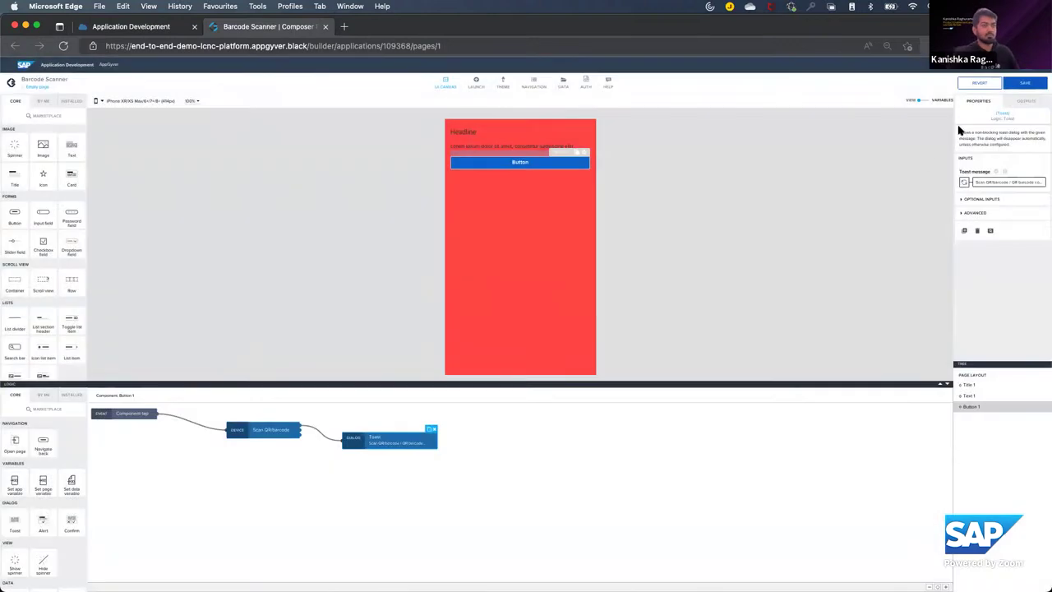
# Step: Save the app and look up the iOS preview app's App Store page from the launch options
pyautogui.click(1019, 83)
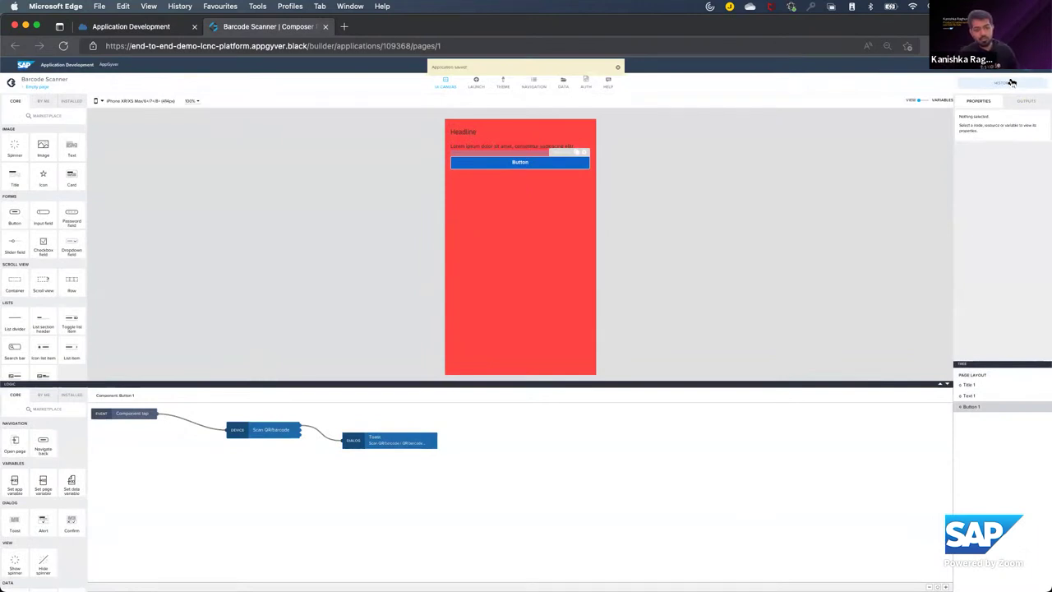
pyautogui.click(476, 84)
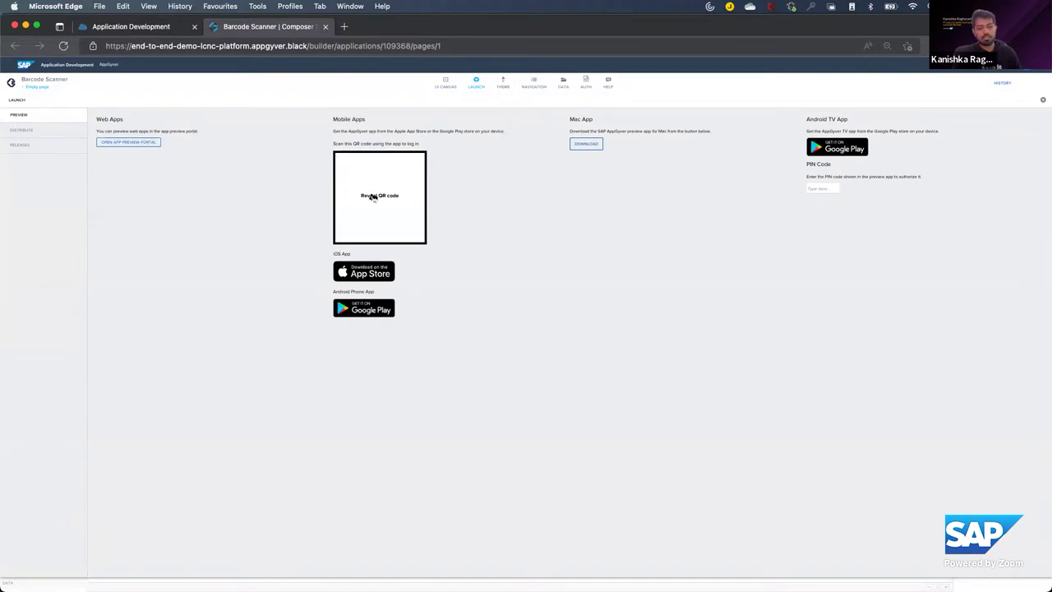
pyautogui.click(369, 276)
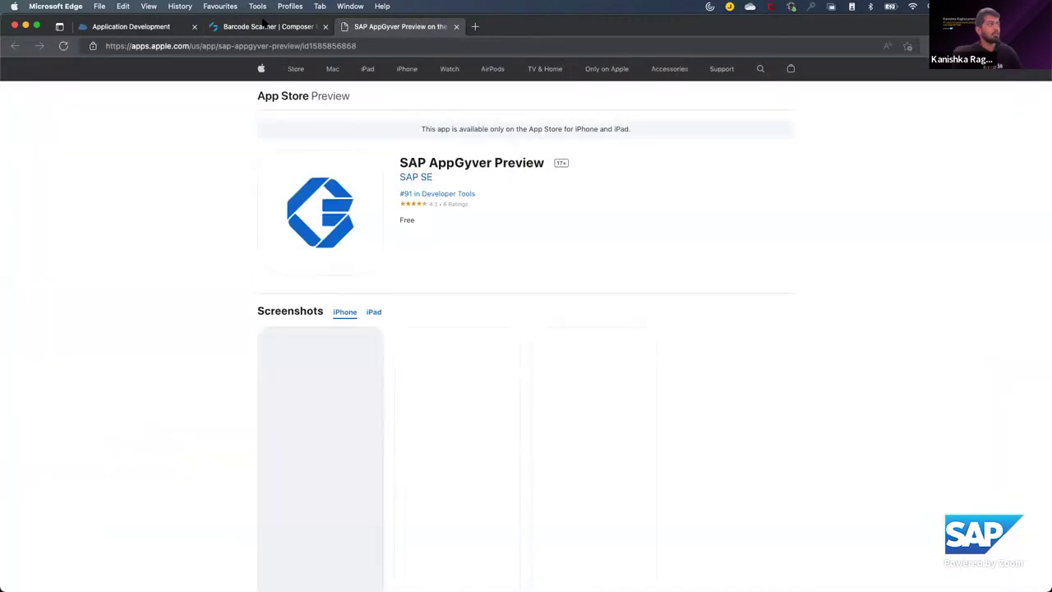
pyautogui.click(265, 24)
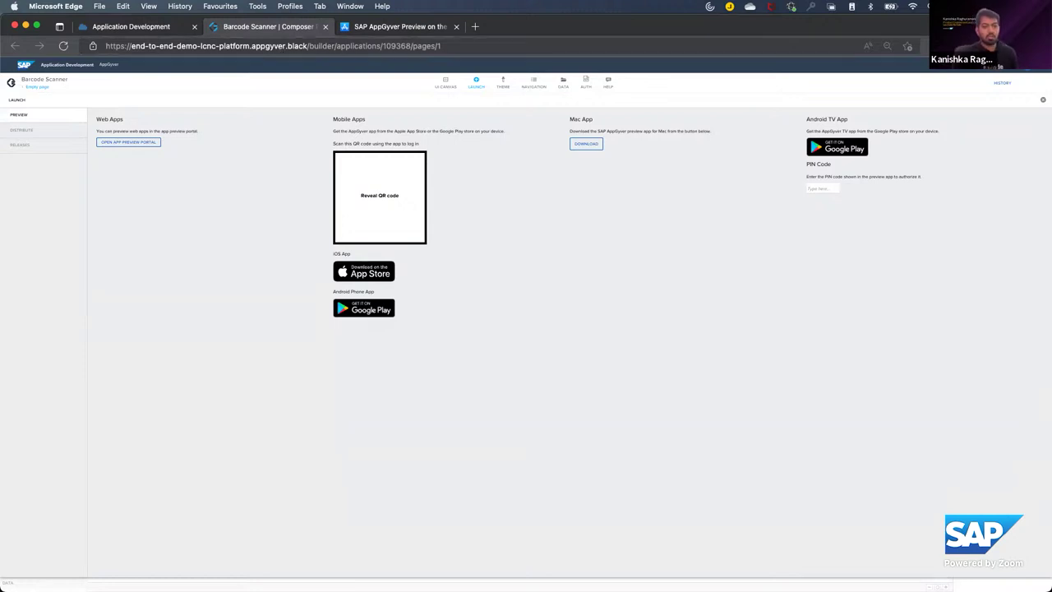
# Step: Start a QR code scan in the AppGyver preview on the phone mirrored in QuickTime Player and reveal the mobile login QR code
pyautogui.press('super+Tab')
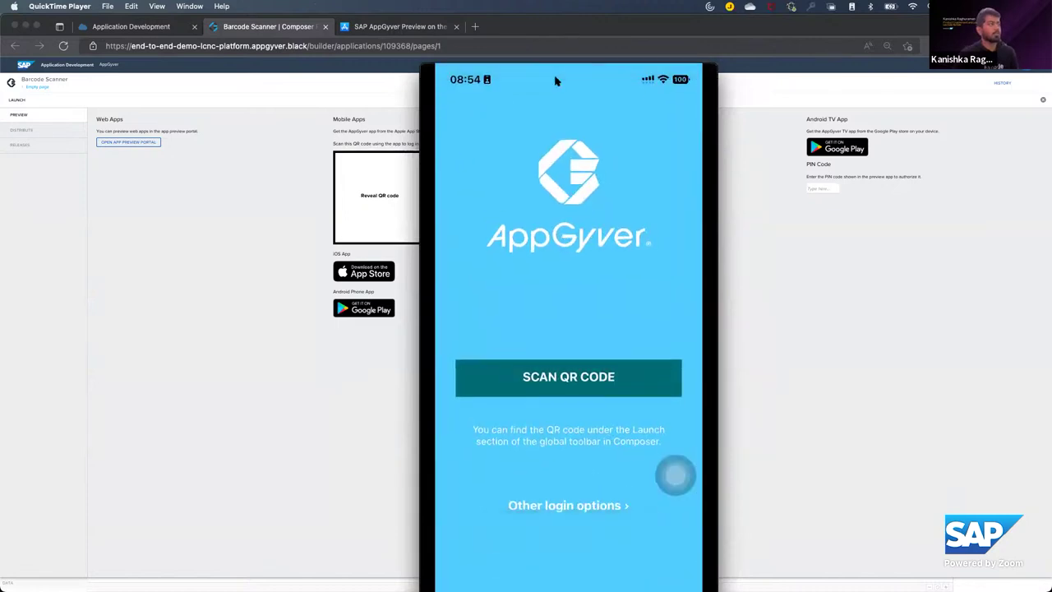
pyautogui.moveTo(557, 74); pyautogui.dragTo(789, 72)
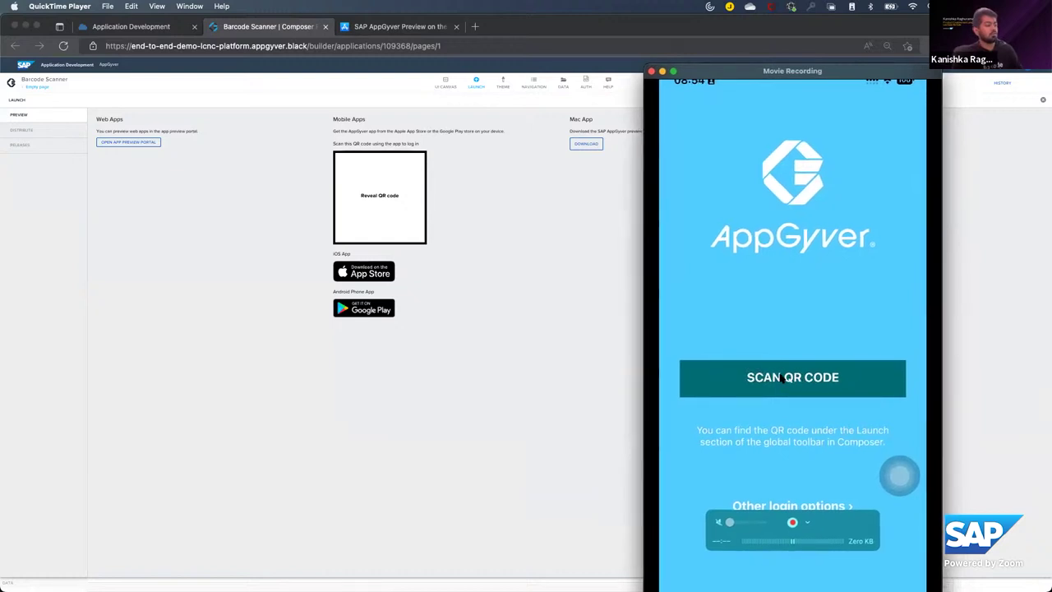
pyautogui.click(781, 378)
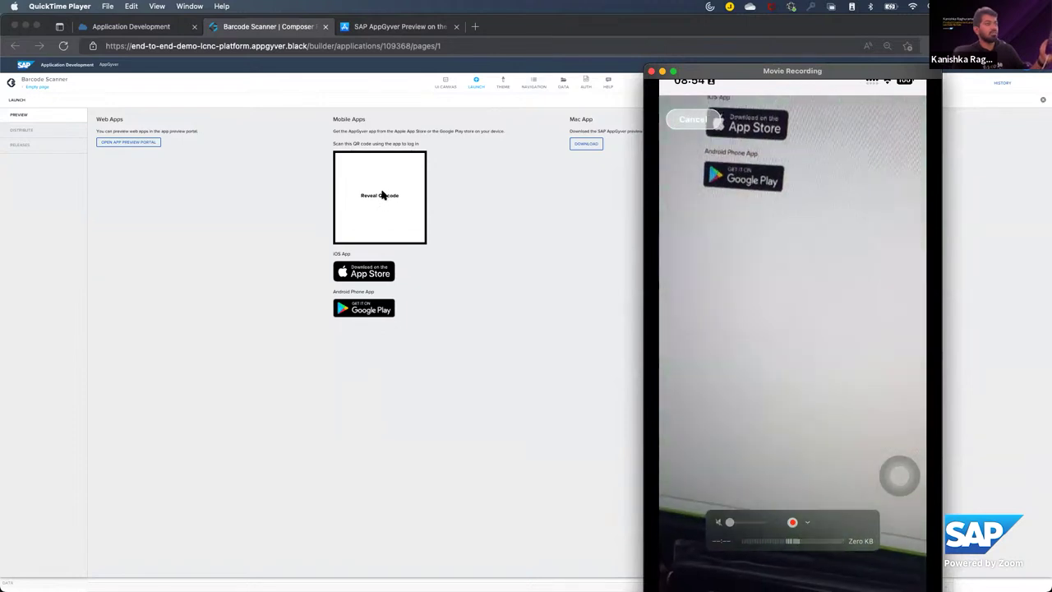
pyautogui.click(382, 194)
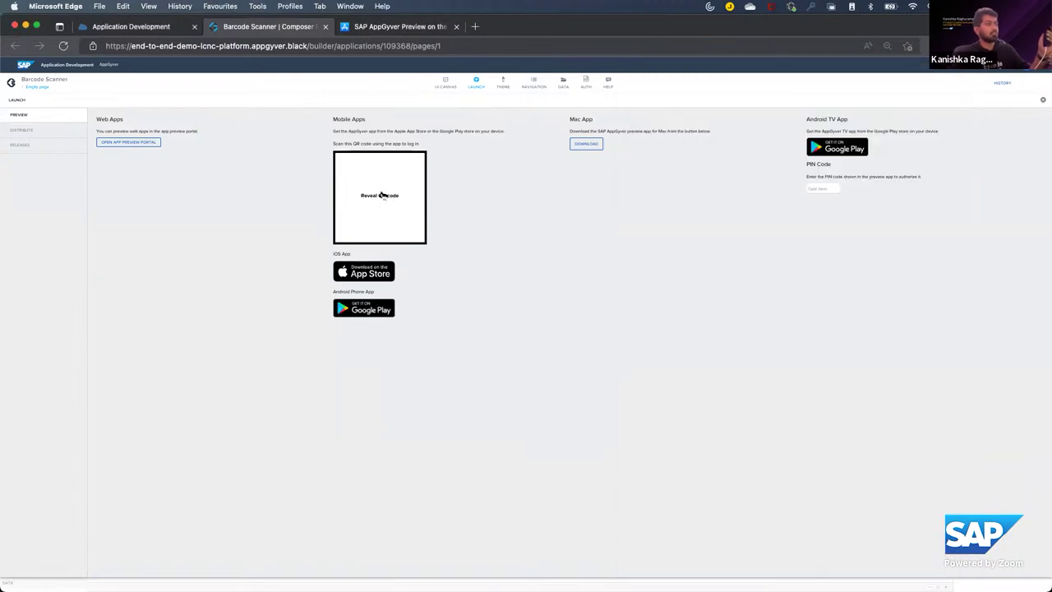
pyautogui.click(381, 198)
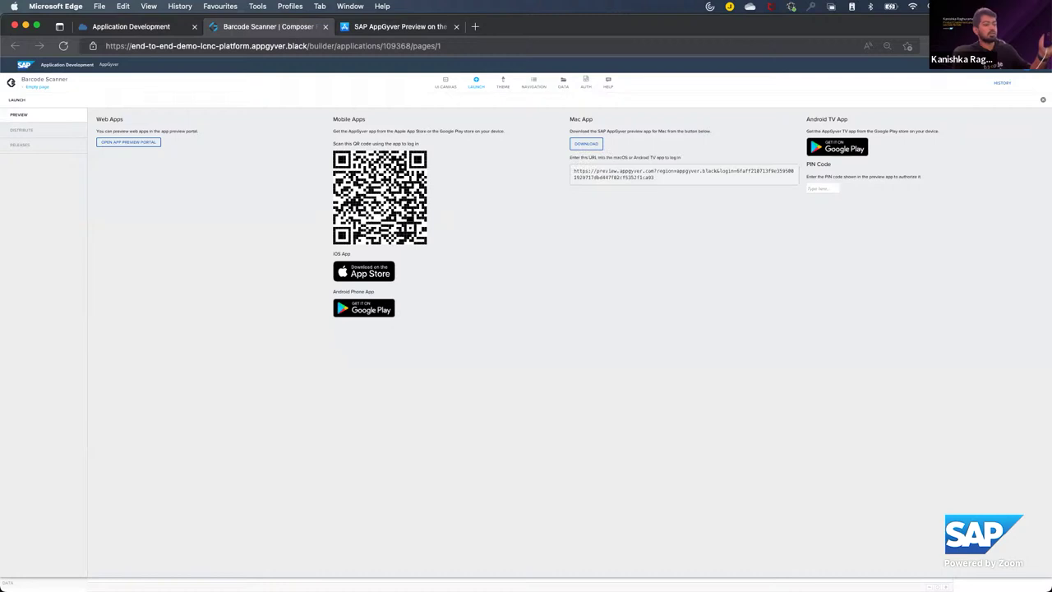
# Step: Show the app running on the mirrored phone, move its window aside and return the composer to the page canvas
pyautogui.press('super+Tab')
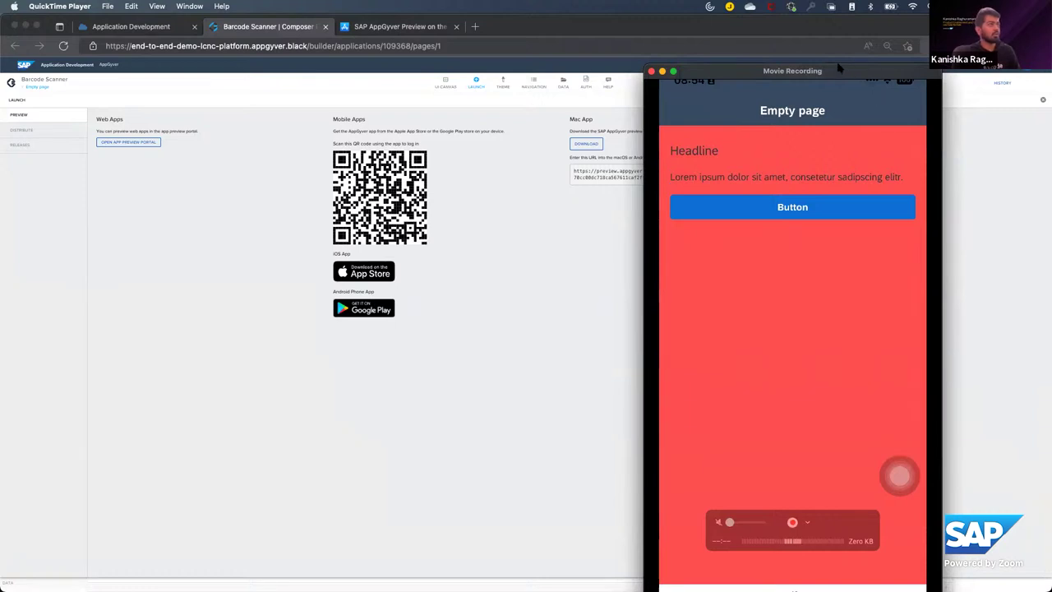
pyautogui.moveTo(833, 73); pyautogui.dragTo(901, 146)
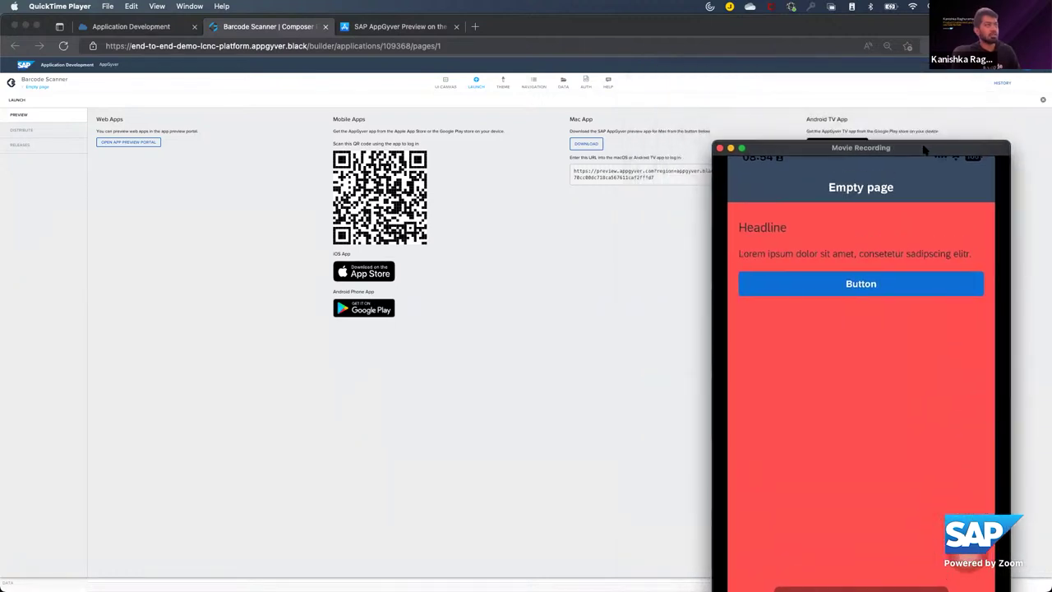
pyautogui.click(1040, 103)
pyautogui.click(1042, 101)
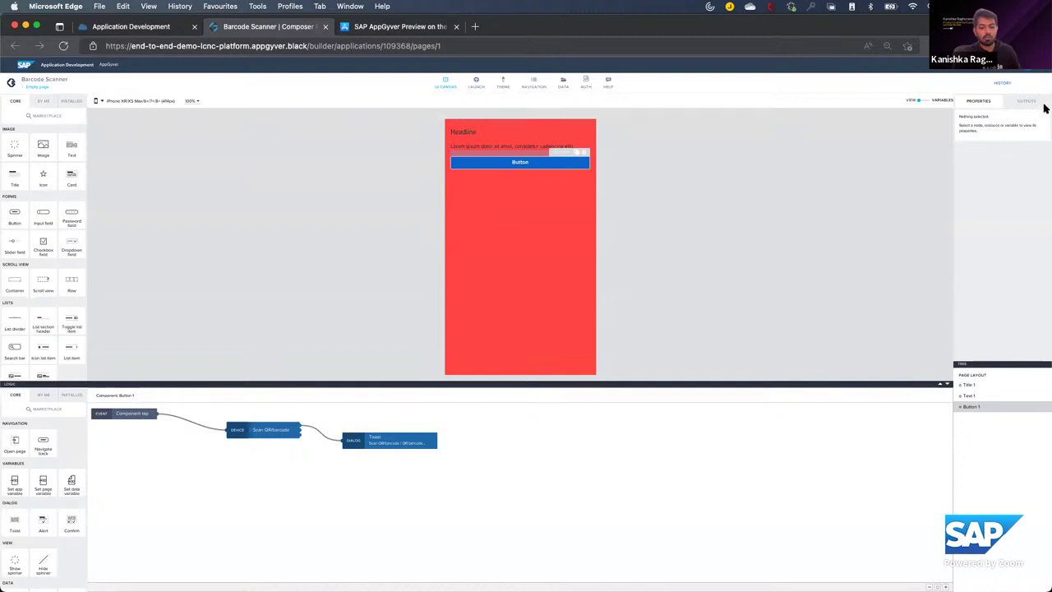
# Step: Bring up the mirrored phone in full view to check the barcode scan's toast, and minimize its window when done
pyautogui.press('super+Tab')
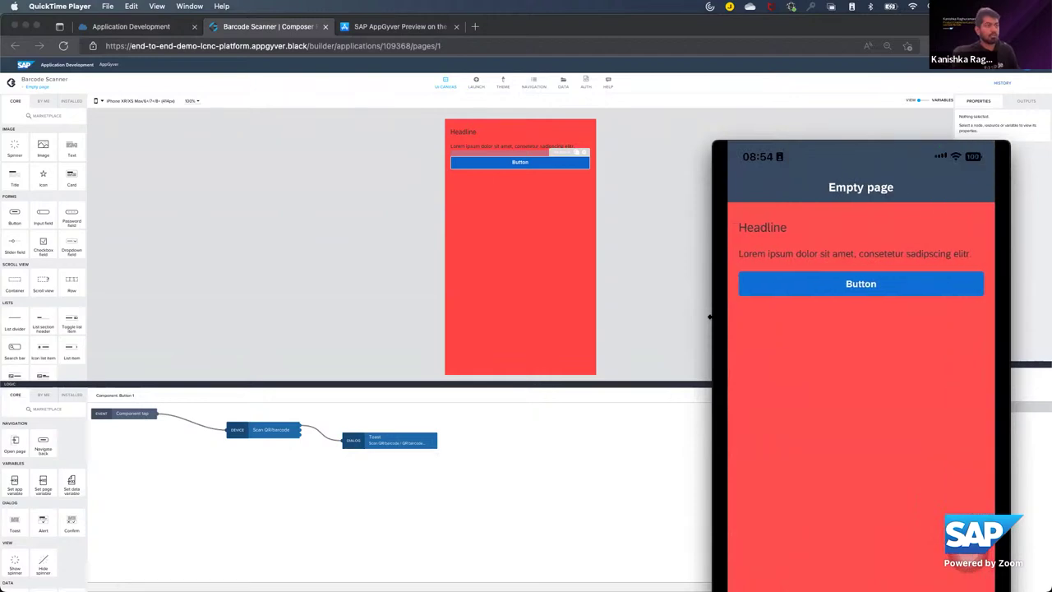
pyautogui.moveTo(791, 147); pyautogui.dragTo(740, 38)
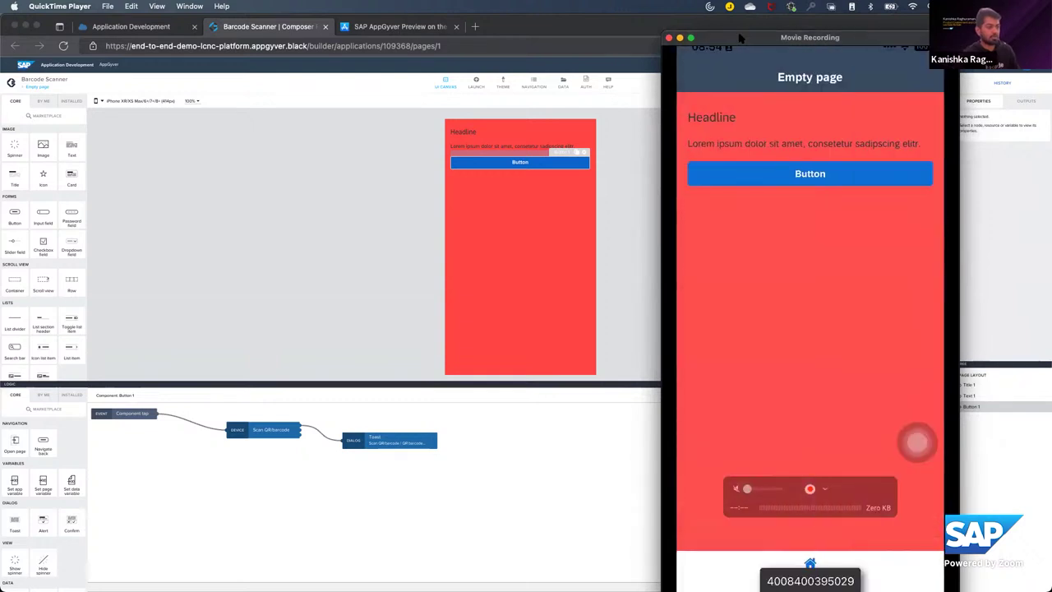
pyautogui.moveTo(740, 38); pyautogui.dragTo(741, 21)
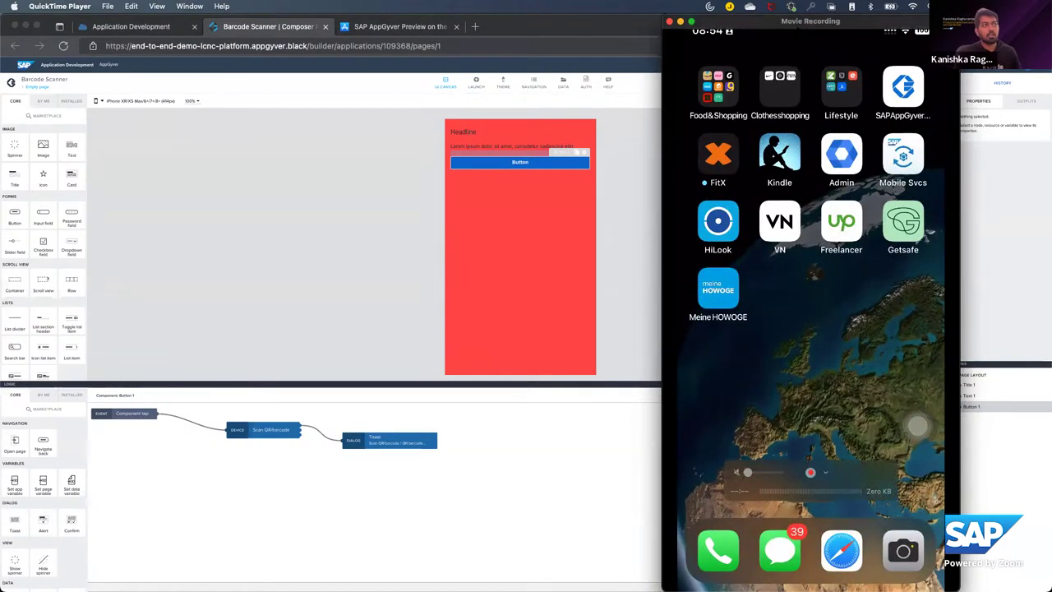
pyautogui.press('super+m')
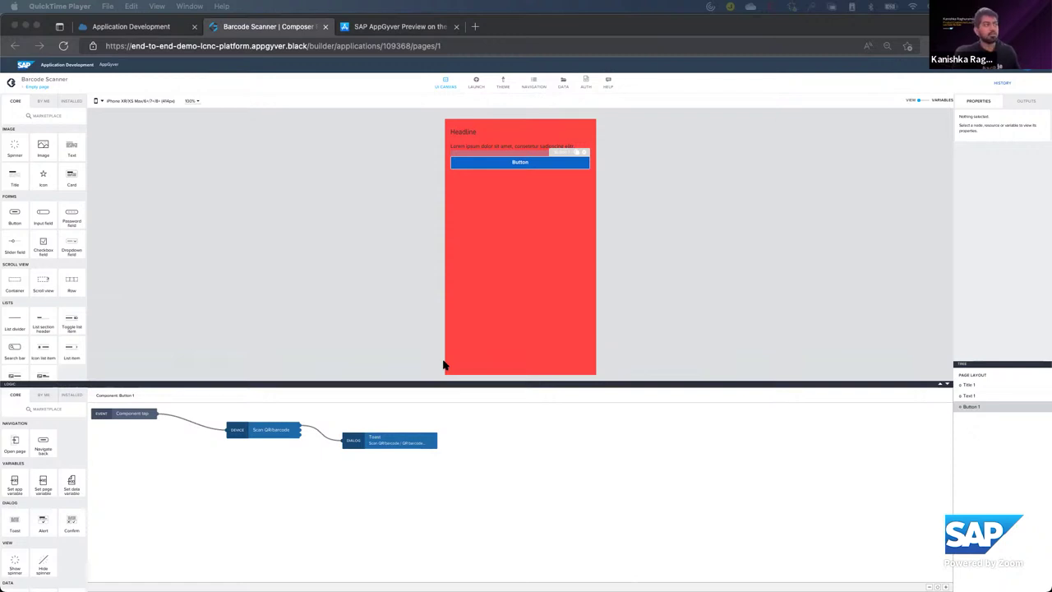
# Step: Review the base settings and Get record configuration of the OpenFoodFacts REST integration, and return to the page canvas
pyautogui.click(564, 84)
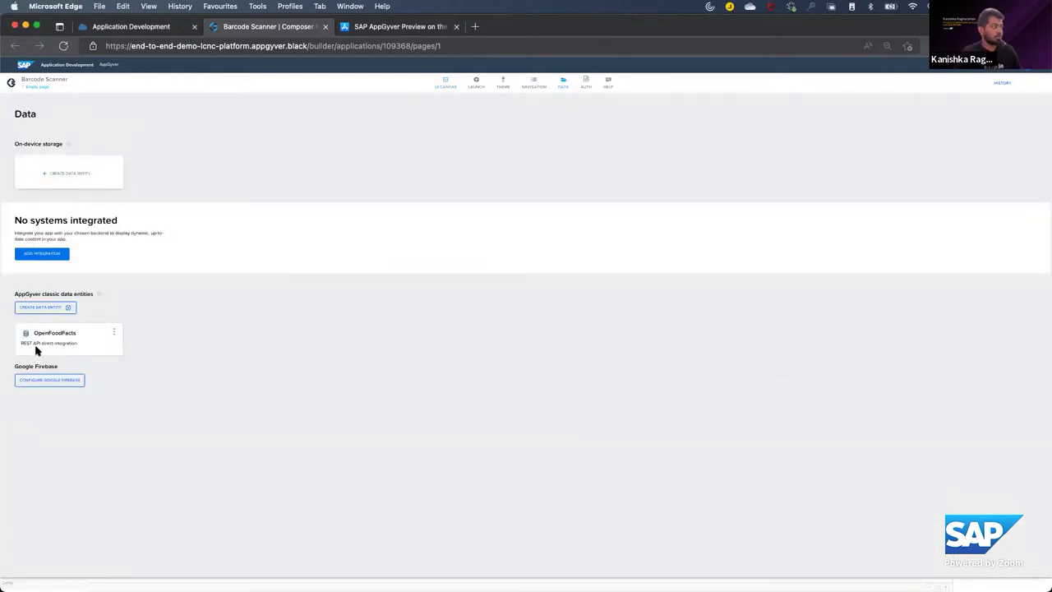
pyautogui.click(36, 350)
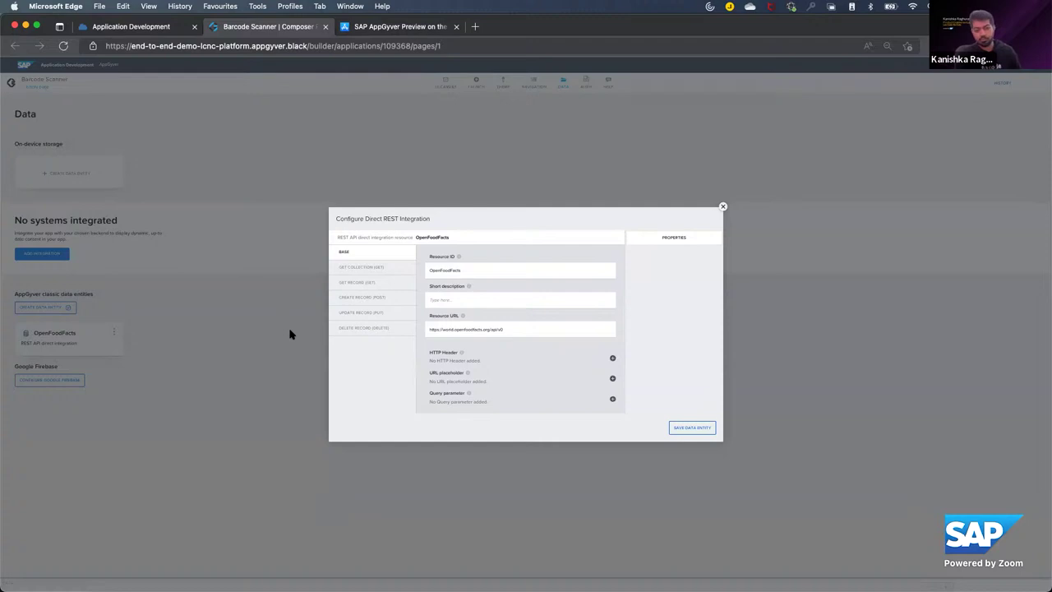
pyautogui.click(367, 283)
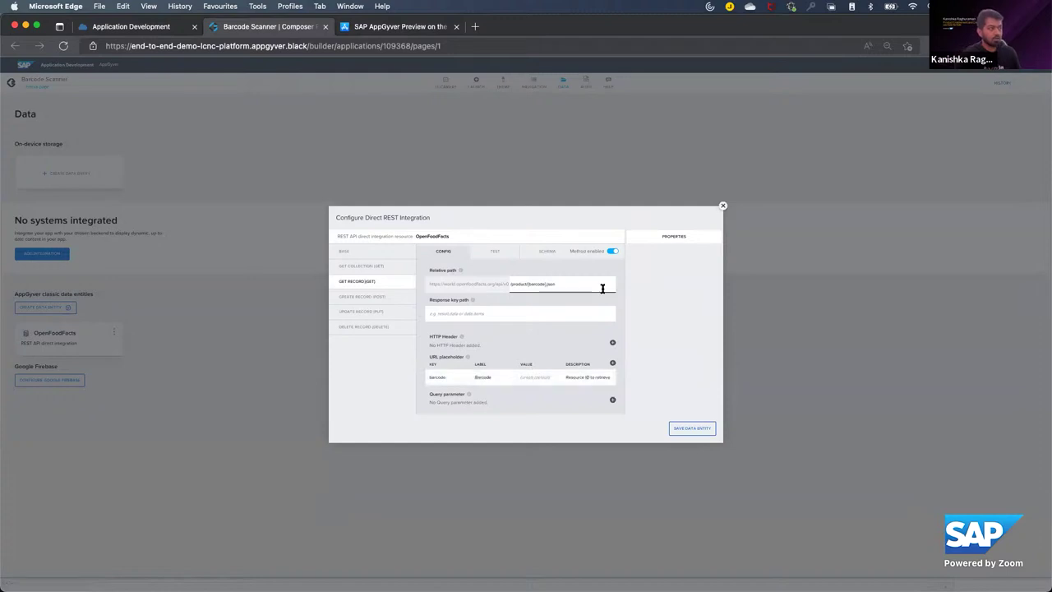
pyautogui.click(722, 206)
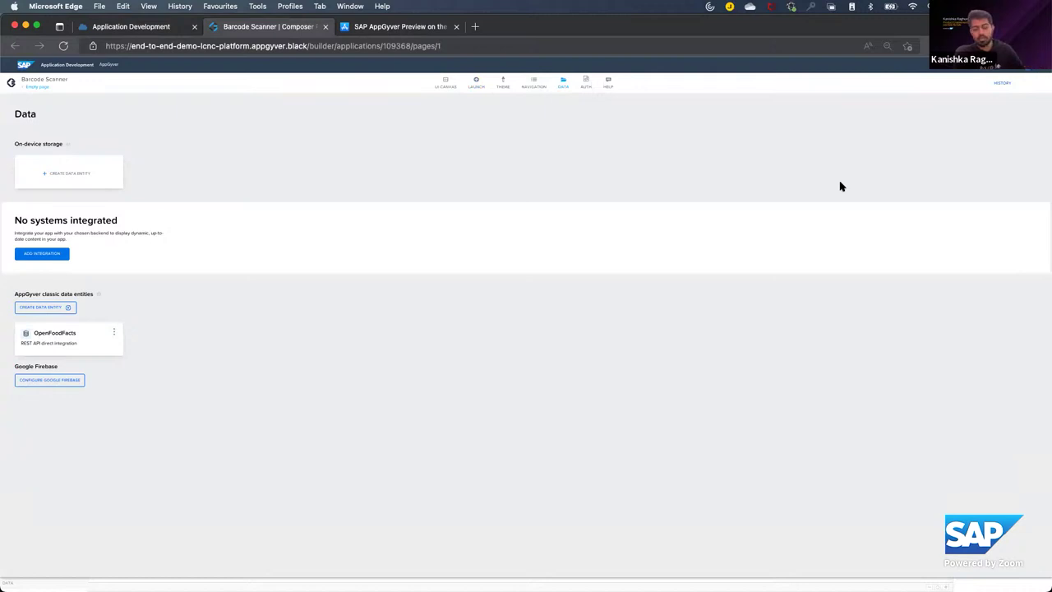
pyautogui.click(567, 88)
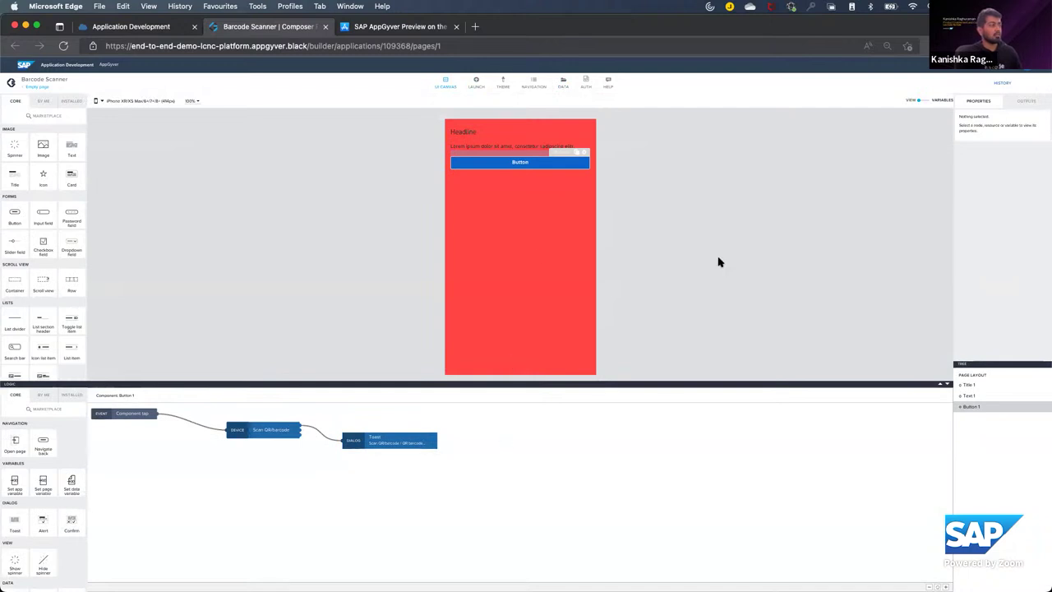
# Step: Switch the page to its variables and look through the languages offered for translation variables without choosing one
pyautogui.click(719, 262)
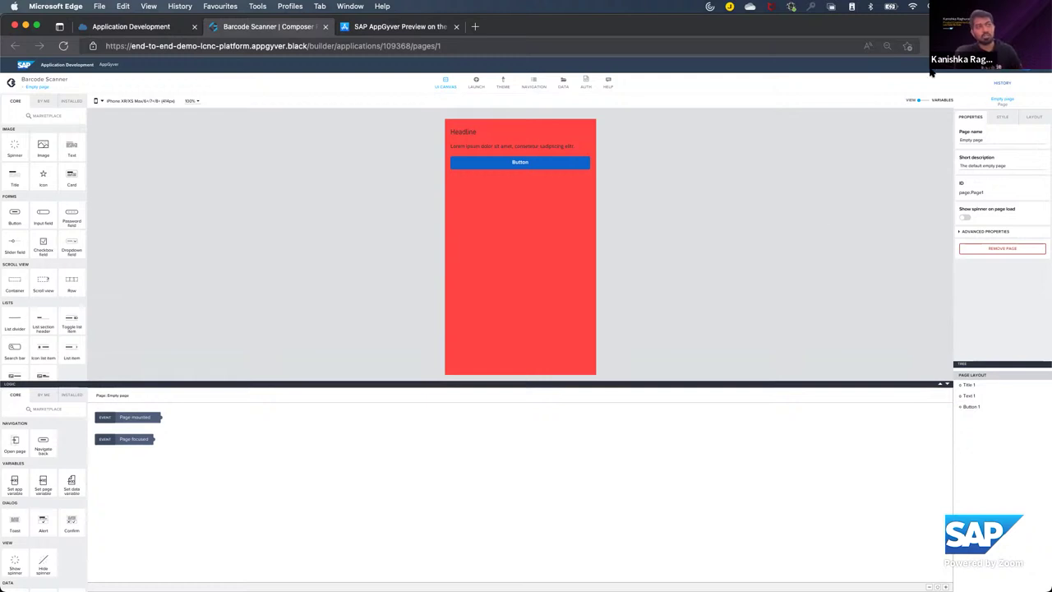
pyautogui.click(920, 100)
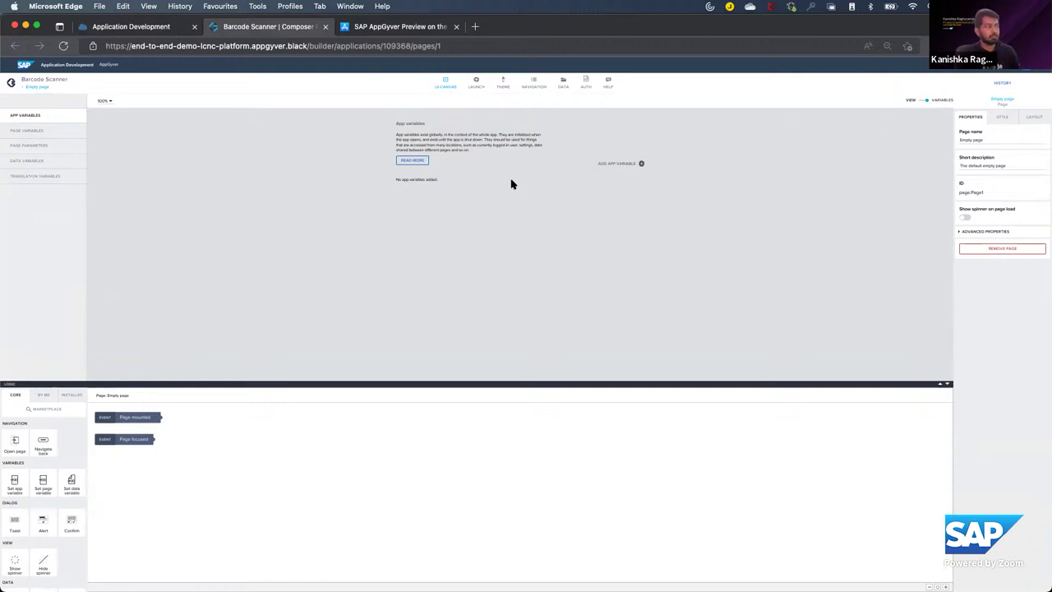
pyautogui.click(49, 175)
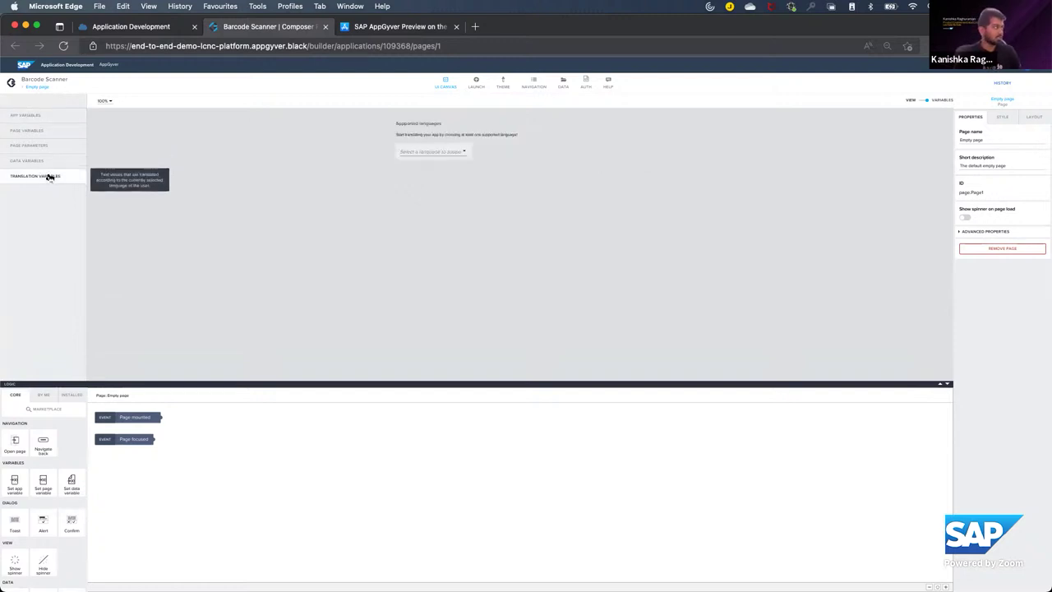
pyautogui.click(443, 155)
pyautogui.scroll(-10, 435, 228)
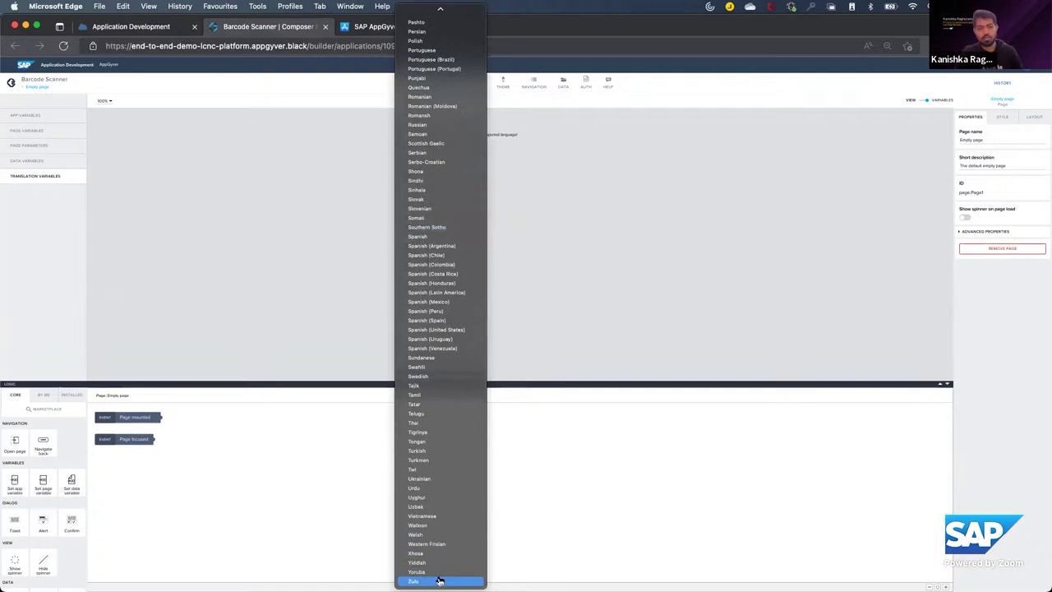
pyautogui.click(598, 332)
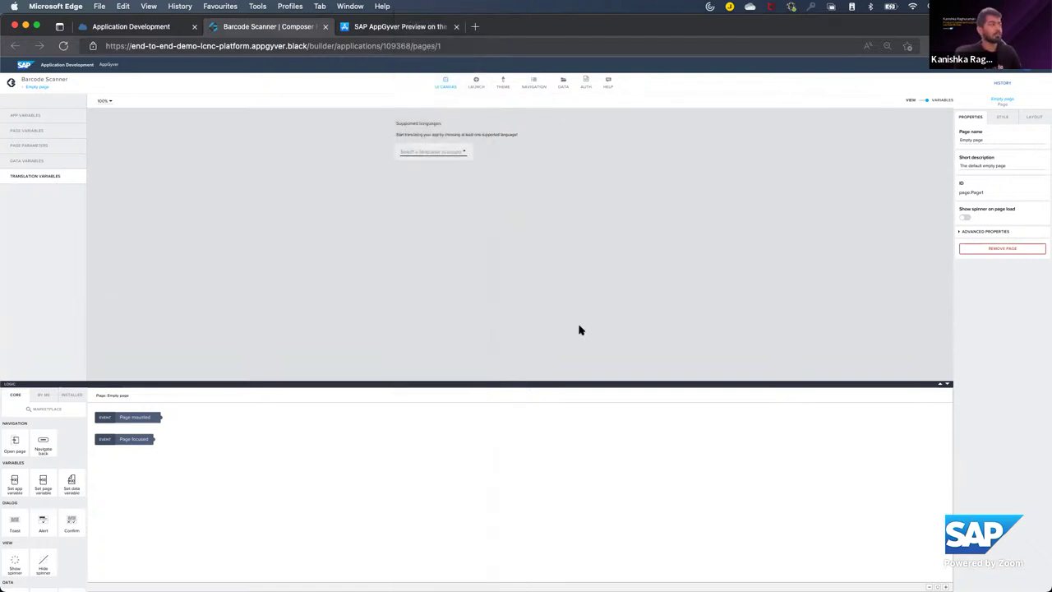
# Step: Inspect the page's OpenFoodFacts1 data variable and its settings, and return to the page view
pyautogui.click(64, 160)
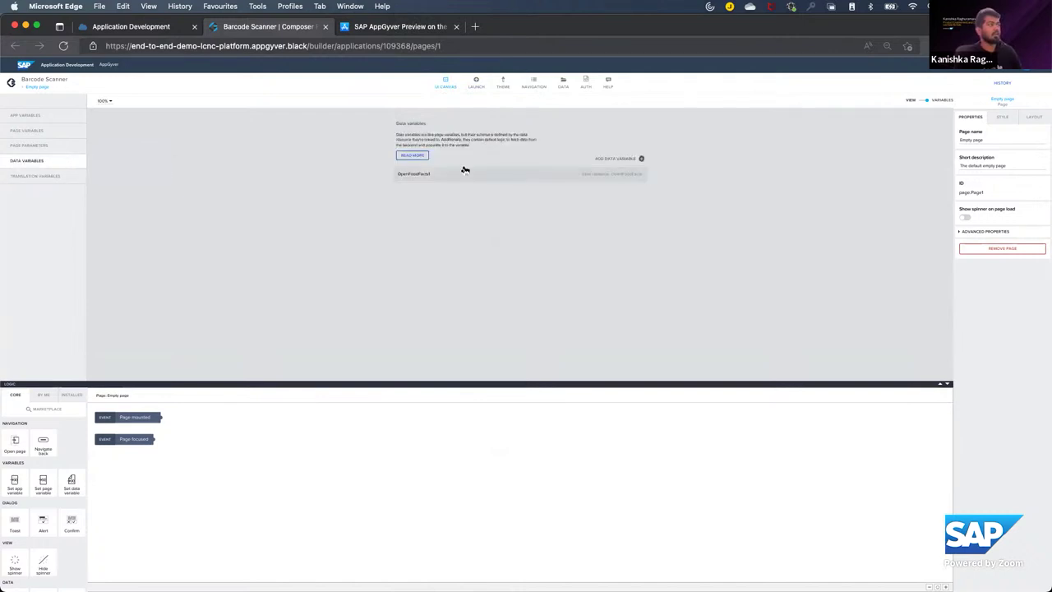
pyautogui.click(612, 177)
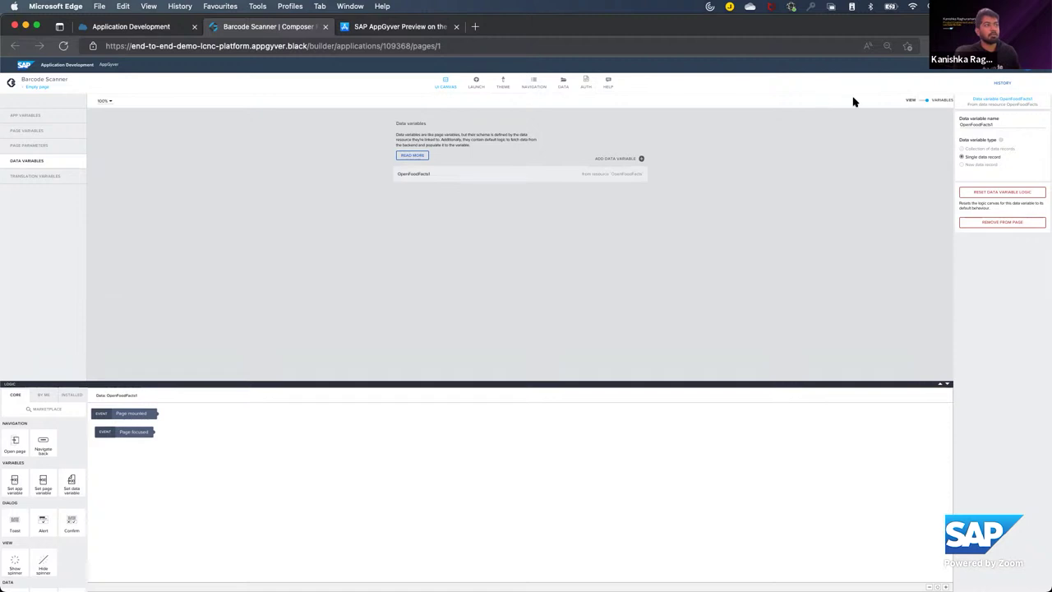
pyautogui.click(926, 101)
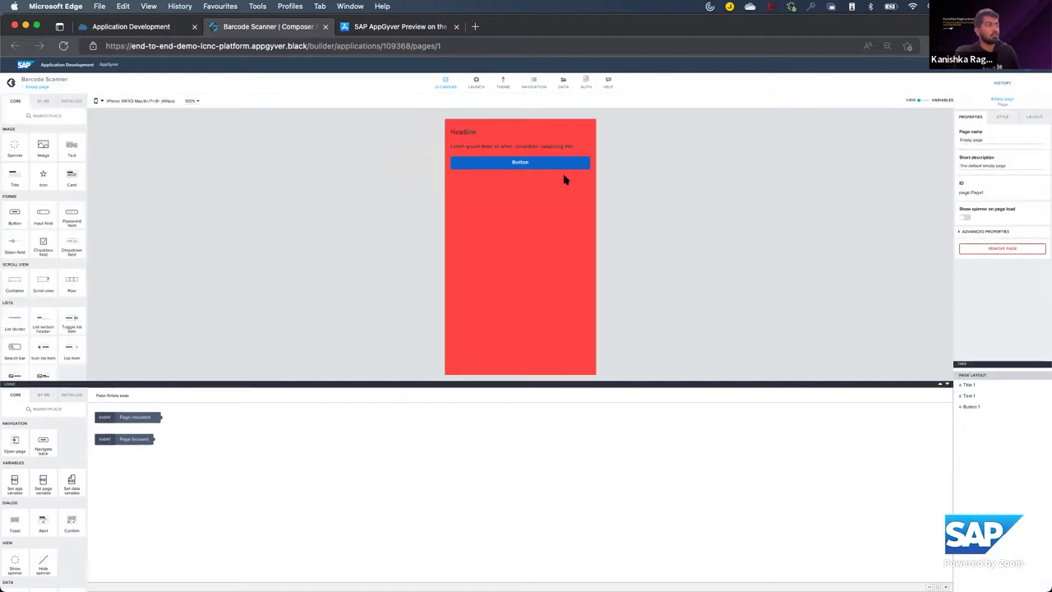
# Step: Change the content of the page's headline title to "Barcode Scanner"
pyautogui.click(479, 137)
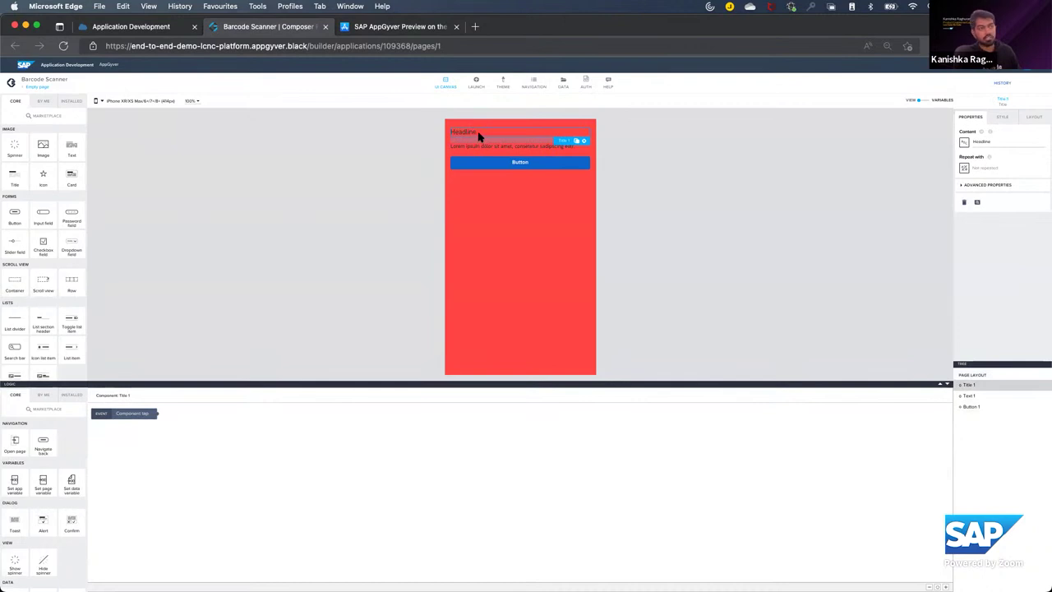
pyautogui.click(993, 144)
pyautogui.press('super+a')
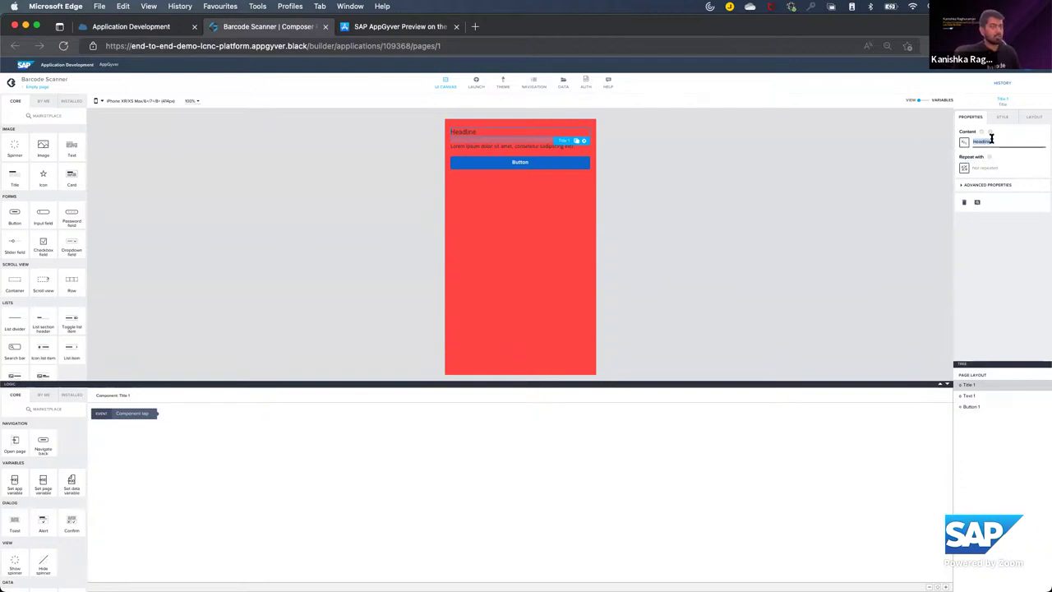
pyautogui.write('Barcod')
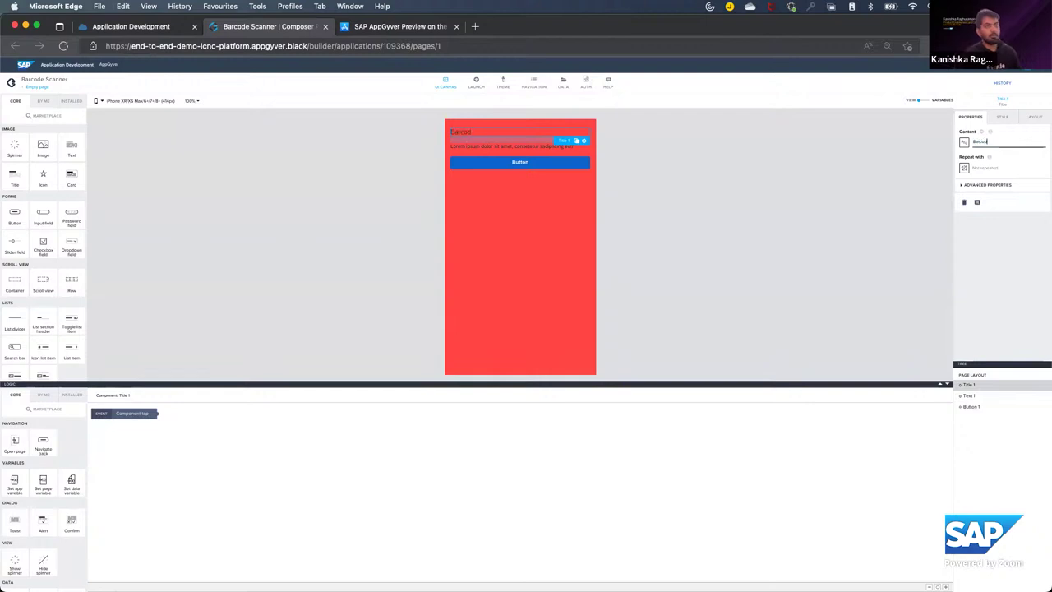
pyautogui.write('e Scanner')
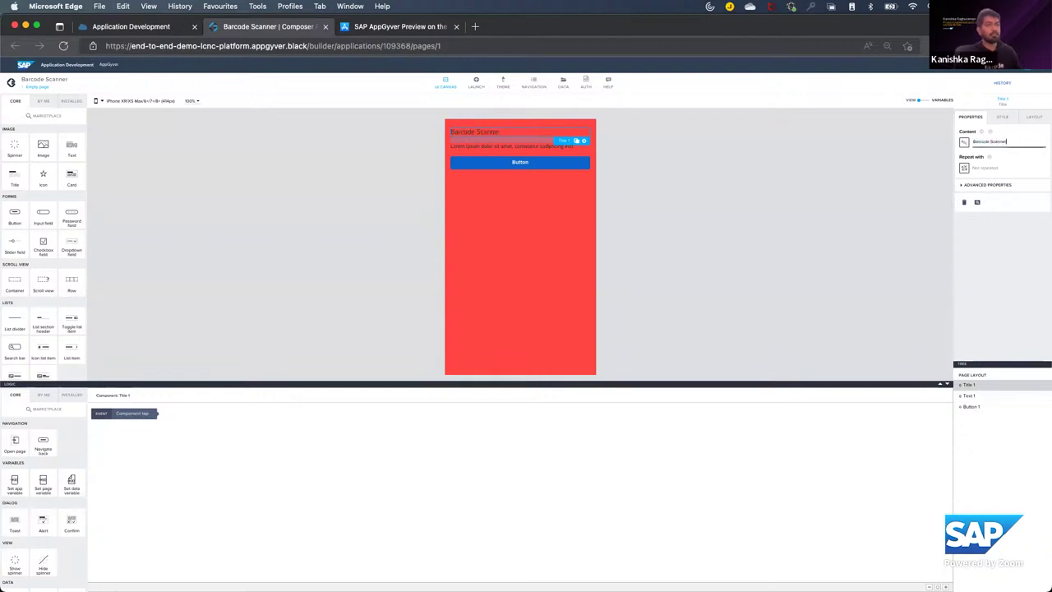
pyautogui.click(925, 202)
# Step: Review the Data and Variables and Formula binding options for the text component's content without changing the binding
pyautogui.click(556, 148)
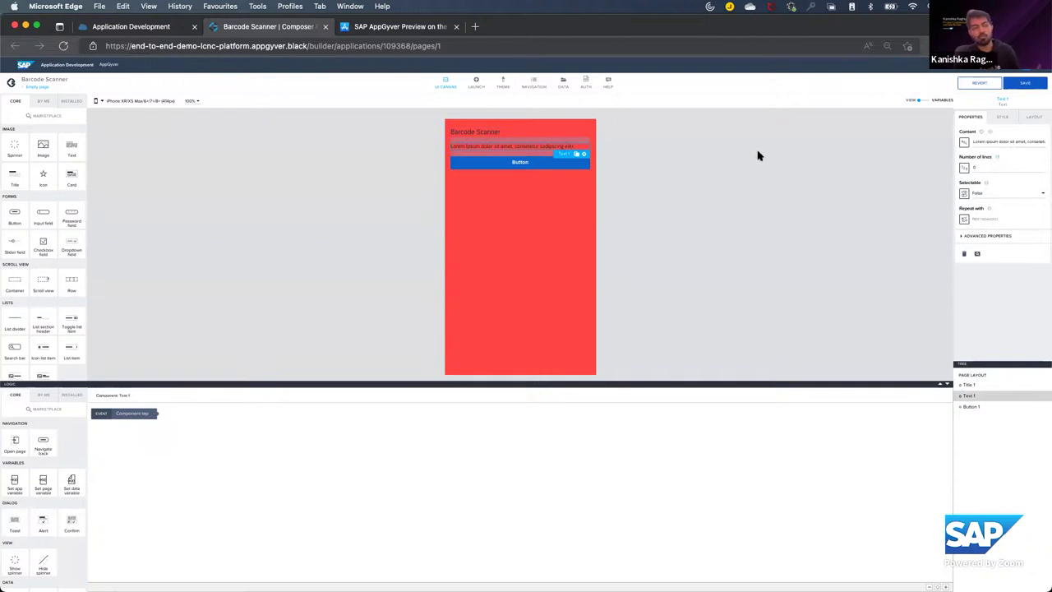
pyautogui.click(964, 143)
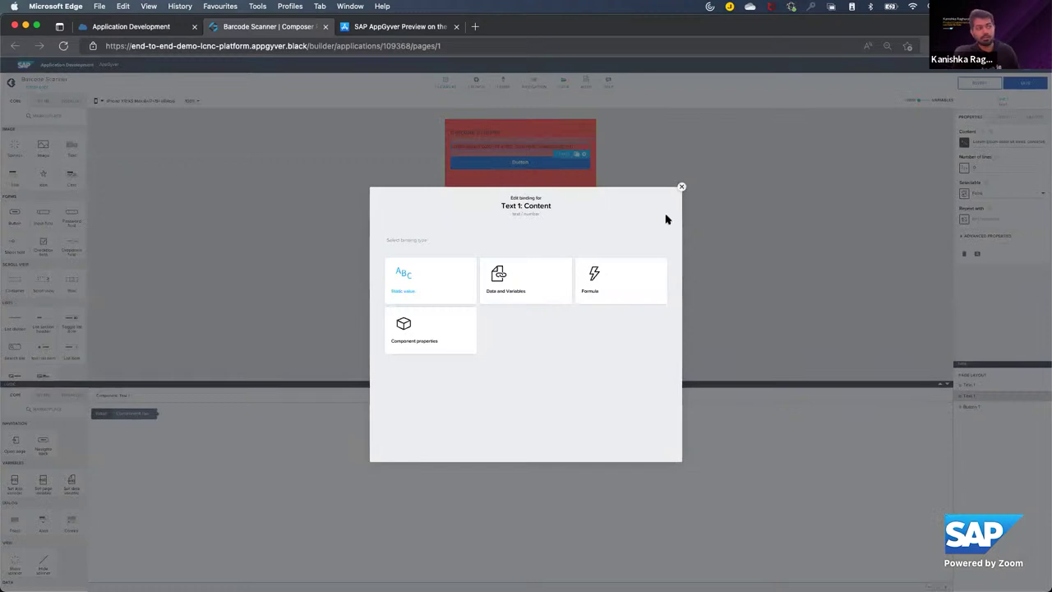
pyautogui.click(530, 273)
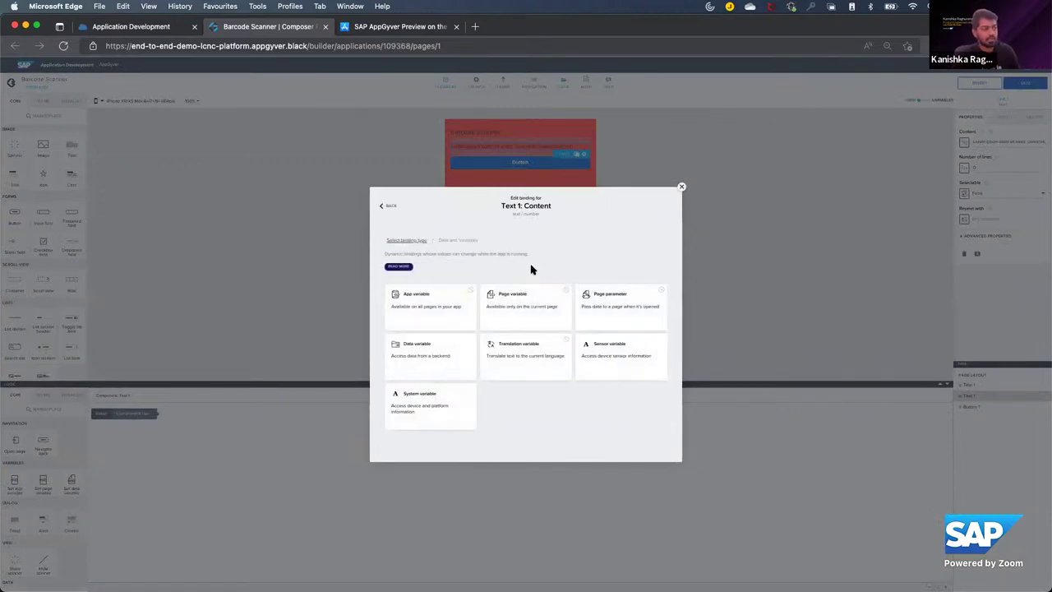
pyautogui.click(387, 205)
pyautogui.click(582, 273)
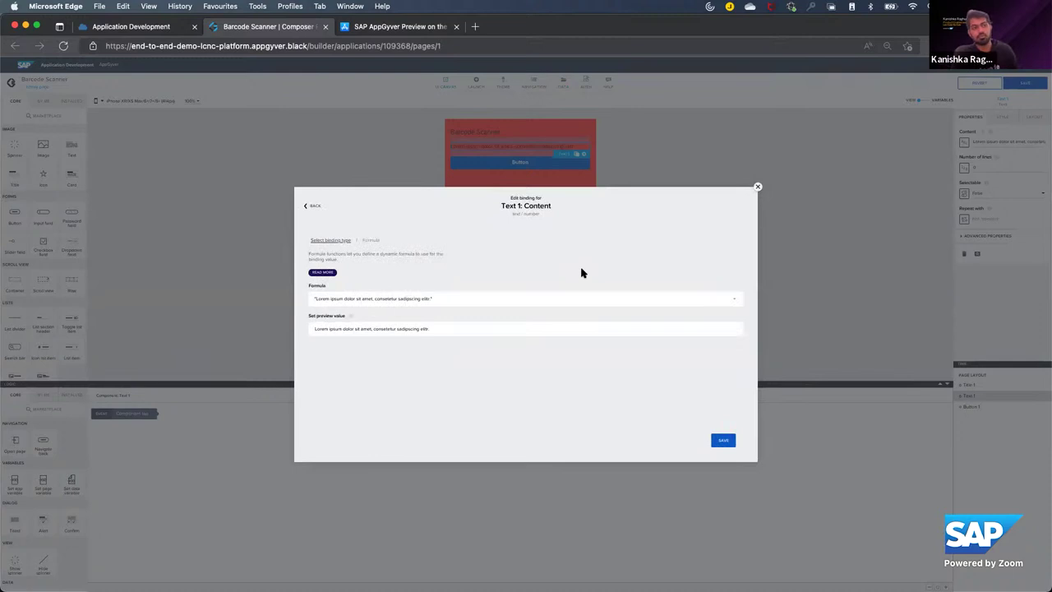
pyautogui.click(757, 187)
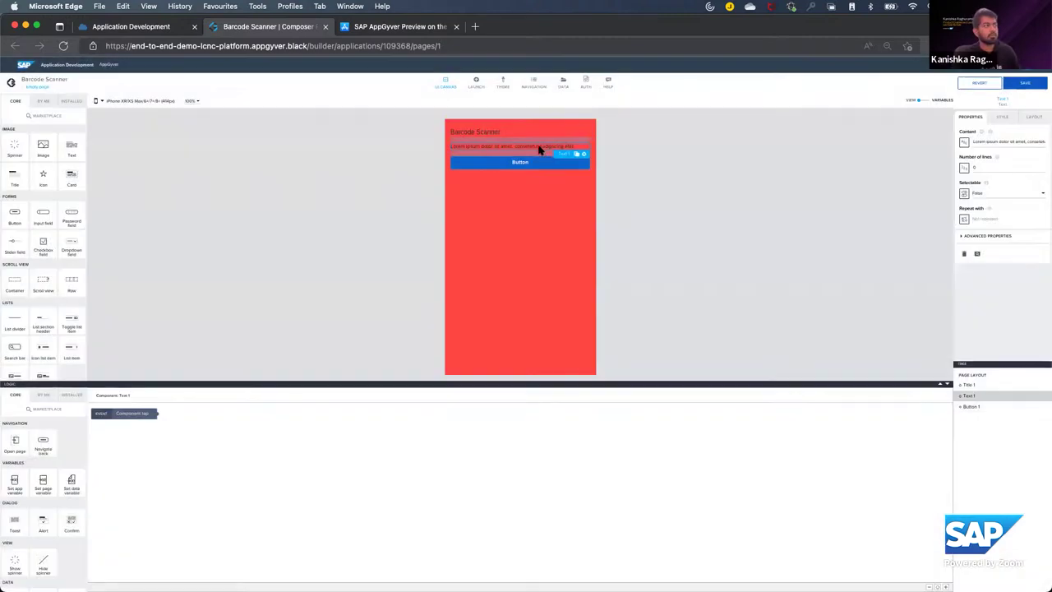
# Step: Change the content of the text below the page title to "Scan Bar code of your food"
pyautogui.tripleClick(997, 140)
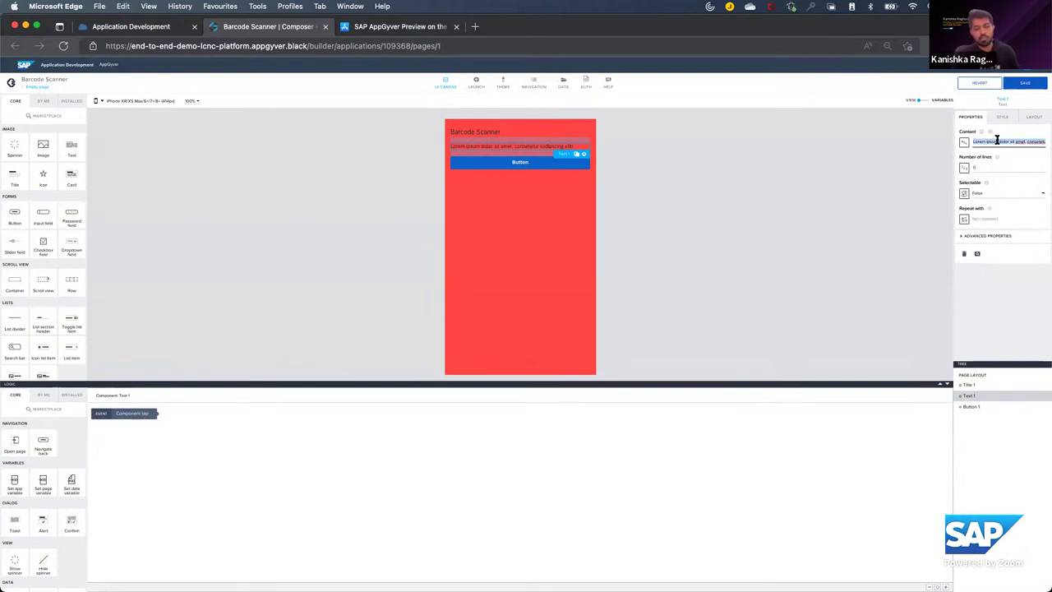
pyautogui.write('Scan')
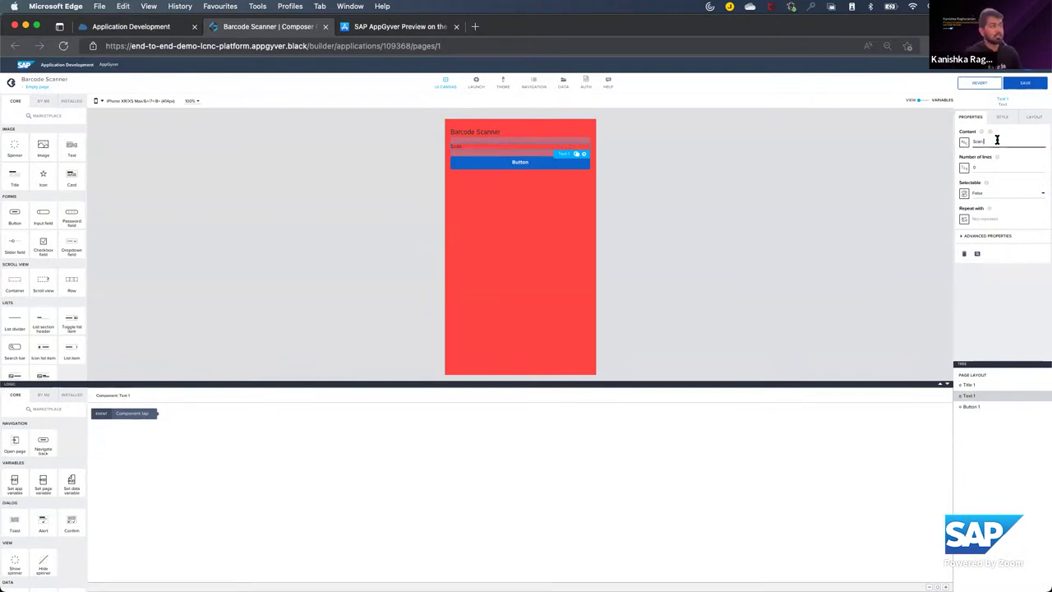
pyautogui.write(' Bar')
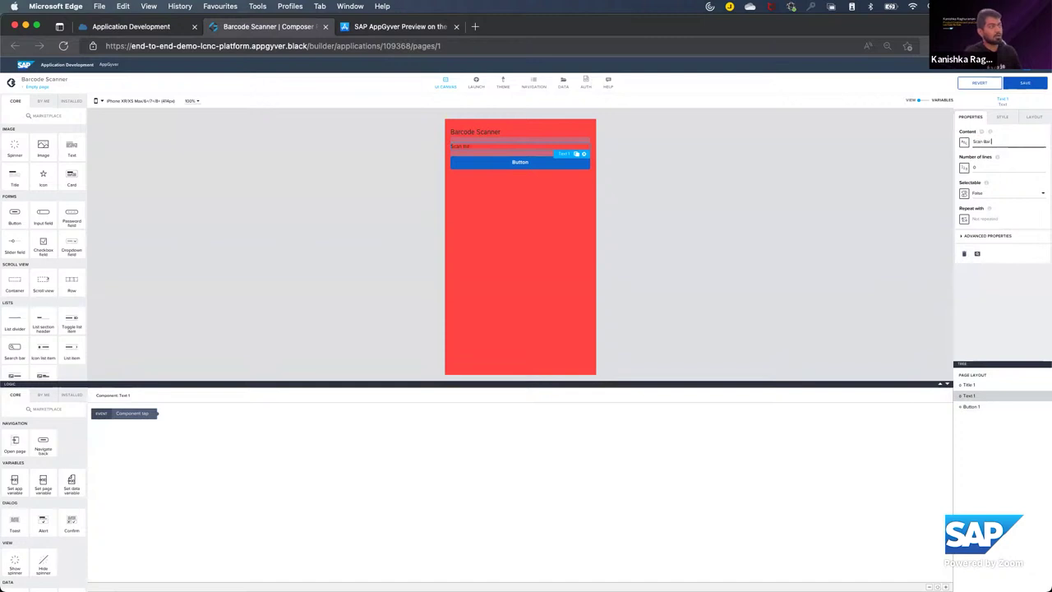
pyautogui.write(' code of')
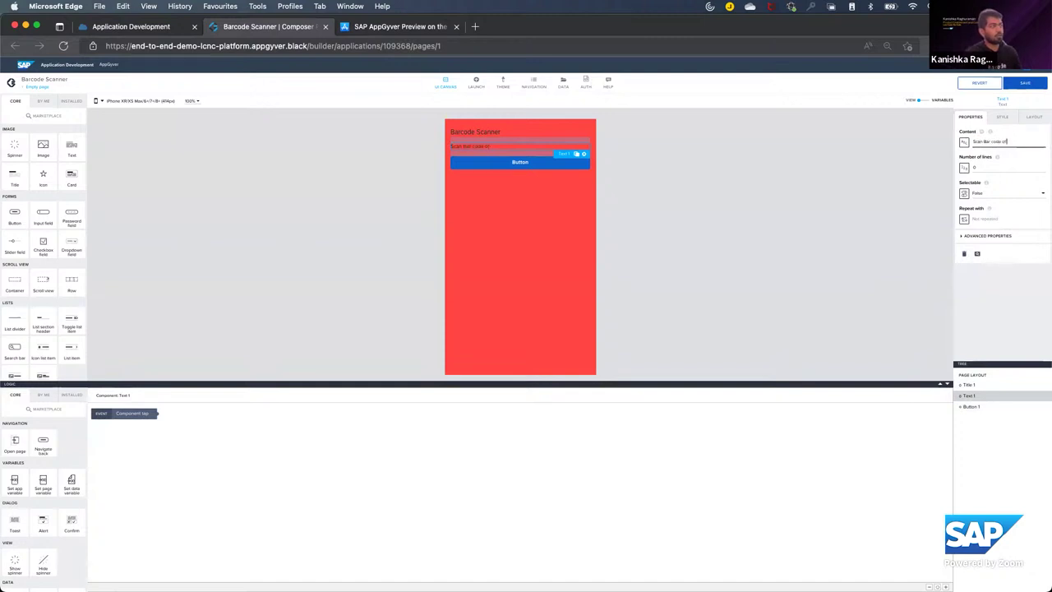
pyautogui.write(' your foot')
pyautogui.click(720, 184)
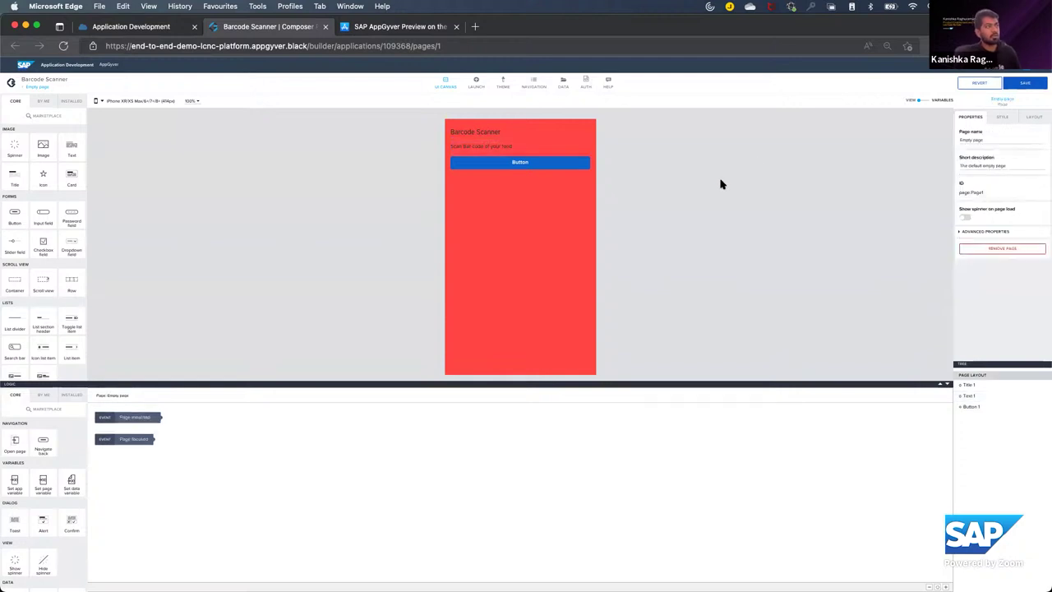
# Step: Change the label of the page's button to "Scan BarCode"
pyautogui.click(526, 160)
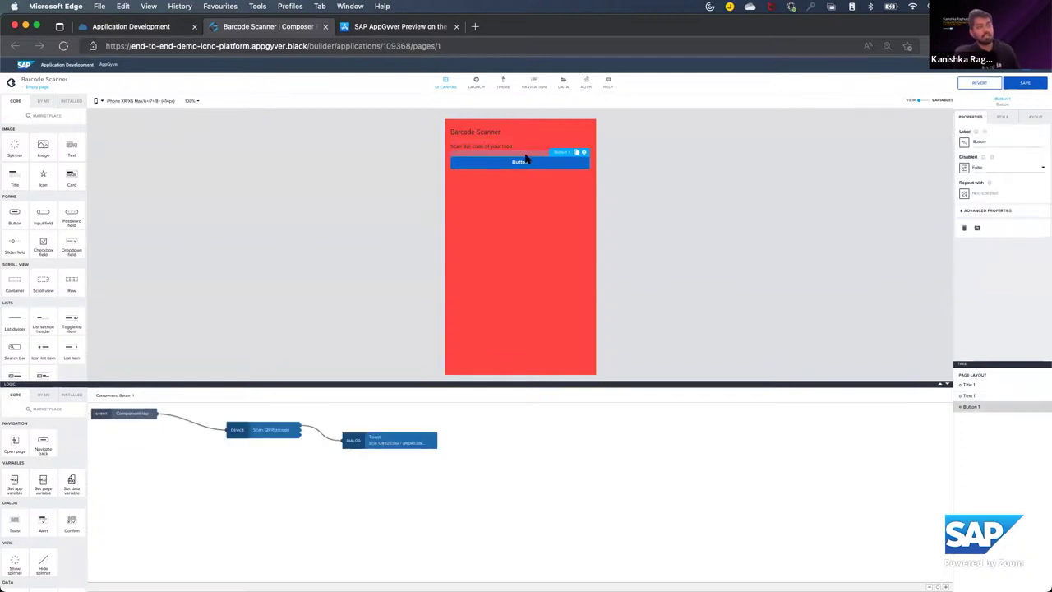
pyautogui.click(1008, 142)
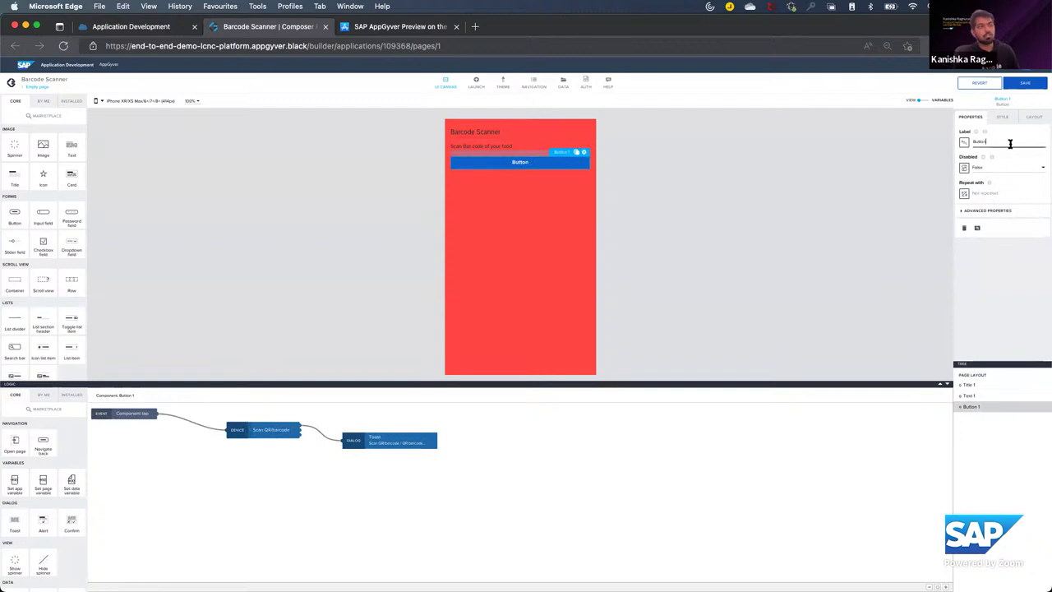
pyautogui.moveTo(1004, 142); pyautogui.dragTo(970, 143)
pyautogui.write('Scan BarCode')
pyautogui.click(795, 175)
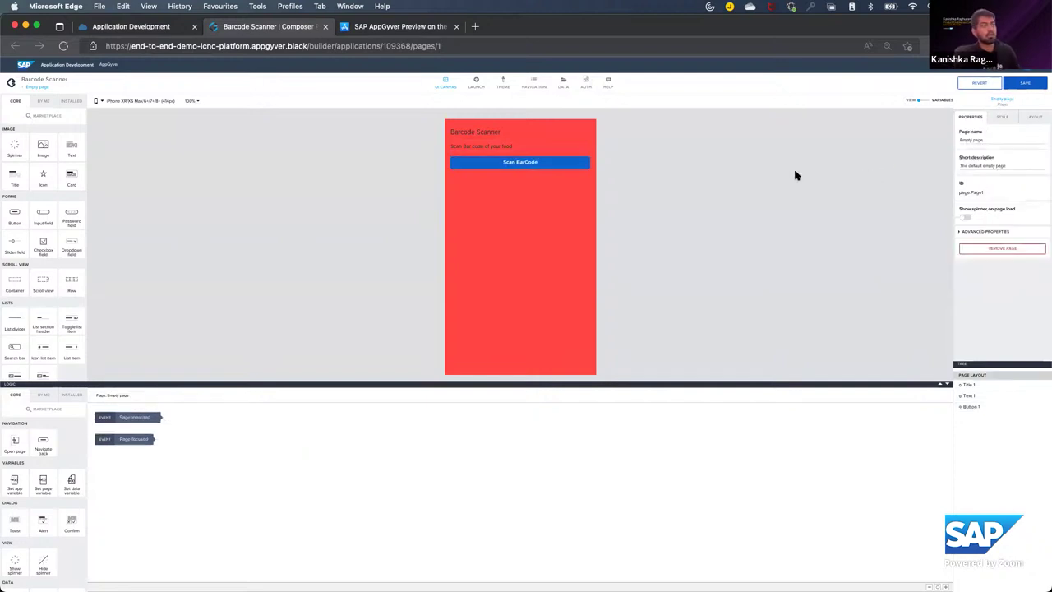
# Step: Try the Secondary Button and Tertiary Button style classes on the Scan BarCode button
pyautogui.click(562, 165)
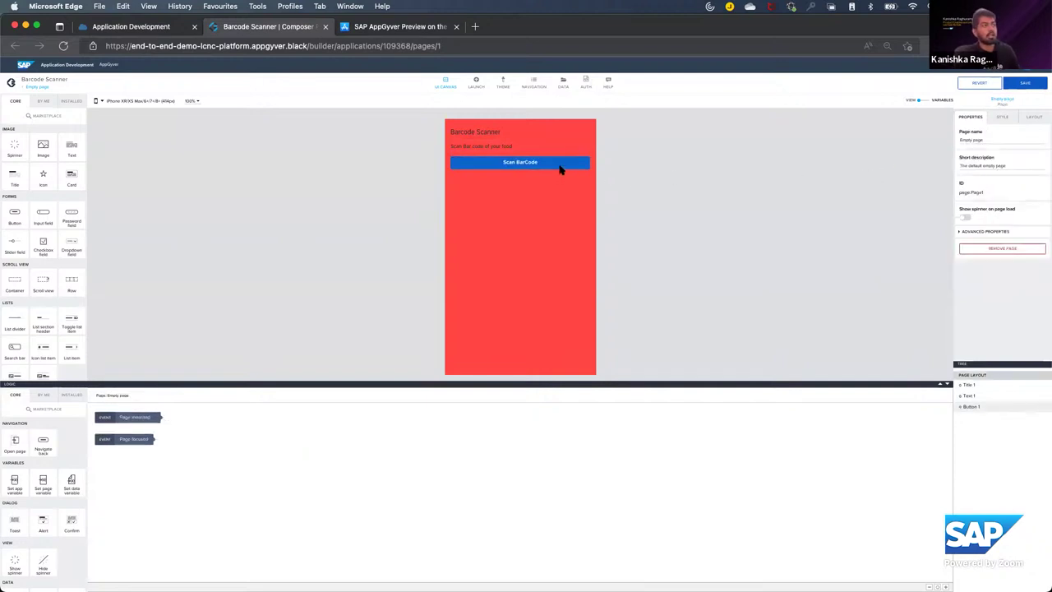
pyautogui.click(999, 119)
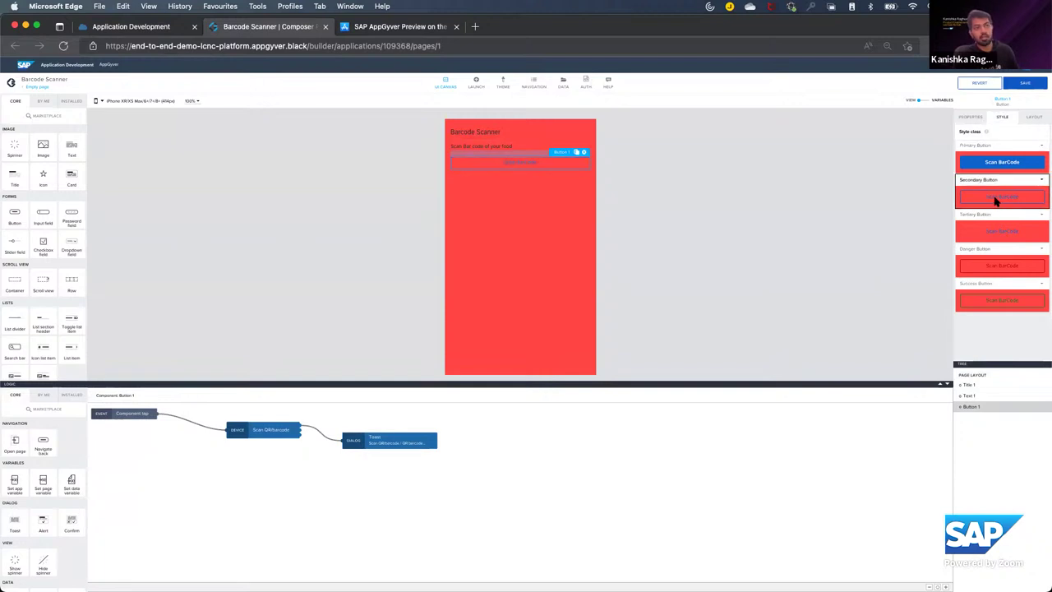
pyautogui.click(996, 235)
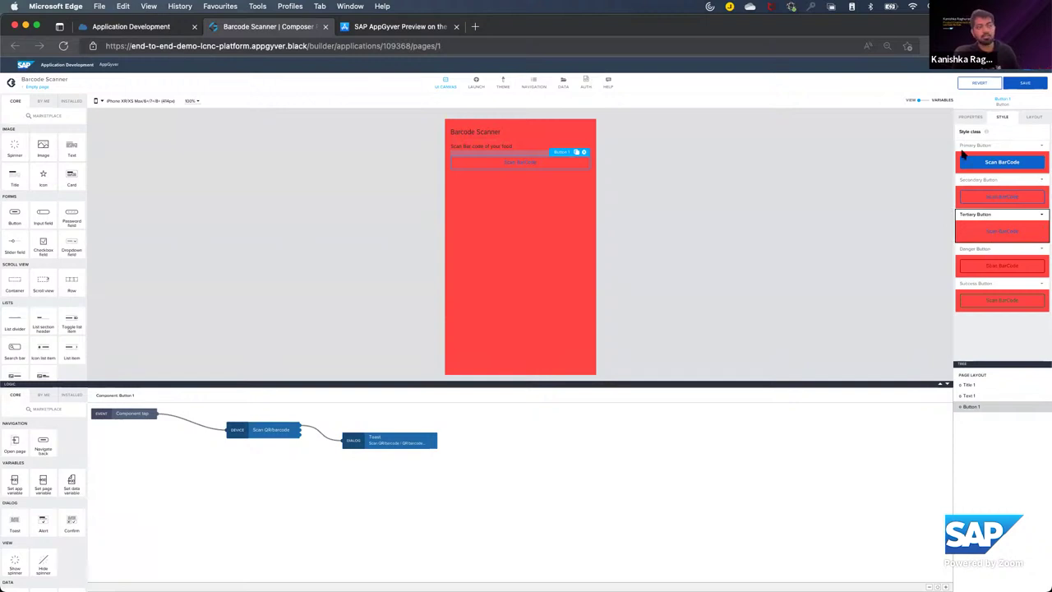
# Step: Set the Scan BarCode button's Visible property to False, and return it to True
pyautogui.click(970, 117)
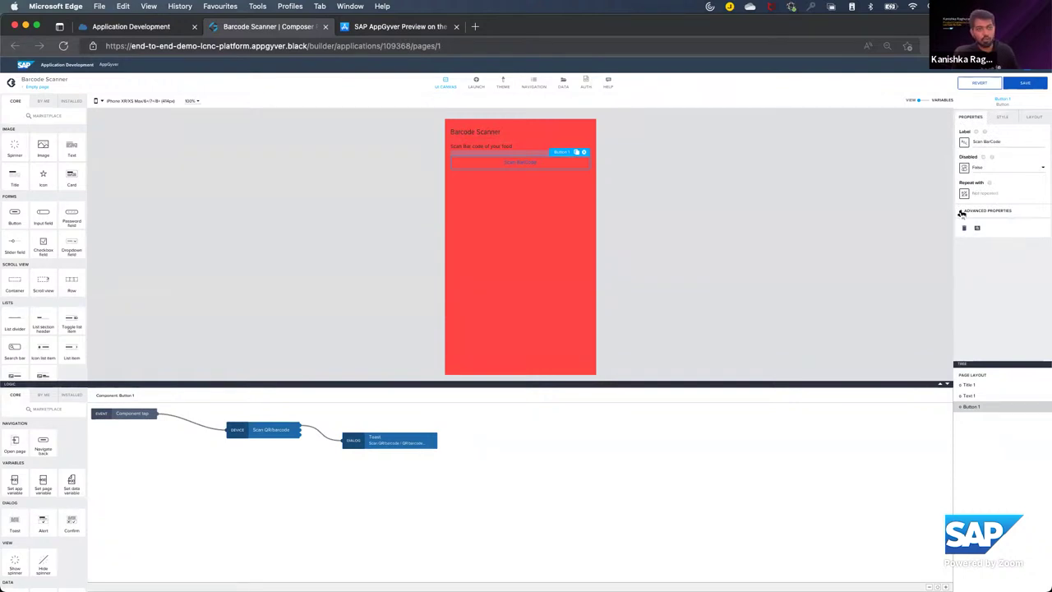
pyautogui.click(962, 212)
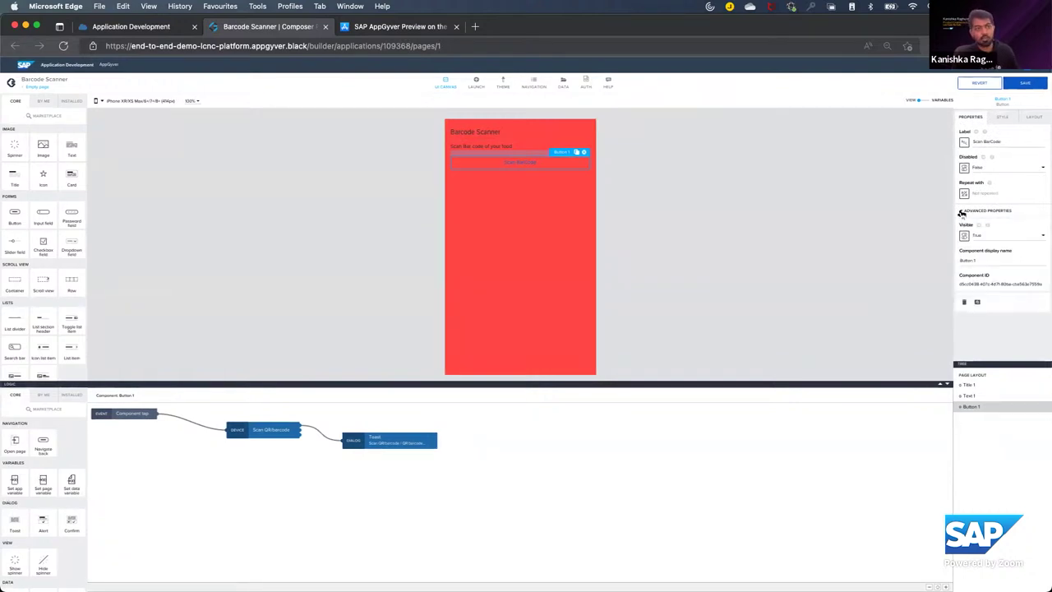
pyautogui.click(996, 237)
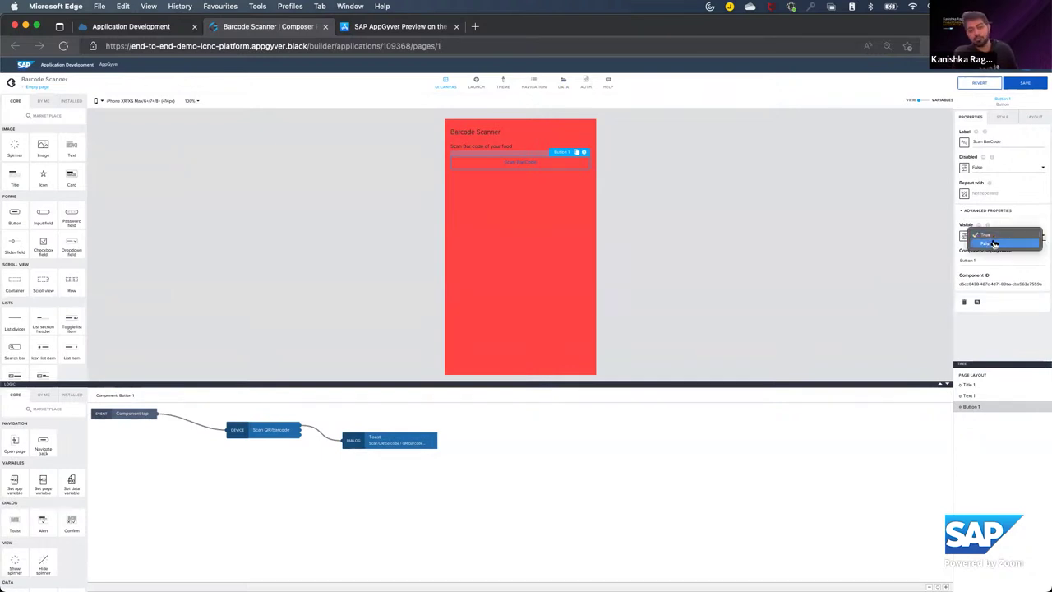
pyautogui.click(993, 244)
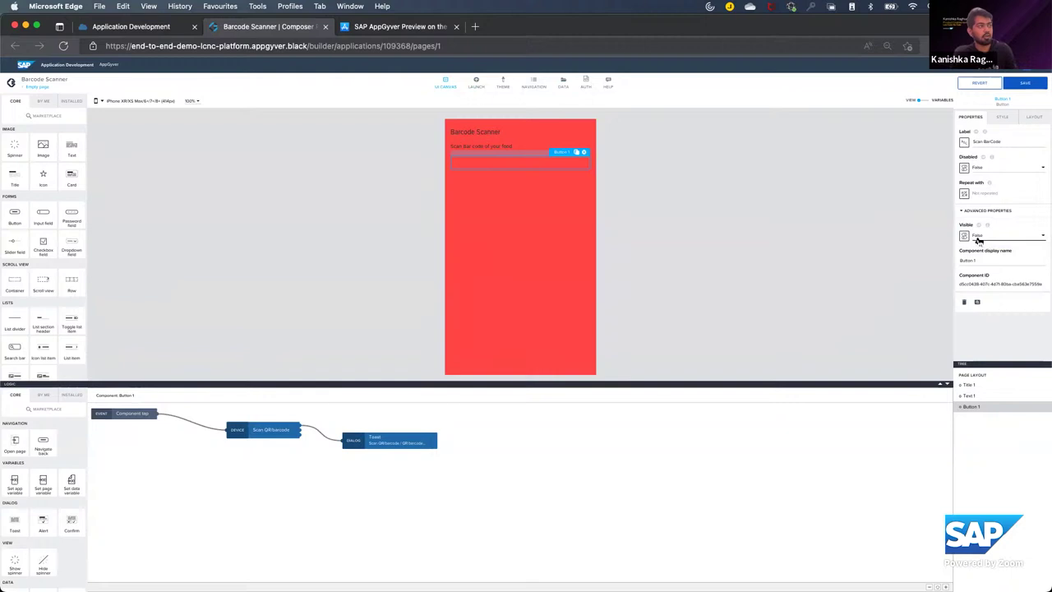
pyautogui.click(978, 239)
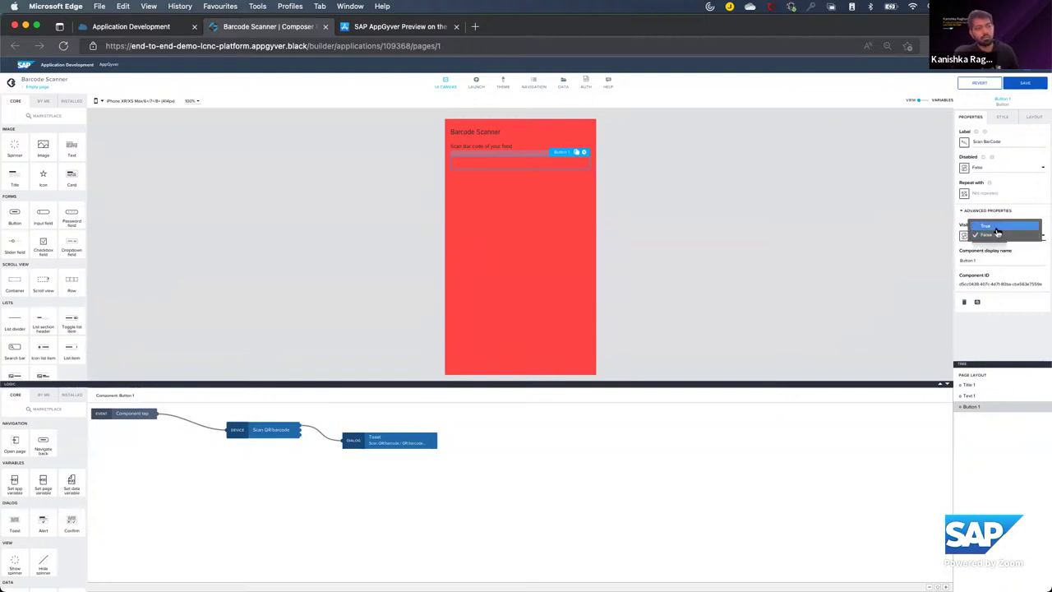
pyautogui.click(995, 226)
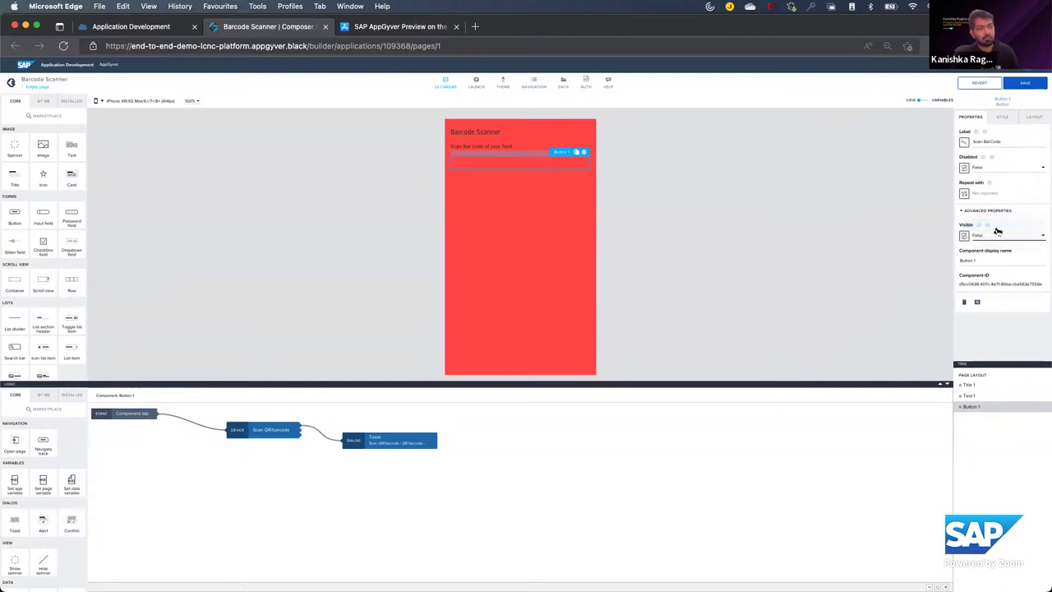
# Step: Apply the Primary Button style class to the Scan BarCode button and return to its properties
pyautogui.click(999, 118)
pyautogui.click(1011, 160)
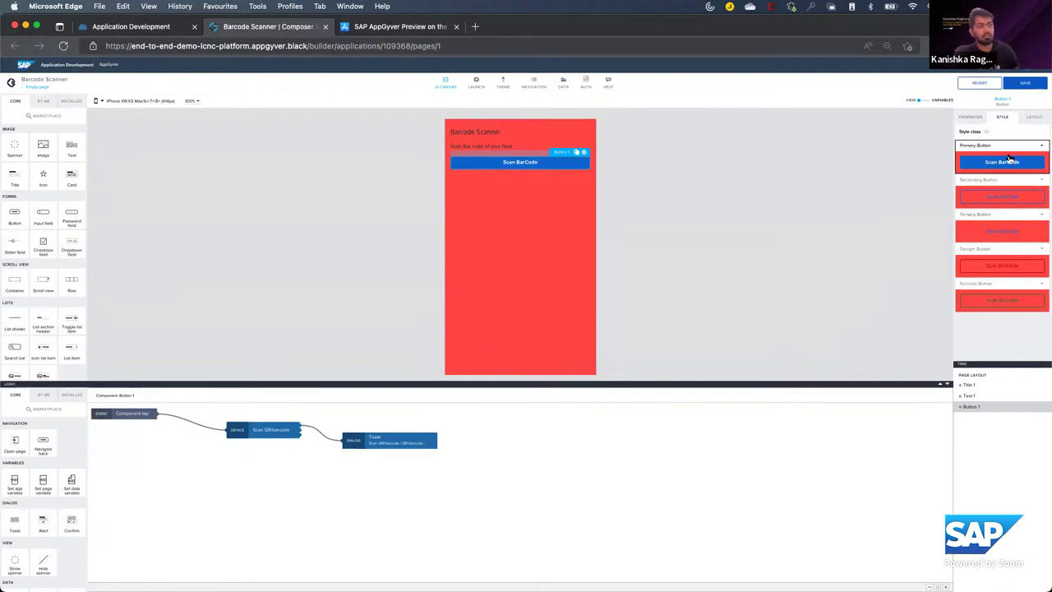
pyautogui.click(970, 119)
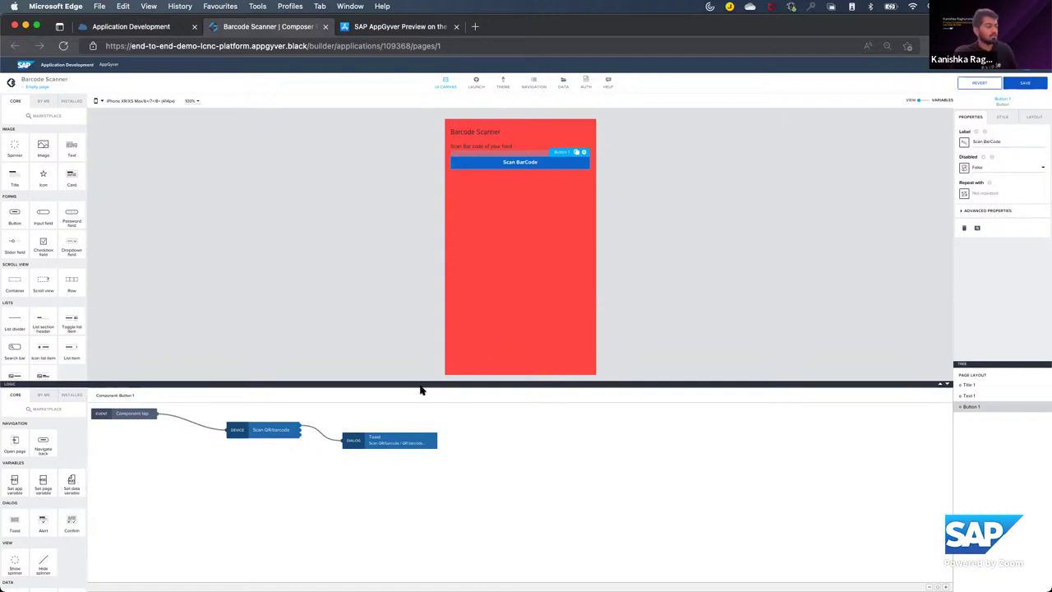
# Step: Move the Toast node lower in the button's logic and add a Get record node connected to the first output of Scan QR/barcode
pyautogui.moveTo(384, 440); pyautogui.dragTo(372, 477)
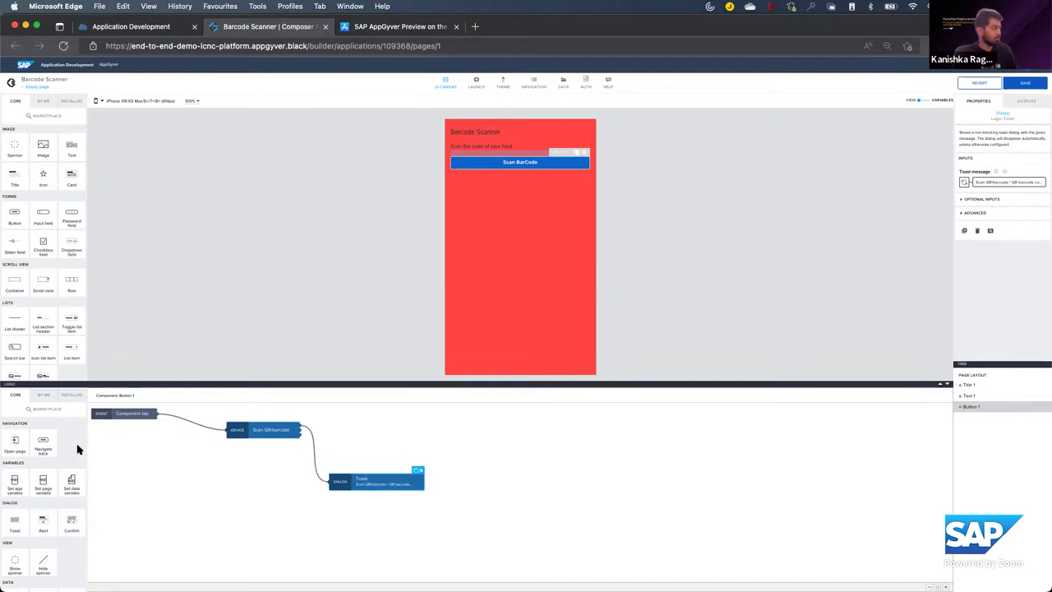
pyautogui.scroll(-2, 64, 468)
pyautogui.scroll(-3, 62, 466)
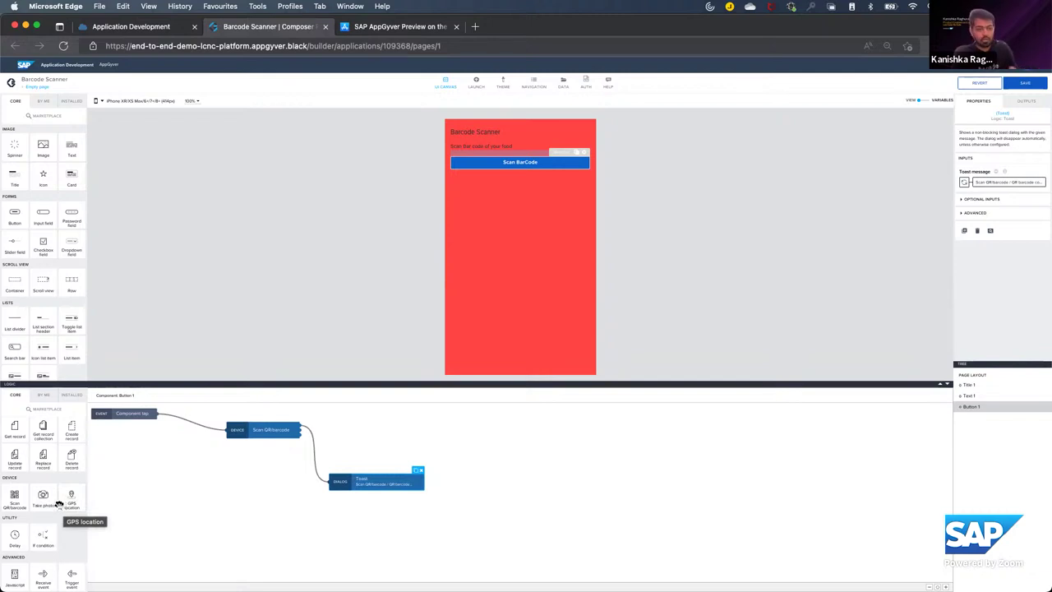
pyautogui.scroll(1, 33, 493)
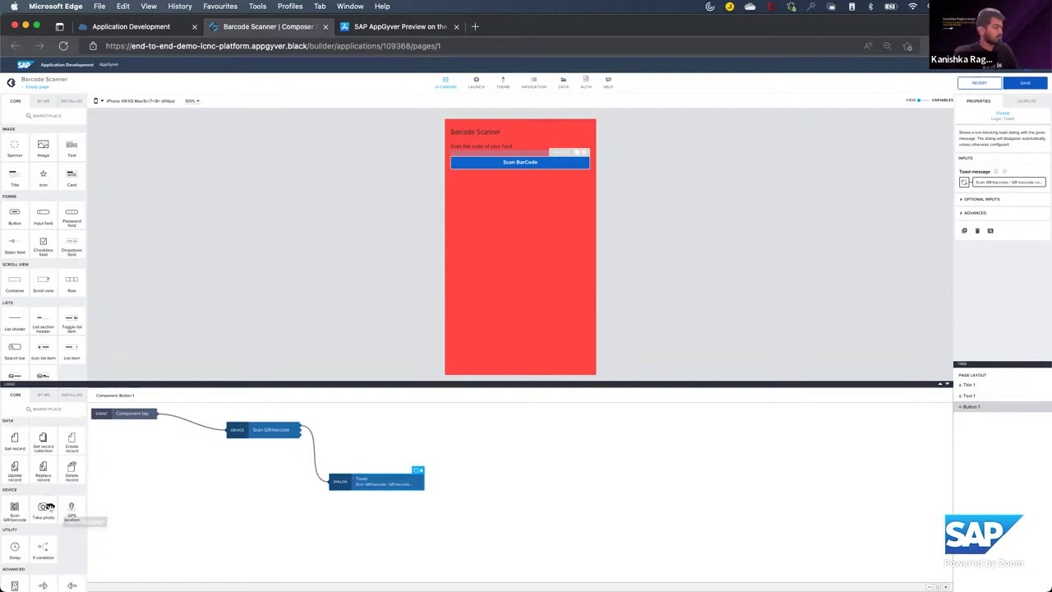
pyautogui.scroll(-6, 66, 479)
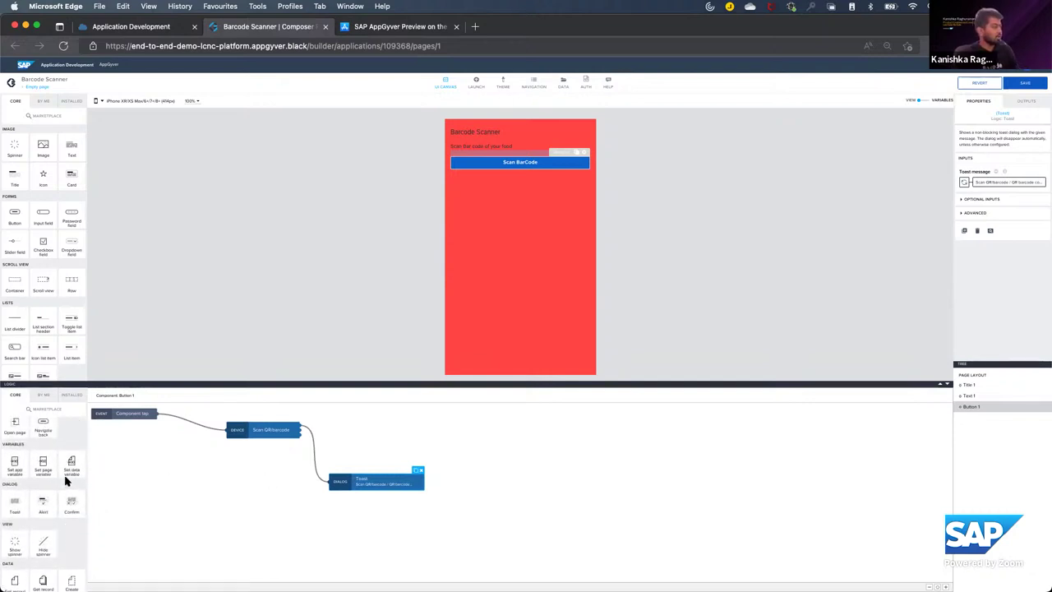
pyautogui.scroll(-4, 65, 479)
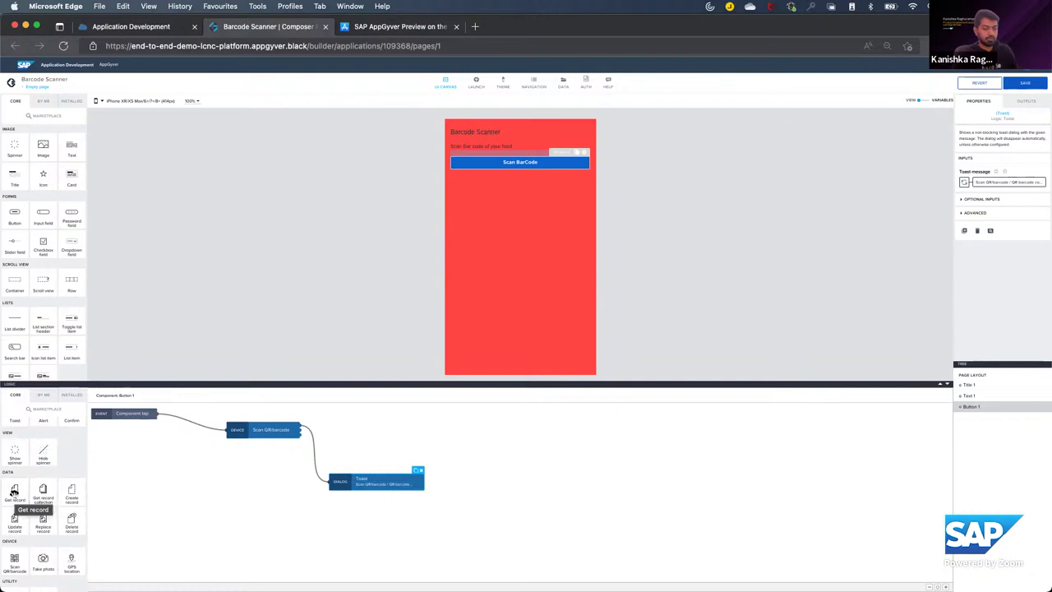
pyautogui.moveTo(14, 491); pyautogui.dragTo(297, 424)
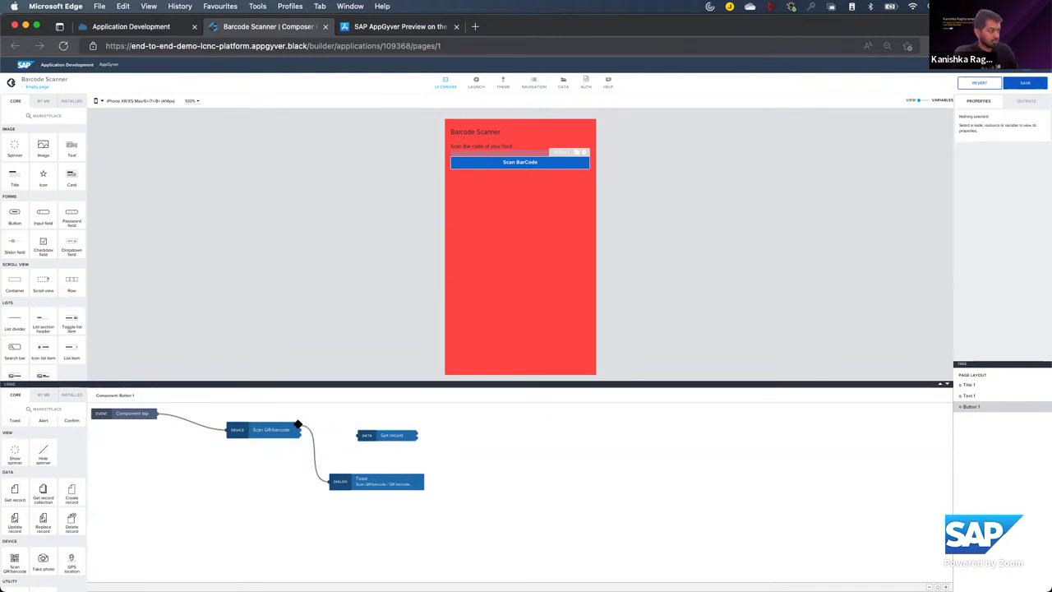
pyautogui.moveTo(298, 424); pyautogui.dragTo(359, 436)
# Step: Bind the Get record node's resource name to the OpenFoodFacts data resource and save the binding
pyautogui.click(401, 436)
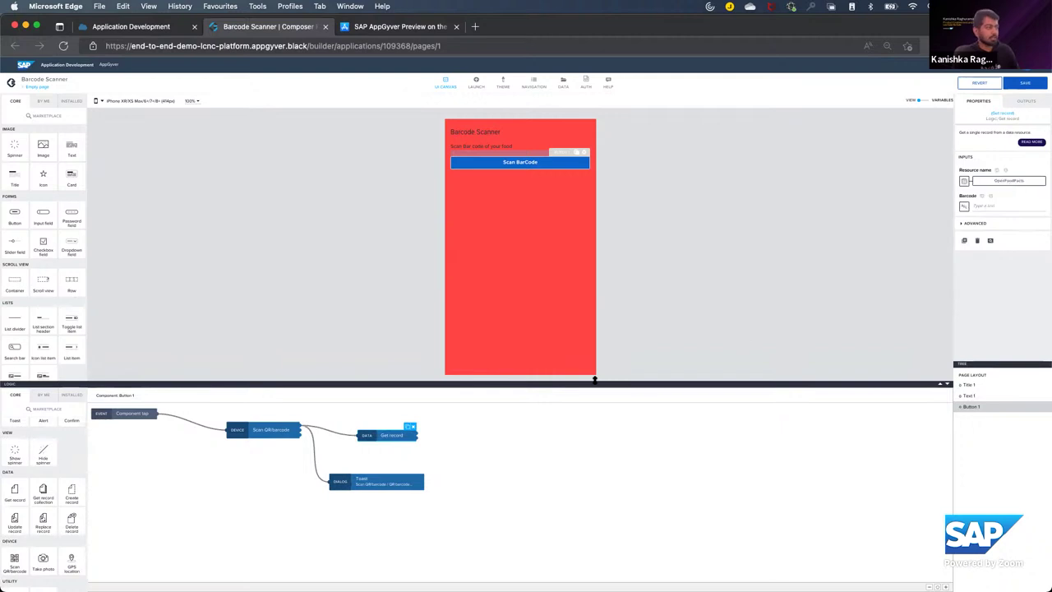
pyautogui.click(1006, 179)
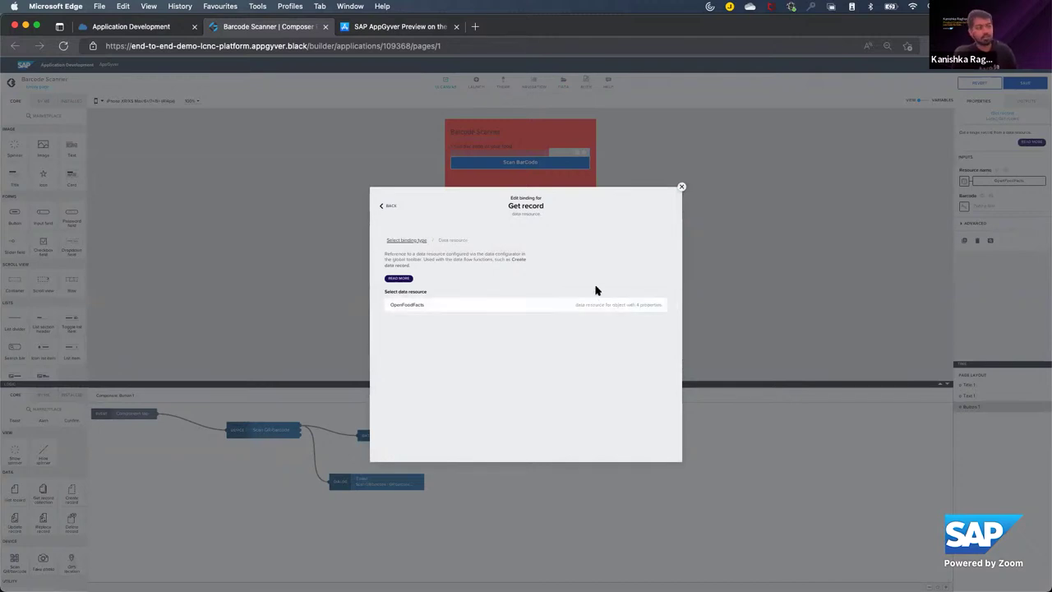
pyautogui.click(681, 188)
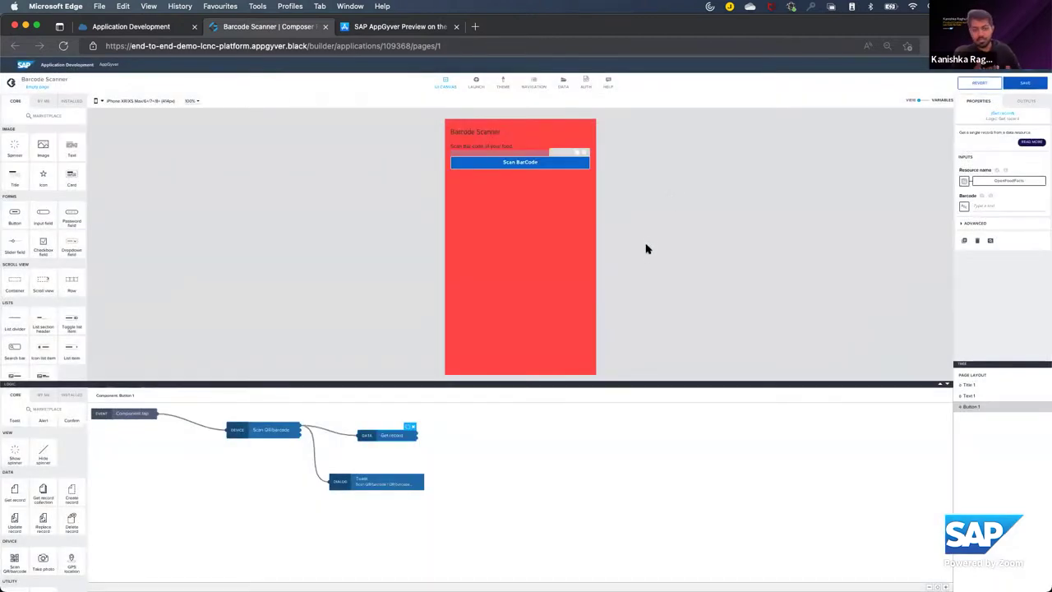
pyautogui.click(1003, 181)
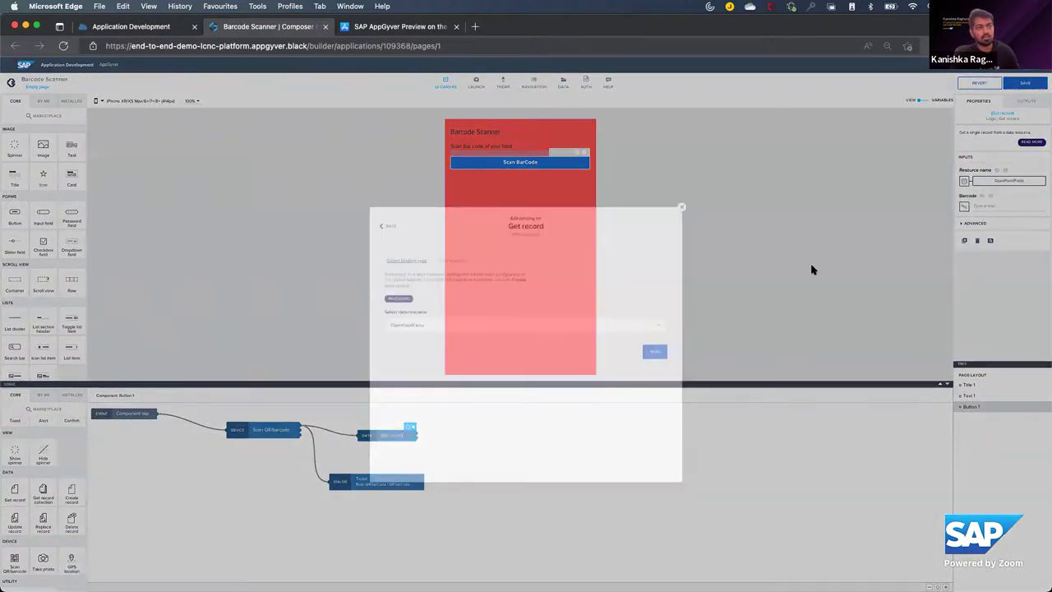
pyautogui.click(652, 332)
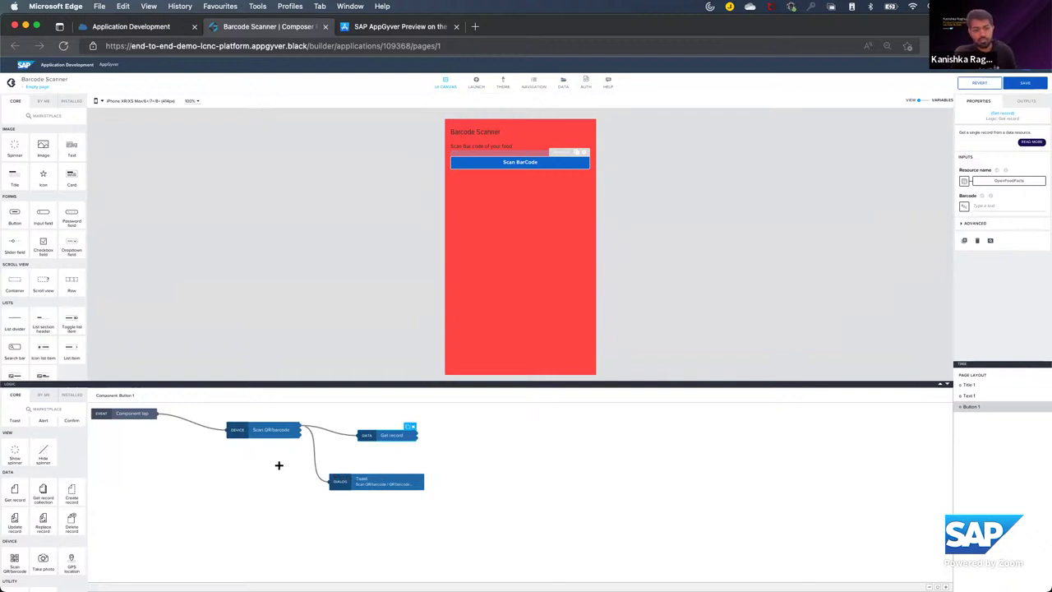
# Step: Bind the Get record node's Barcode input to the Scan QR/barcode node's QR barcode content output and save the binding
pyautogui.click(964, 206)
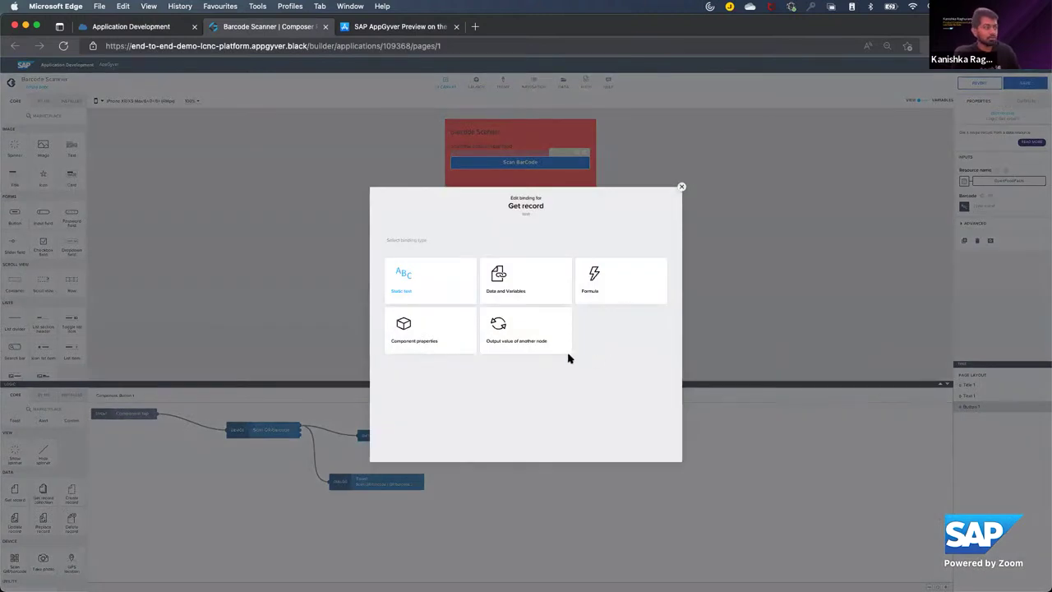
pyautogui.scroll(5, 569, 359)
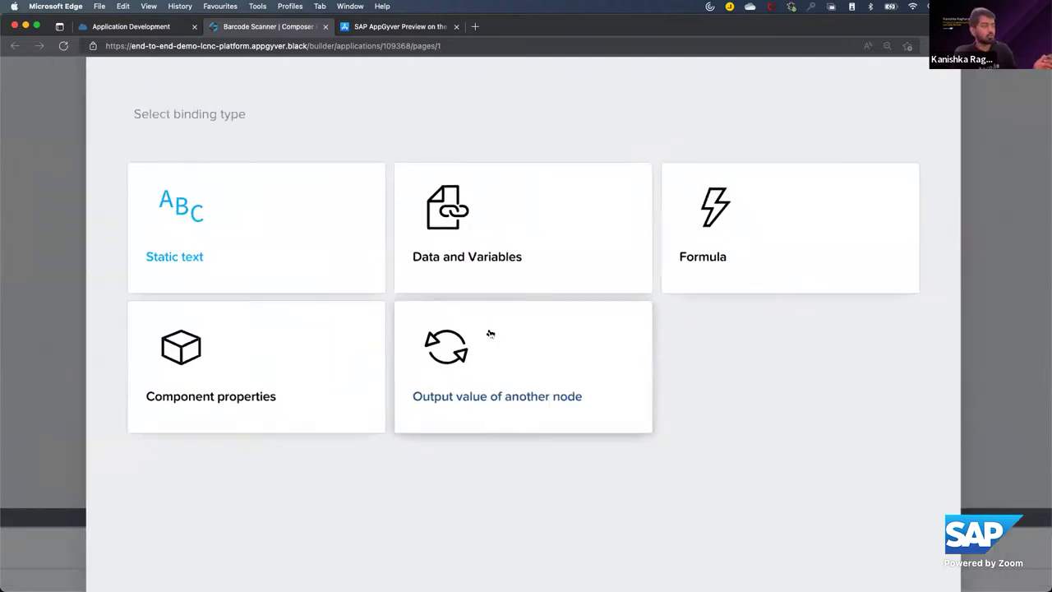
pyautogui.scroll(-5, 489, 332)
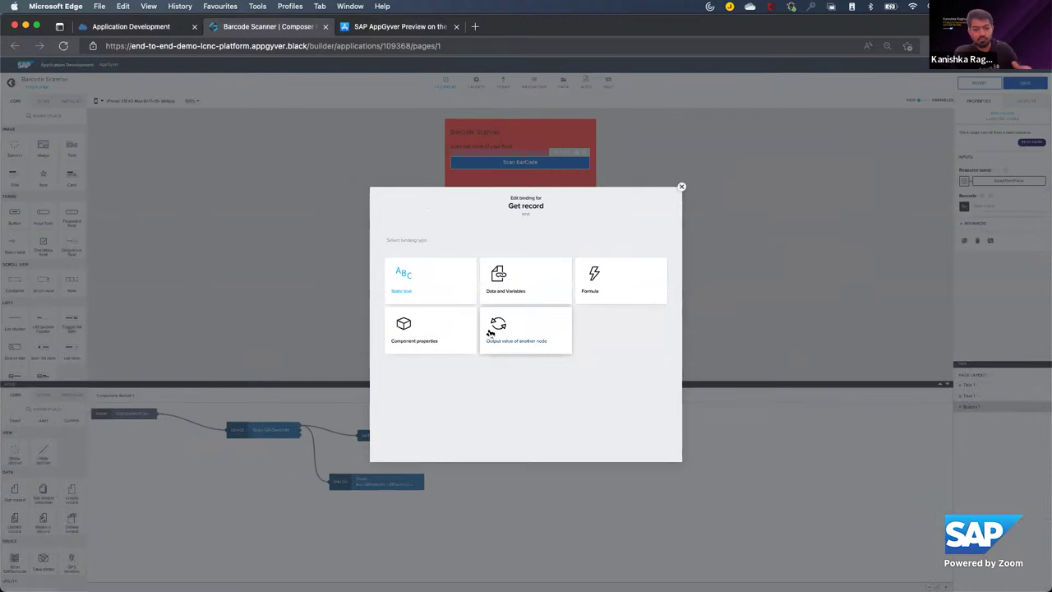
pyautogui.click(502, 330)
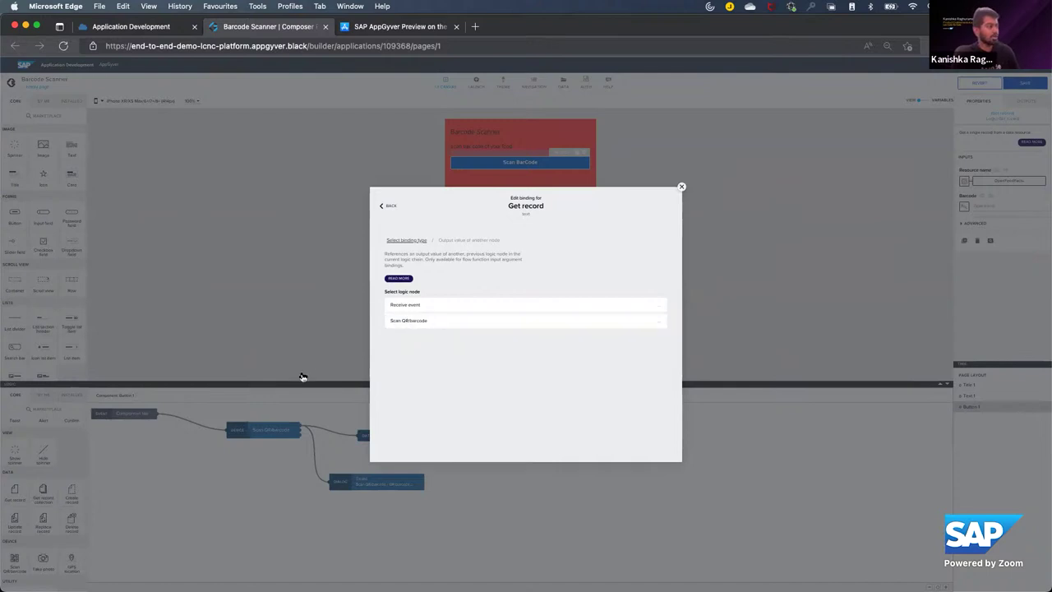
pyautogui.click(427, 320)
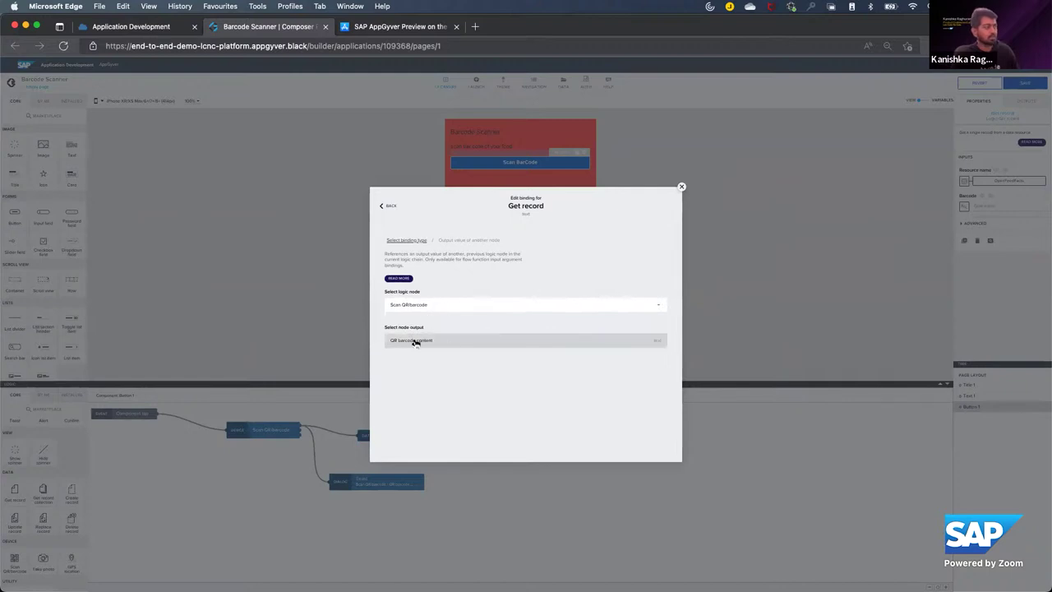
pyautogui.click(413, 342)
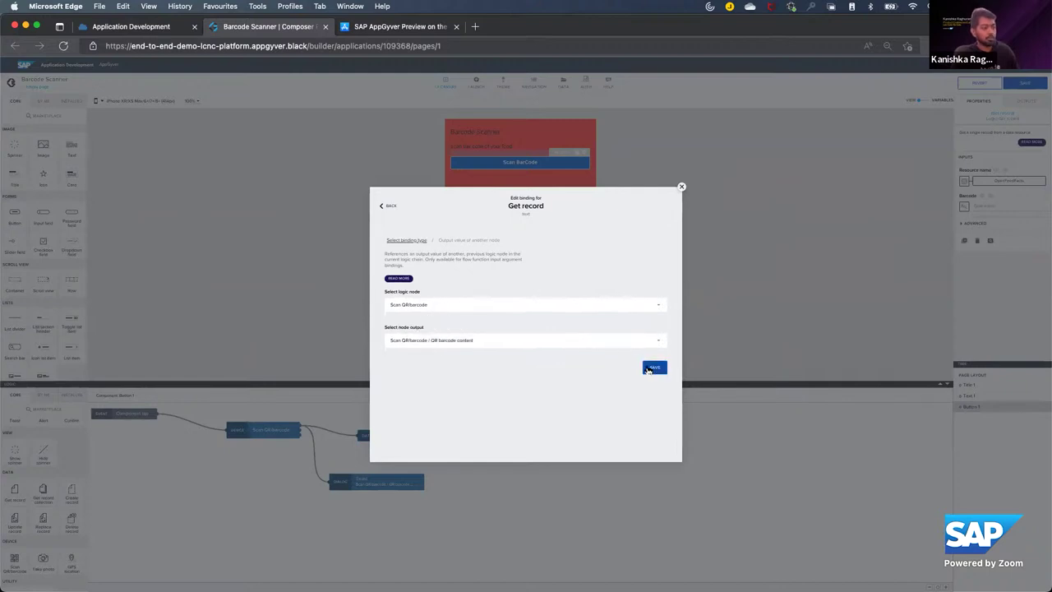
pyautogui.click(654, 368)
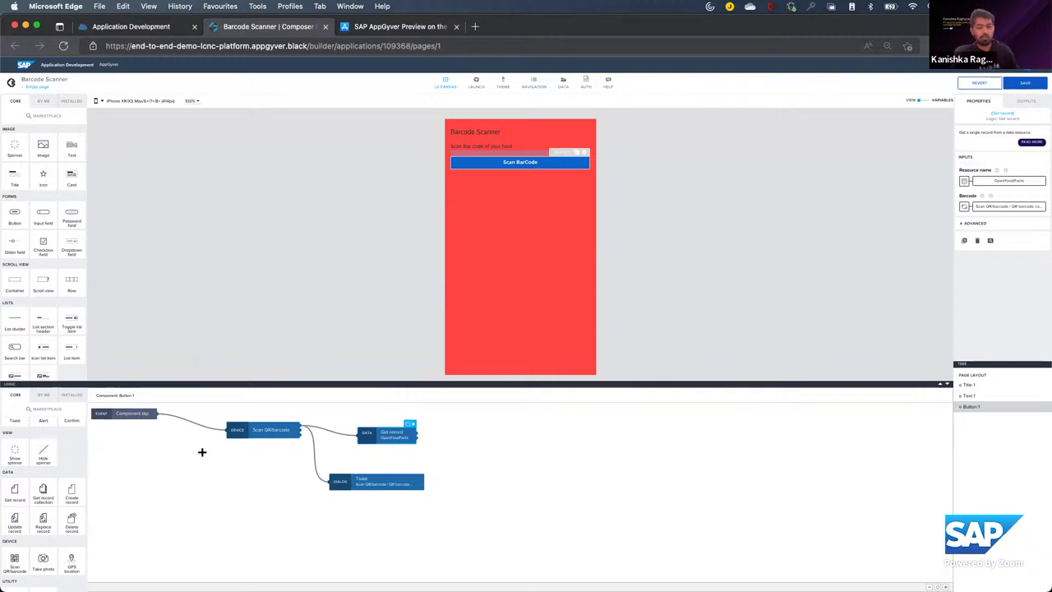
# Step: Add a Set data variable node connected to the first output of Get record, with OpenFoodFacts1 as its data variable
pyautogui.scroll(2, 72, 503)
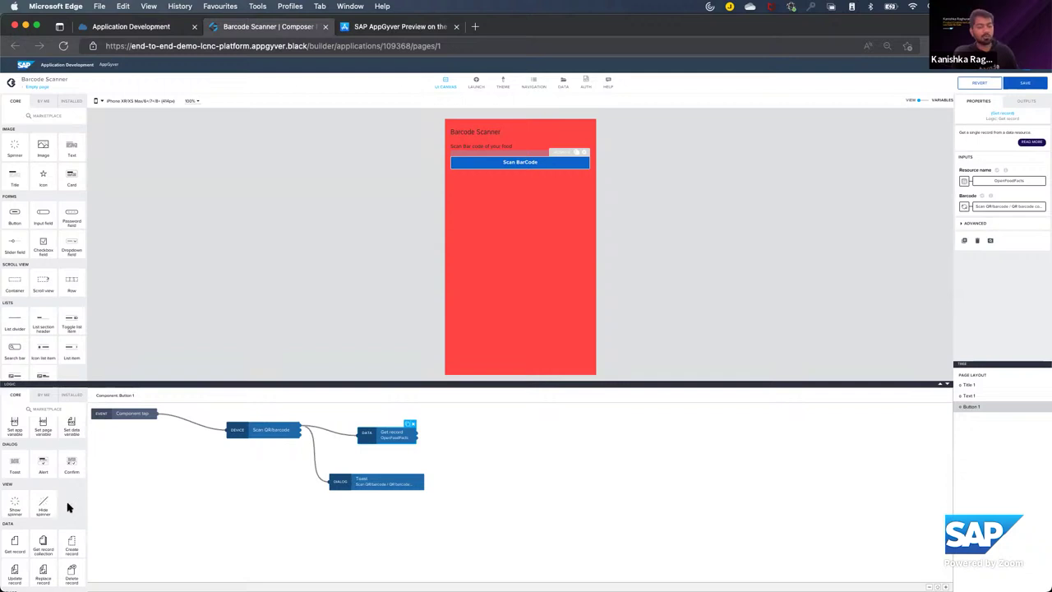
pyautogui.scroll(2, 68, 507)
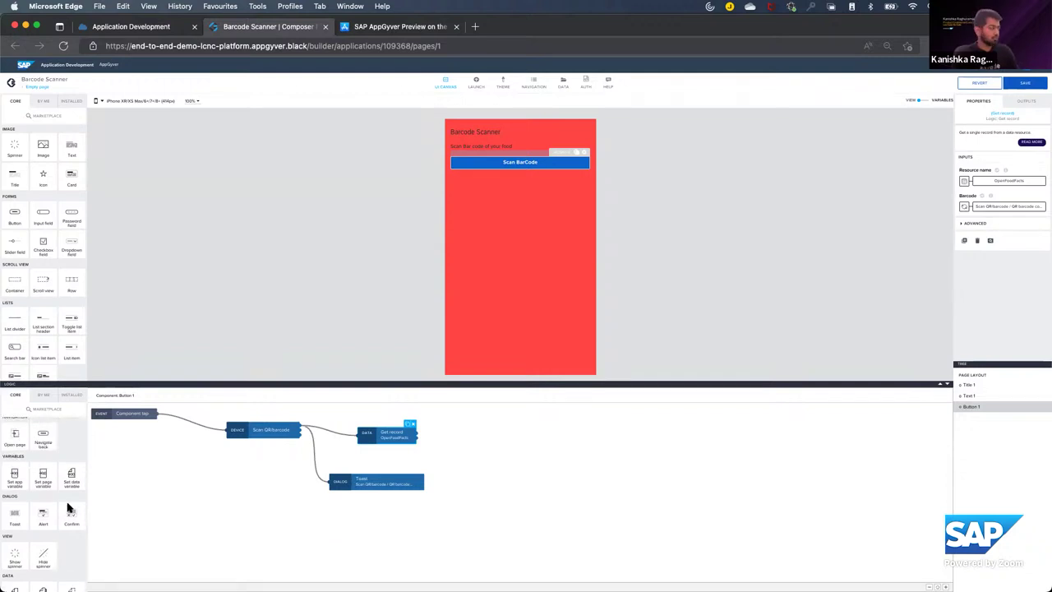
pyautogui.scroll(1, 70, 508)
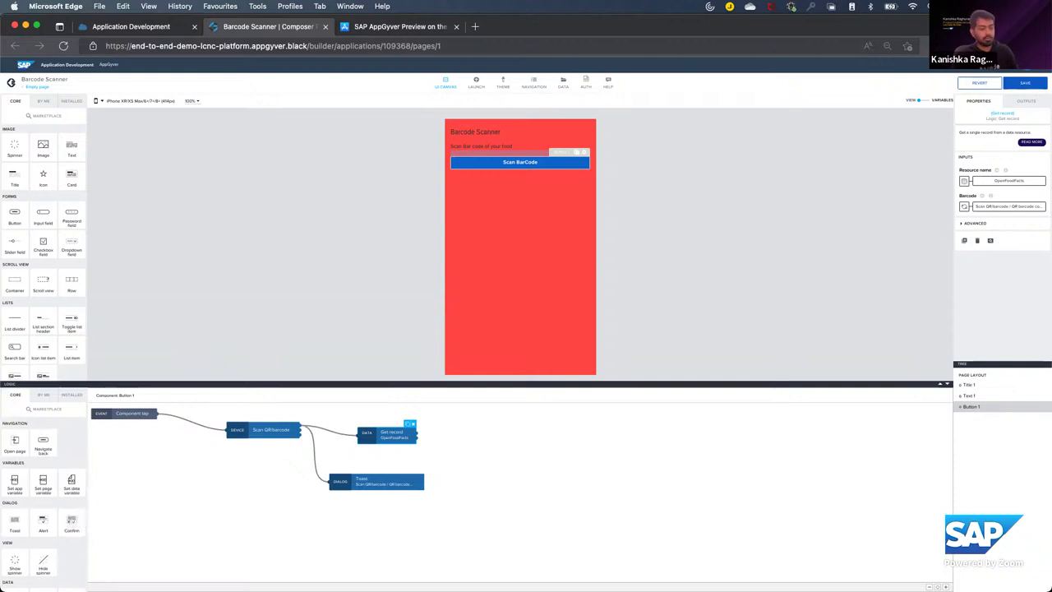
pyautogui.moveTo(68, 483); pyautogui.dragTo(417, 433)
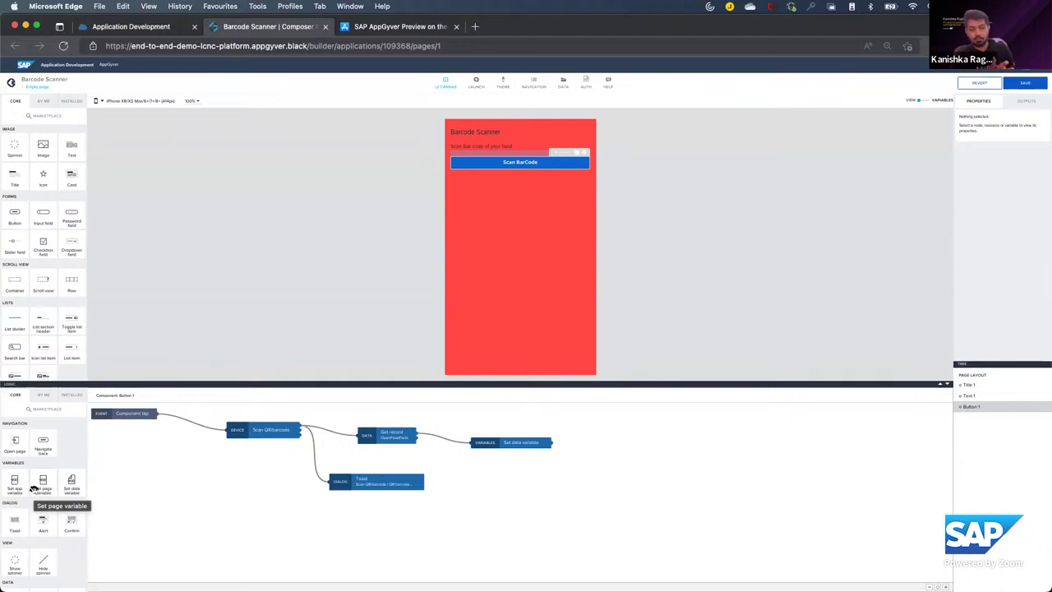
pyautogui.click(488, 444)
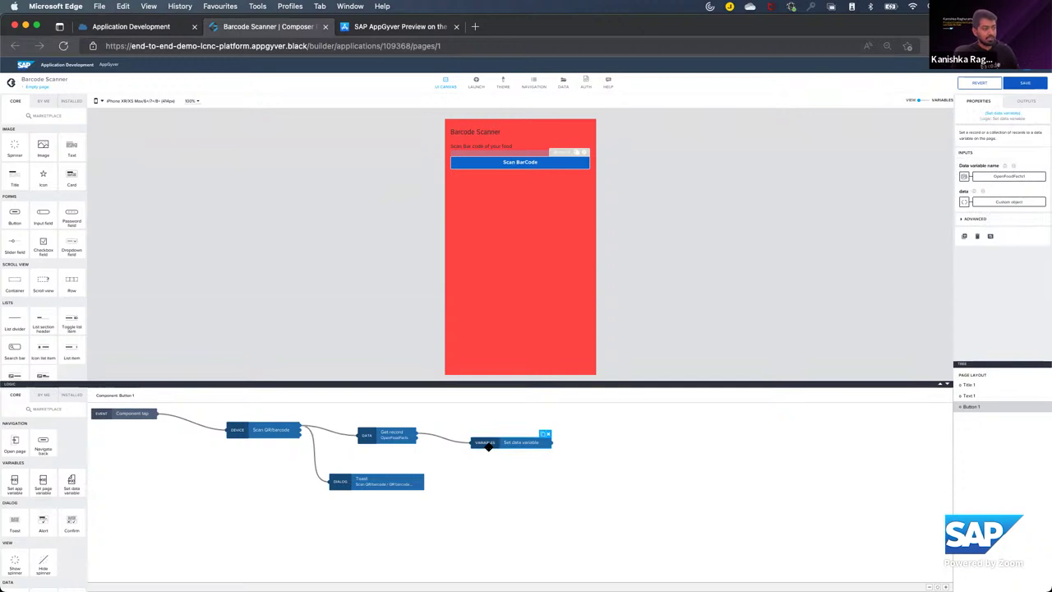
pyautogui.moveTo(488, 446); pyautogui.dragTo(491, 434)
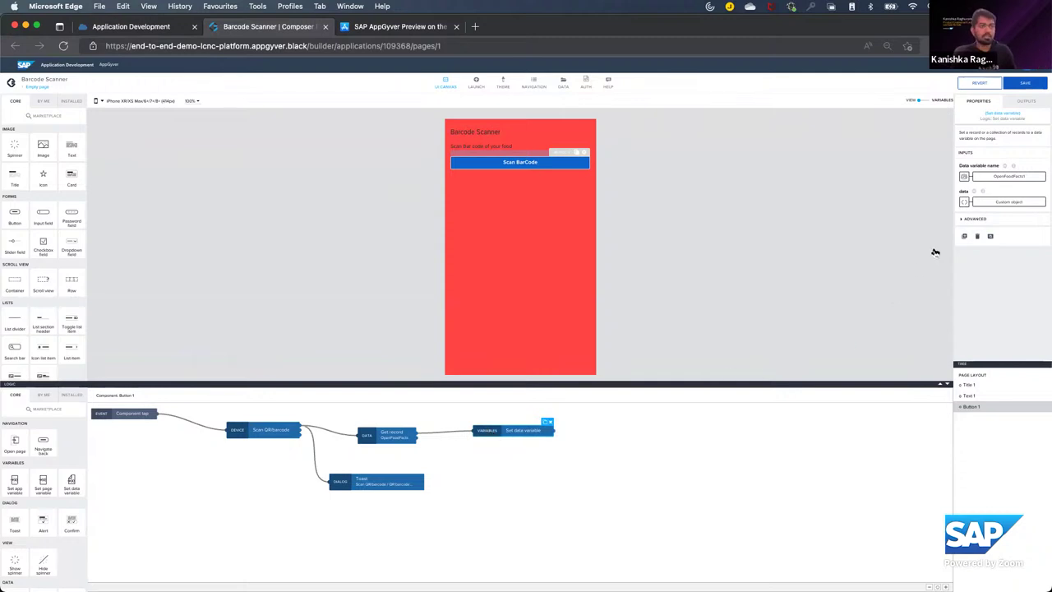
pyautogui.click(990, 183)
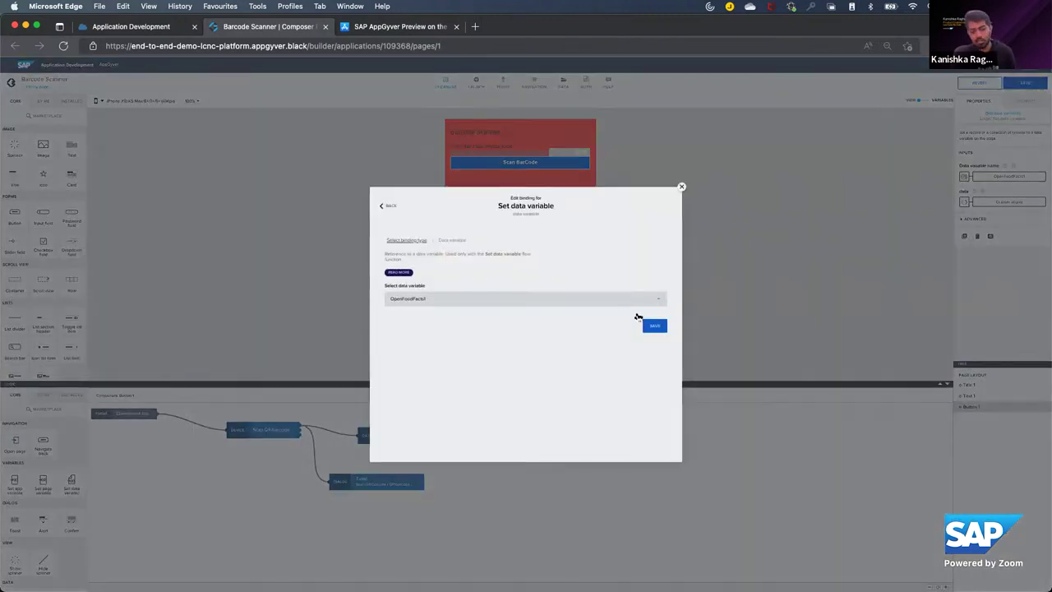
pyautogui.click(651, 327)
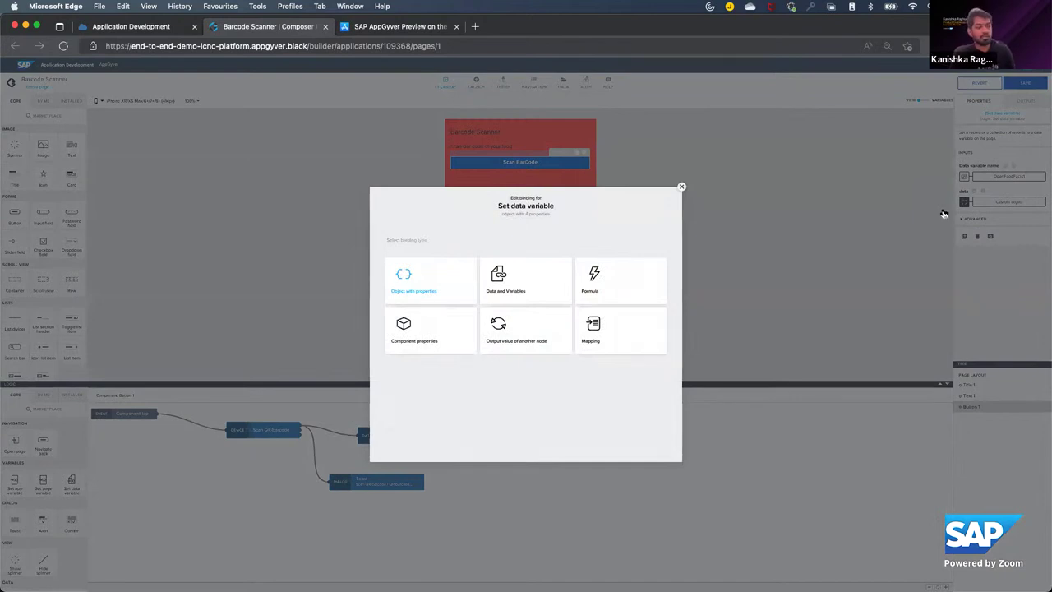
# Step: Bind the Set data variable node's data to the Record output of the Get record node and save the app
pyautogui.click(503, 331)
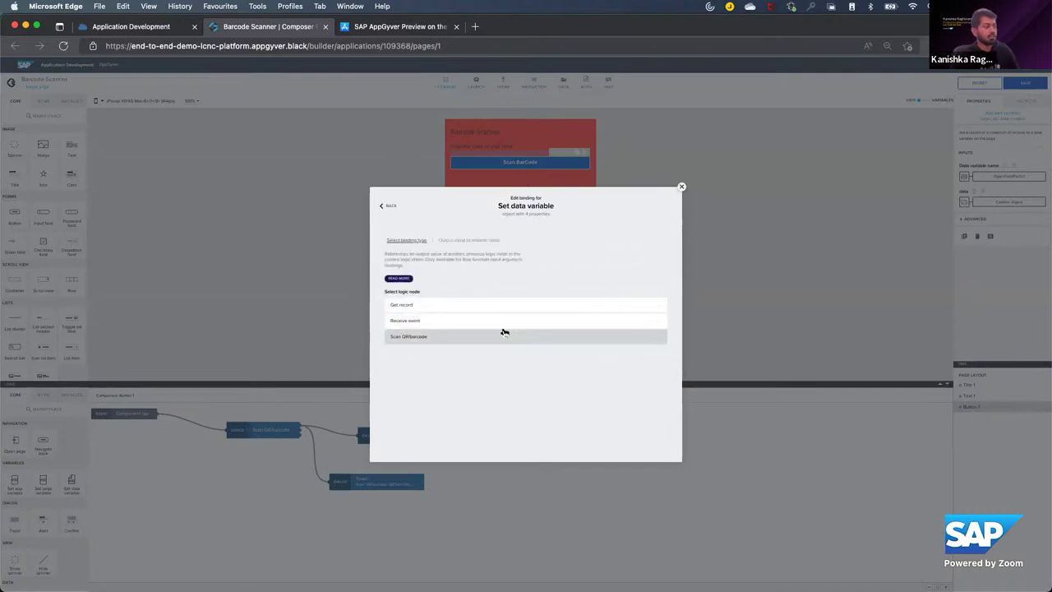
pyautogui.click(419, 306)
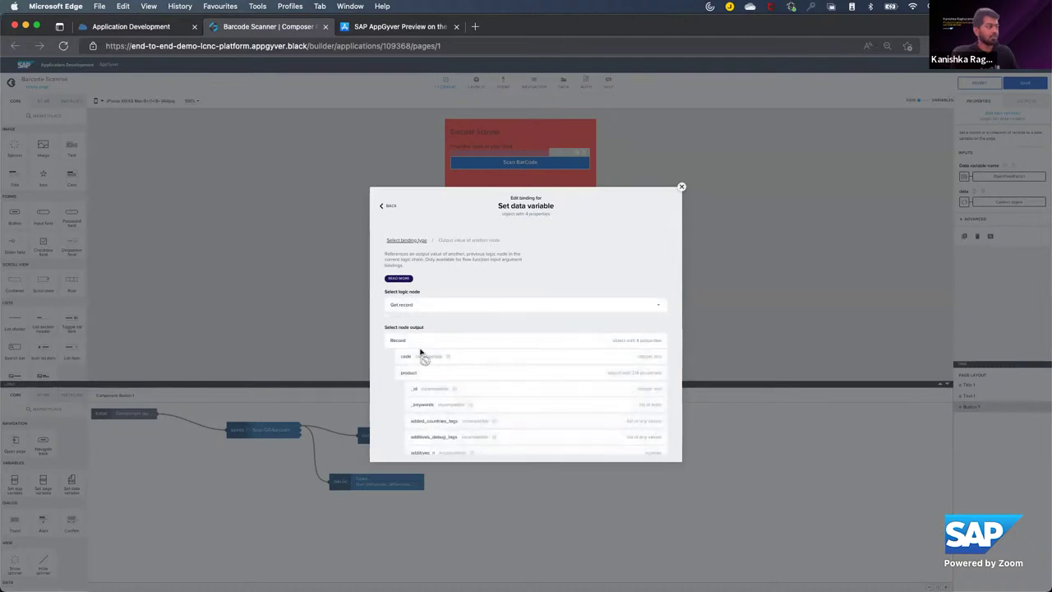
pyautogui.scroll(-5, 472, 361)
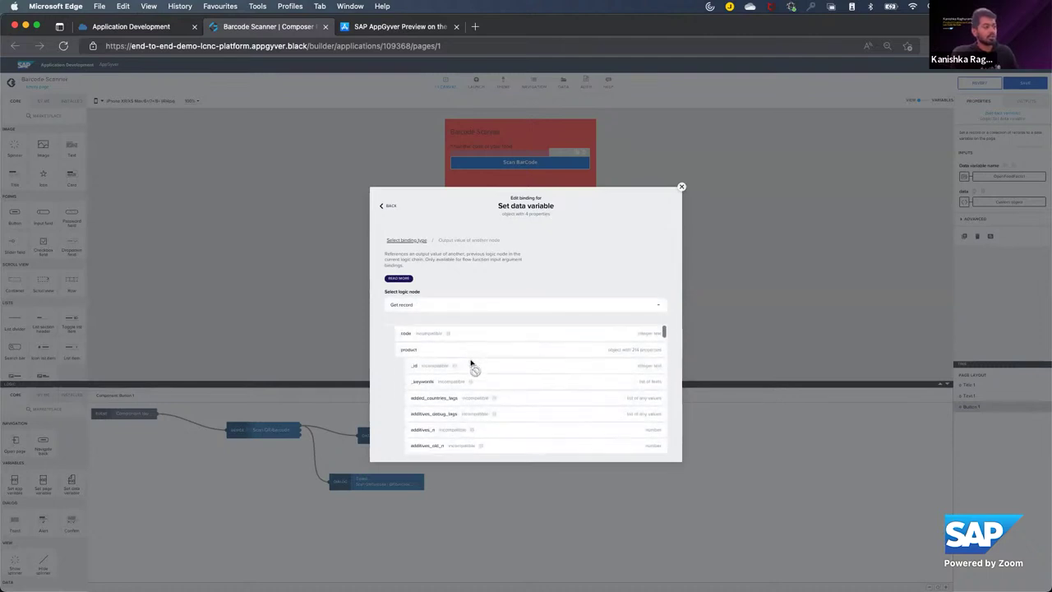
pyautogui.scroll(-6, 470, 364)
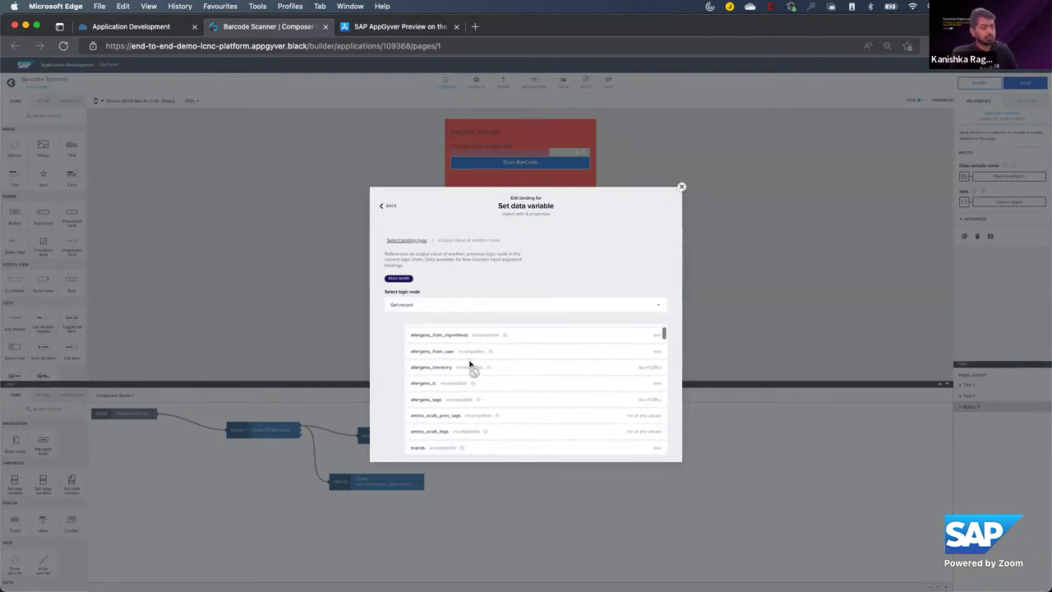
pyautogui.scroll(-6, 470, 365)
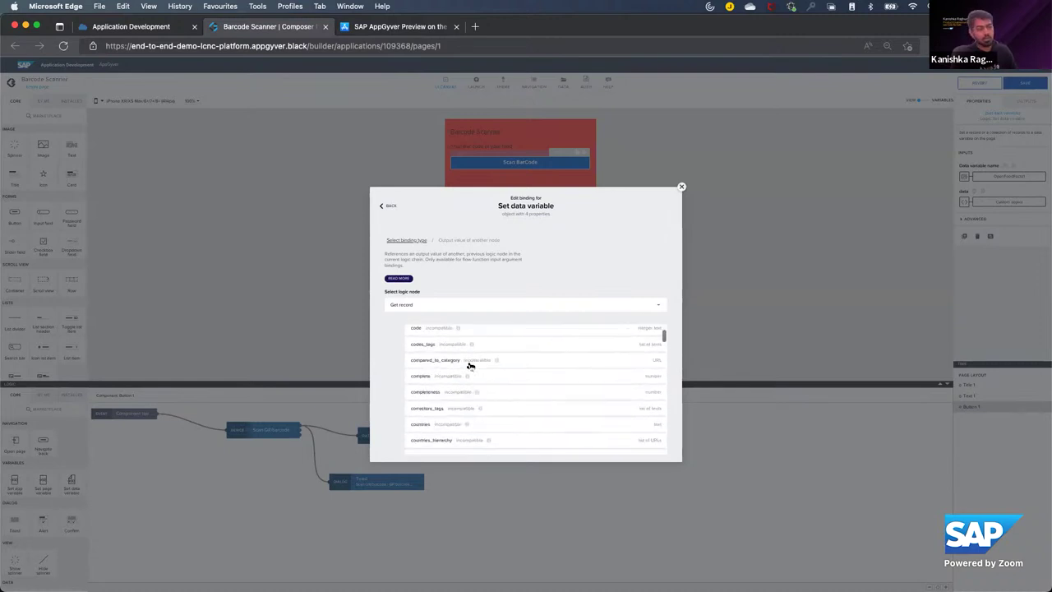
pyautogui.scroll(-8, 470, 365)
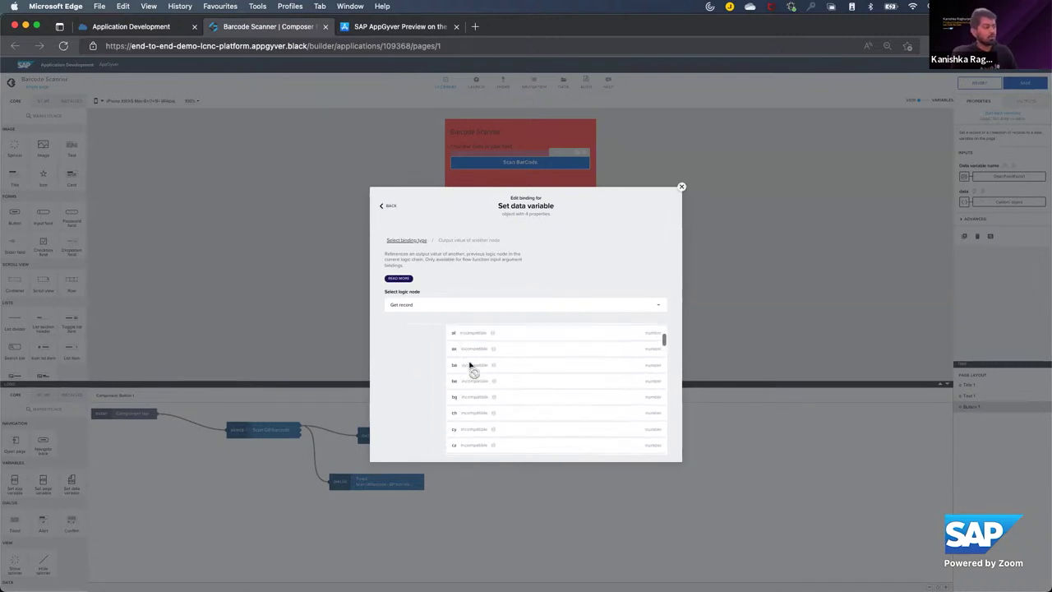
pyautogui.scroll(20, 470, 365)
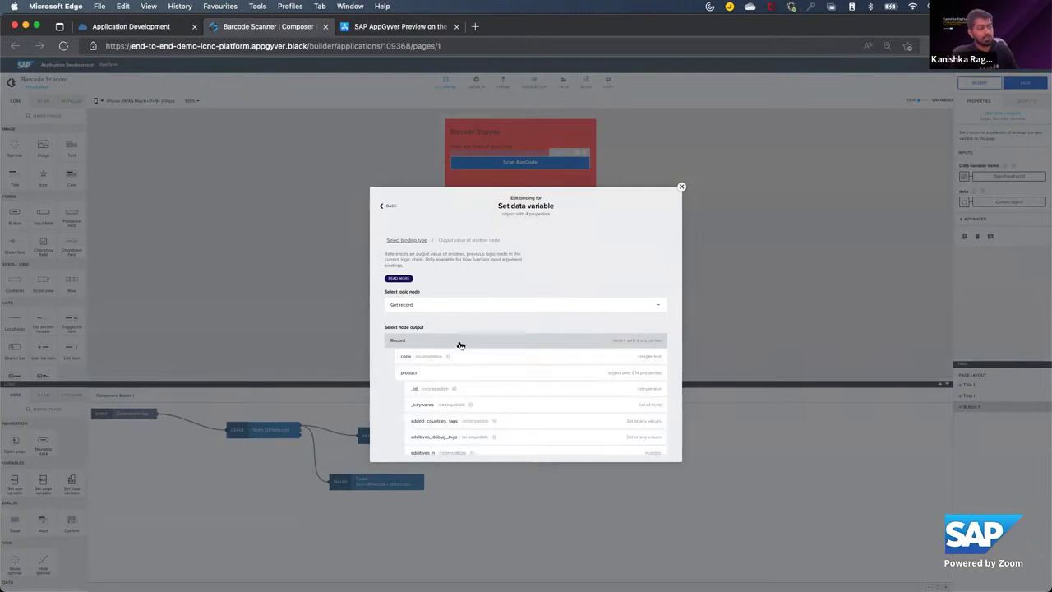
pyautogui.click(460, 342)
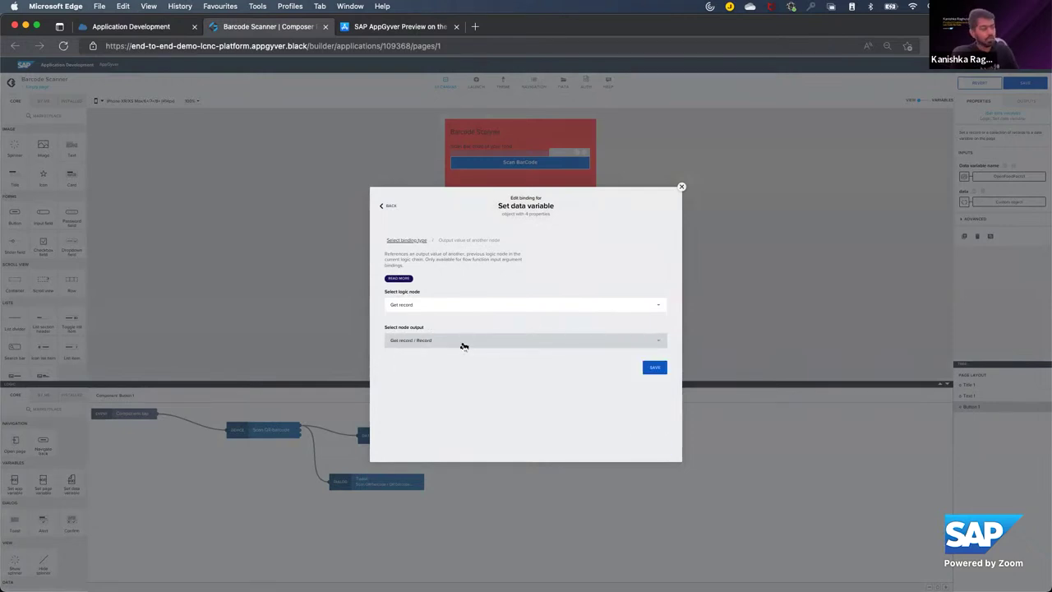
pyautogui.click(649, 370)
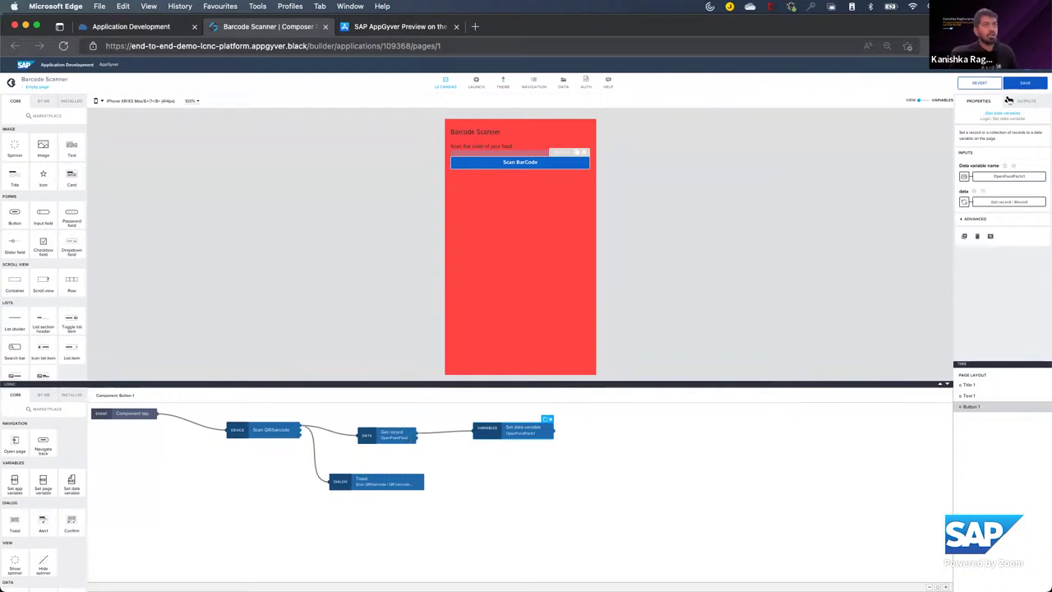
pyautogui.click(1031, 84)
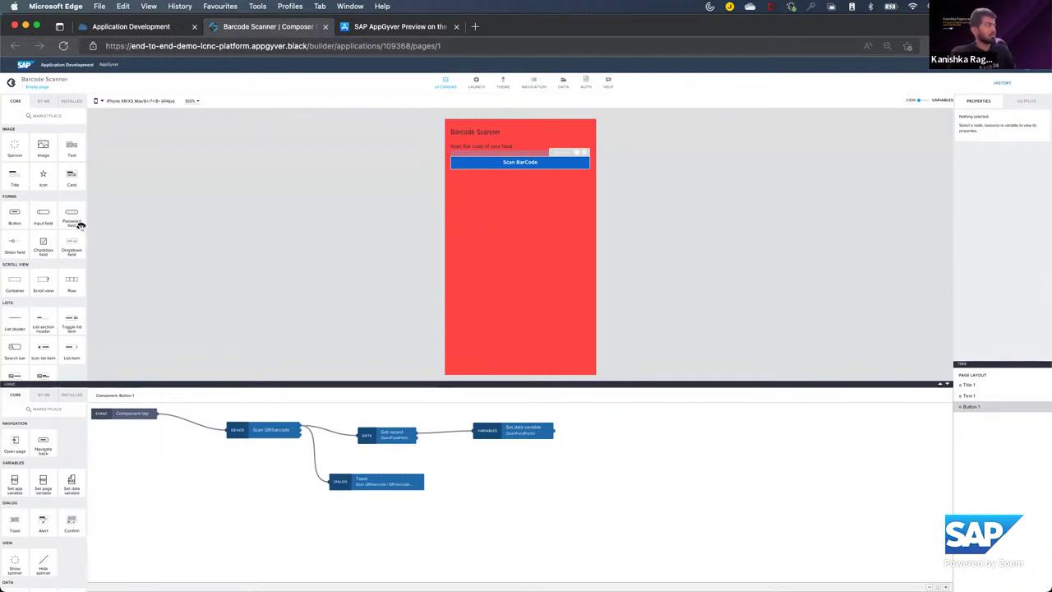
# Step: Shrink the logic area to give the page canvas and component library more height
pyautogui.scroll(-2, 76, 227)
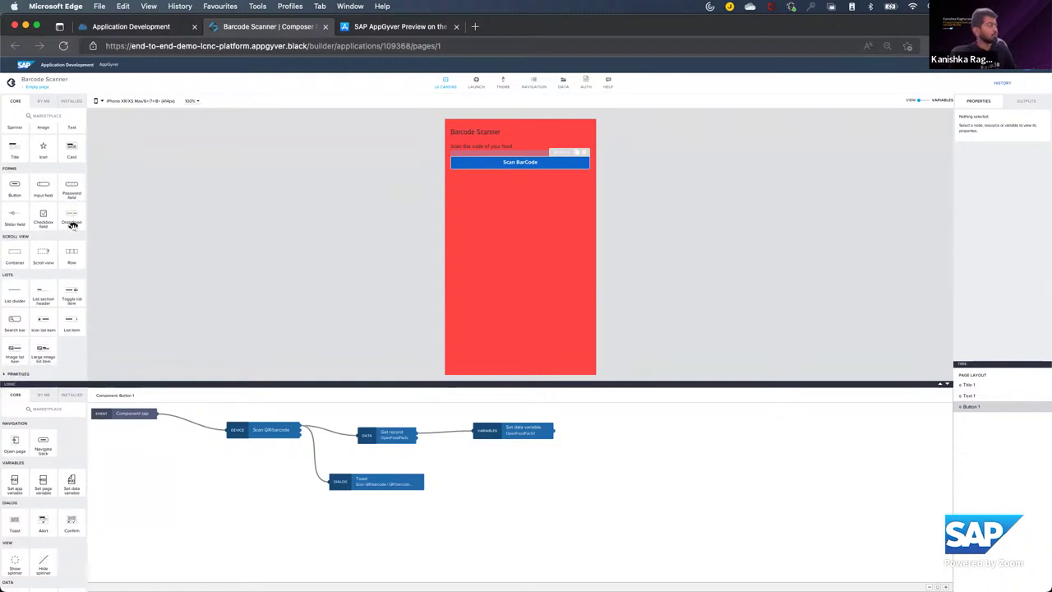
pyautogui.scroll(2, 72, 227)
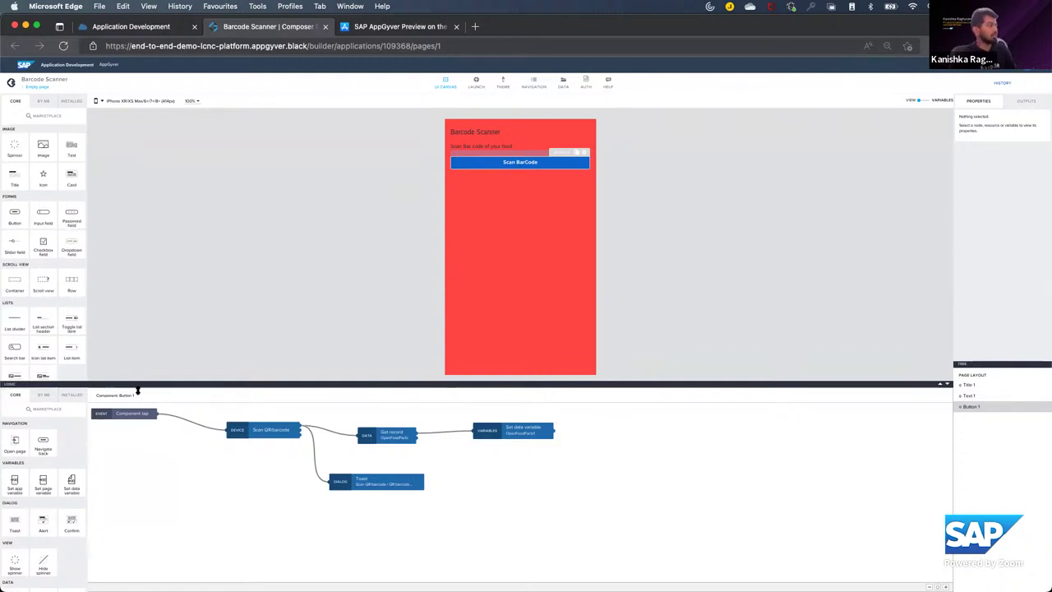
pyautogui.moveTo(138, 394); pyautogui.dragTo(111, 472)
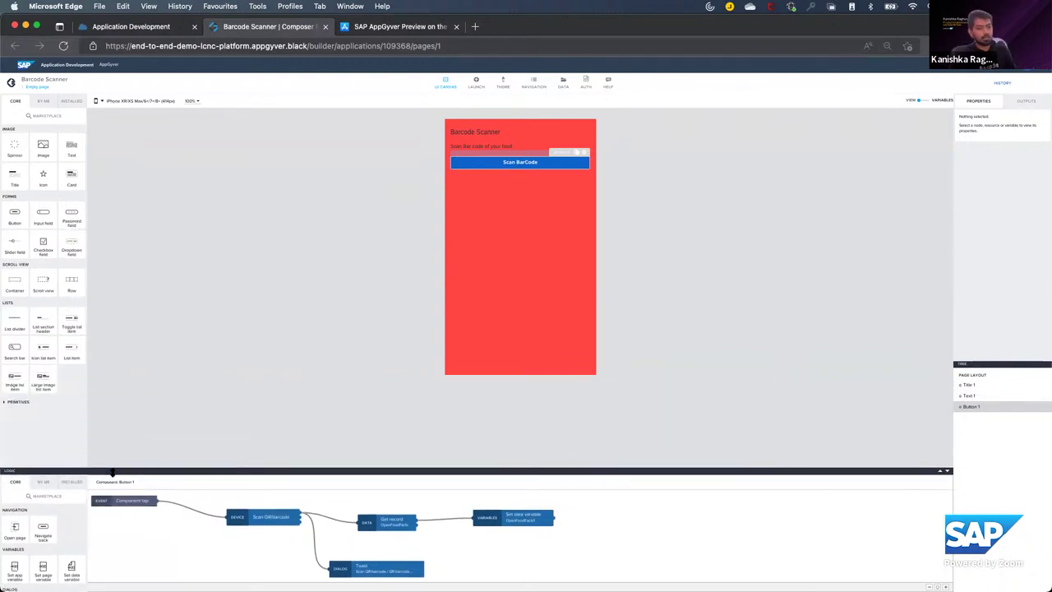
# Step: Browse all marketplace components, view the details of Large image list item, and return to the canvas to list the installed components
pyautogui.click(28, 115)
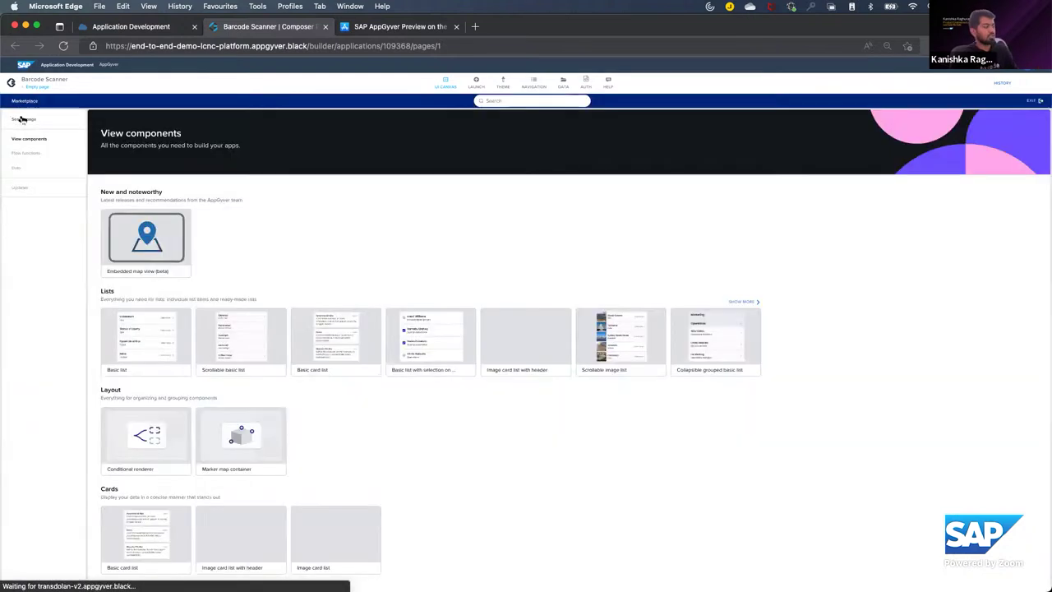
pyautogui.click(45, 123)
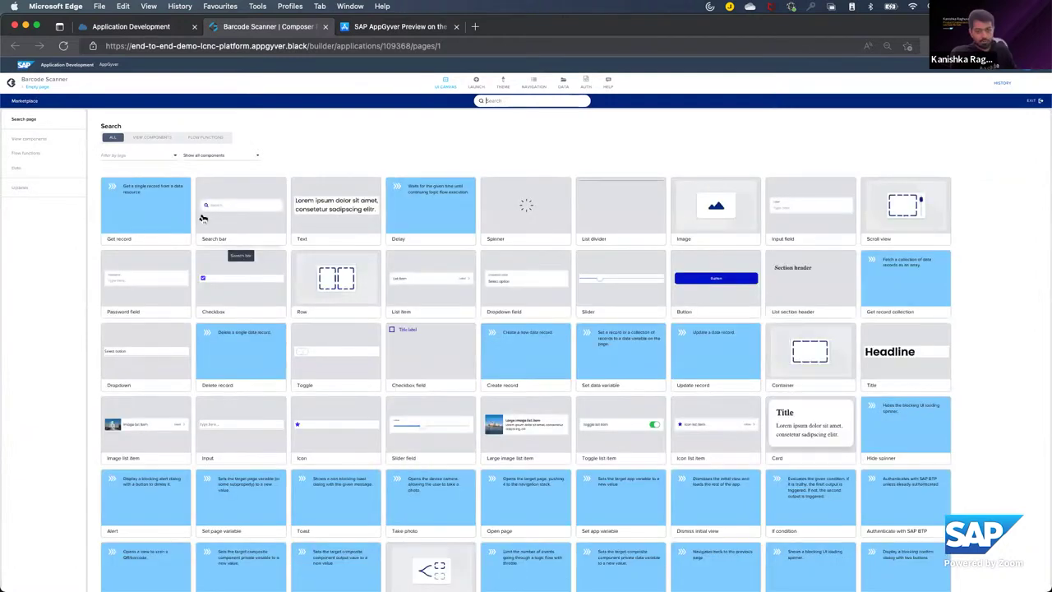
pyautogui.scroll(-1, 333, 329)
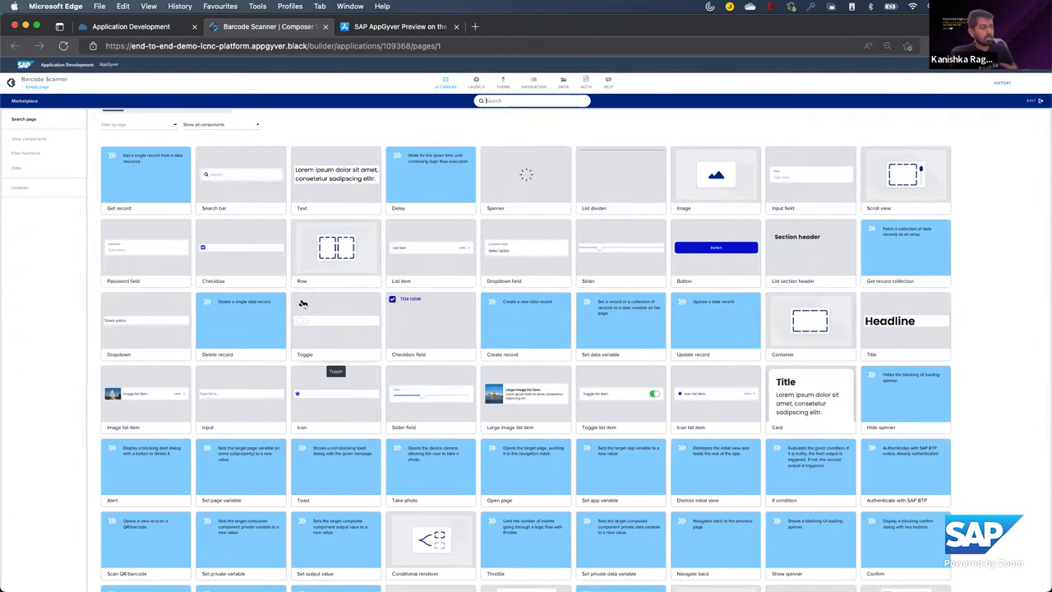
pyautogui.scroll(-1, 303, 304)
pyautogui.scroll(-1, 302, 304)
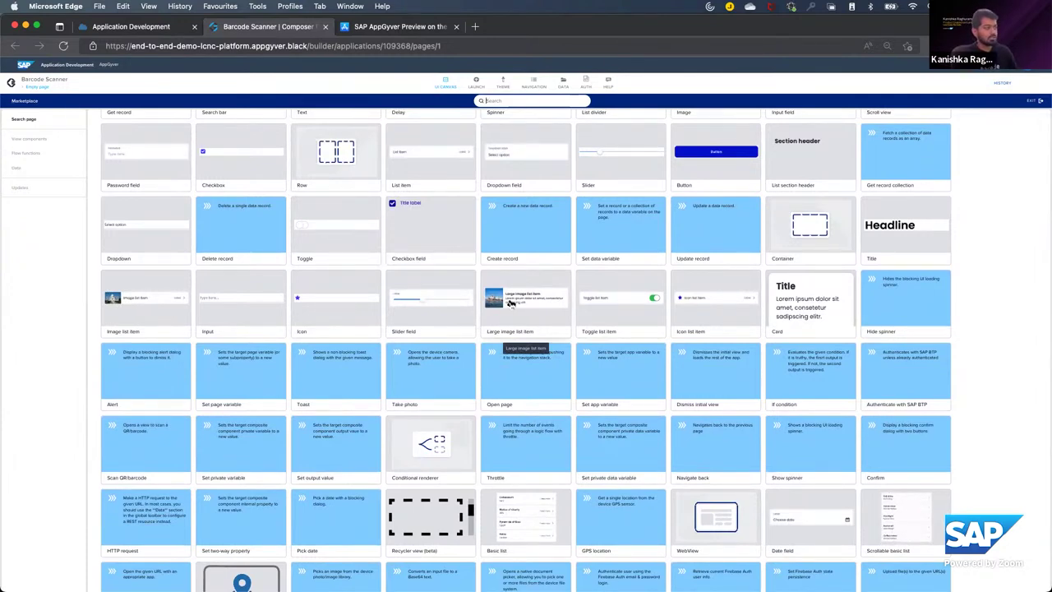
pyautogui.click(510, 303)
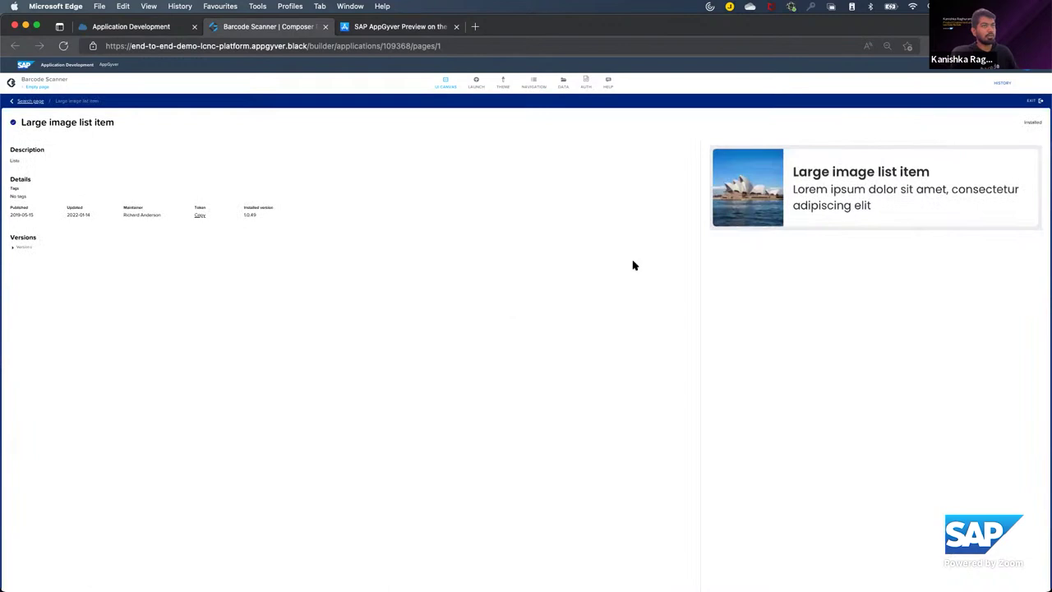
pyautogui.click(1037, 102)
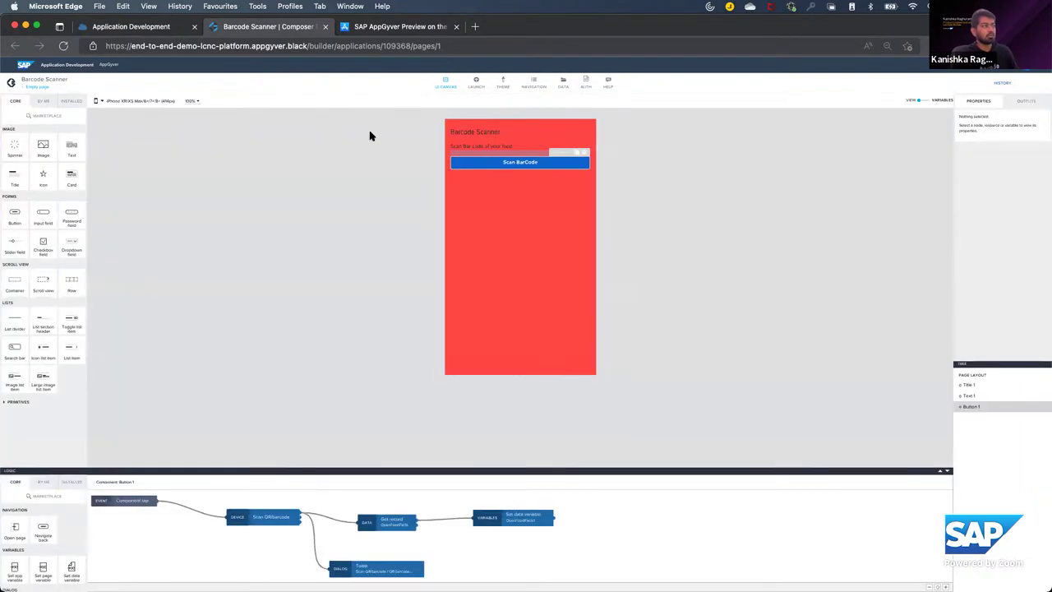
pyautogui.click(72, 101)
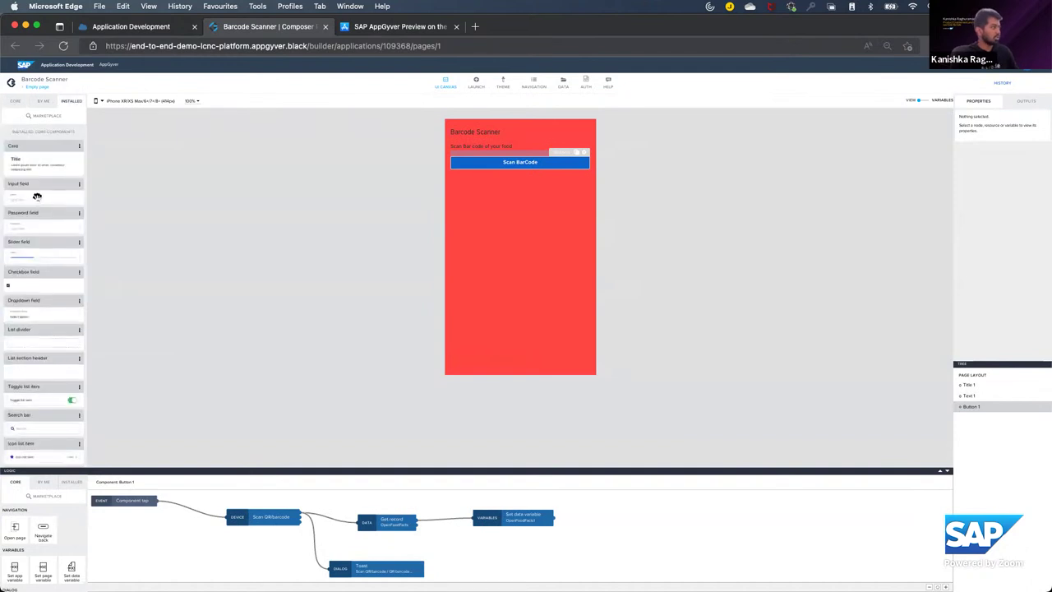
# Step: Add a Large image list item from the installed components to the page below the Scan BarCode button
pyautogui.scroll(-10, 37, 197)
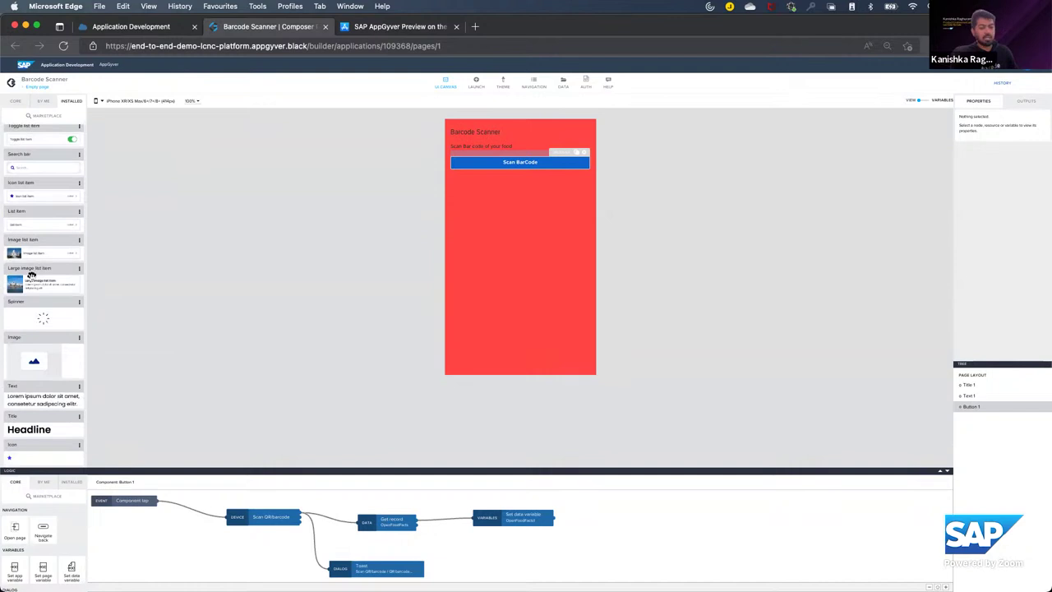
pyautogui.moveTo(23, 281); pyautogui.dragTo(477, 266)
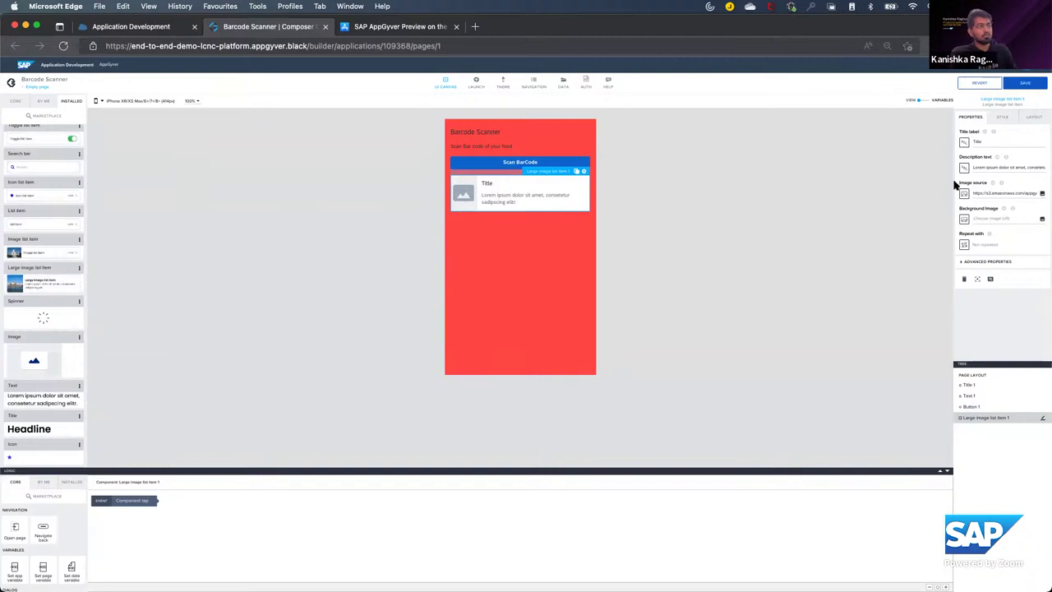
# Step: Examine the list item's Image source URL and its asset picker, then close the picker without choosing a file
pyautogui.scroll(5, 1037, 175)
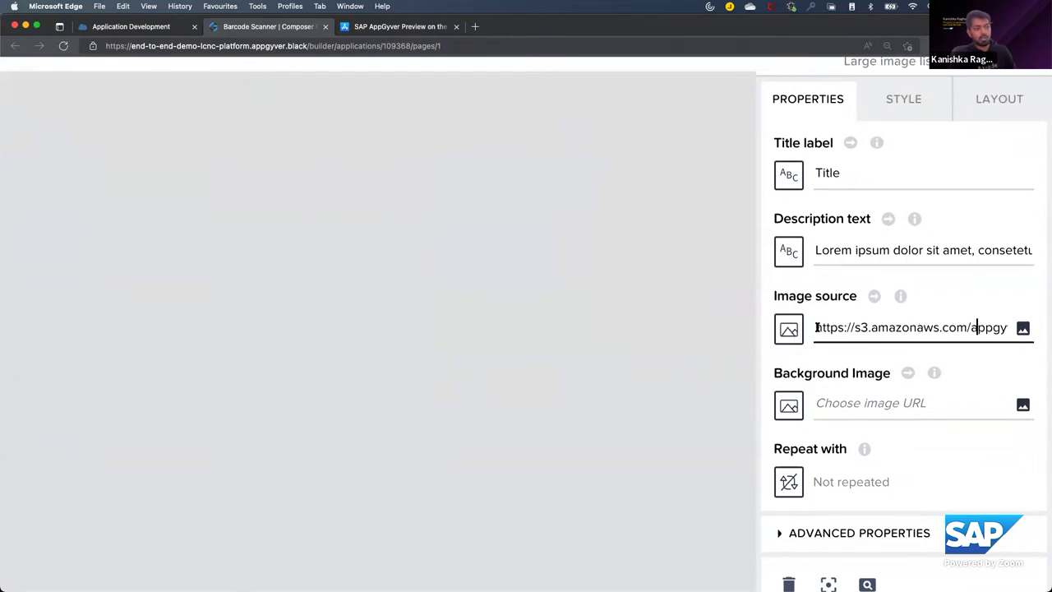
pyautogui.moveTo(821, 329); pyautogui.dragTo(1022, 329)
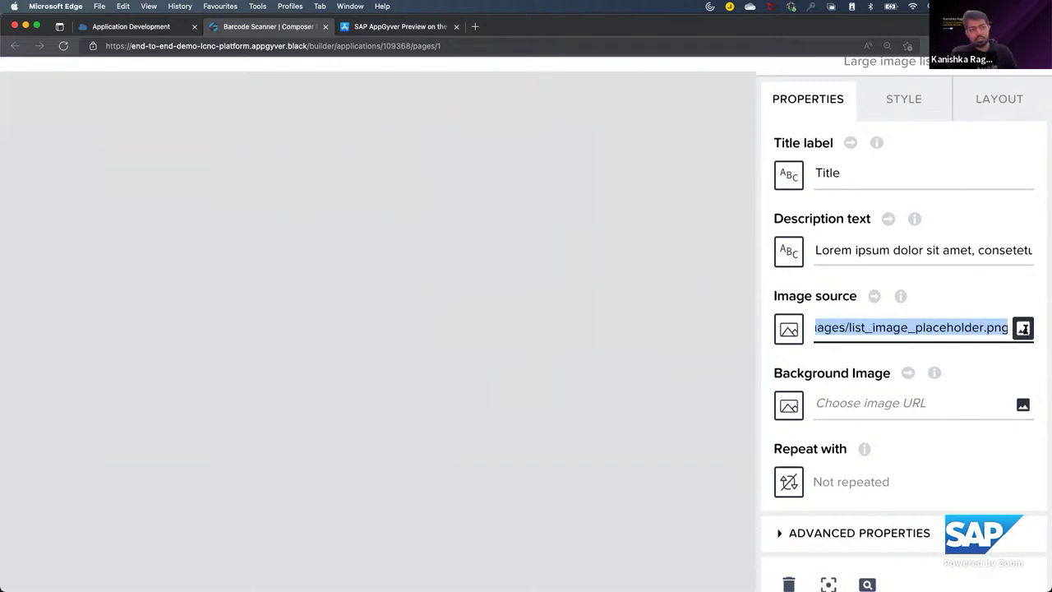
pyautogui.click(1022, 328)
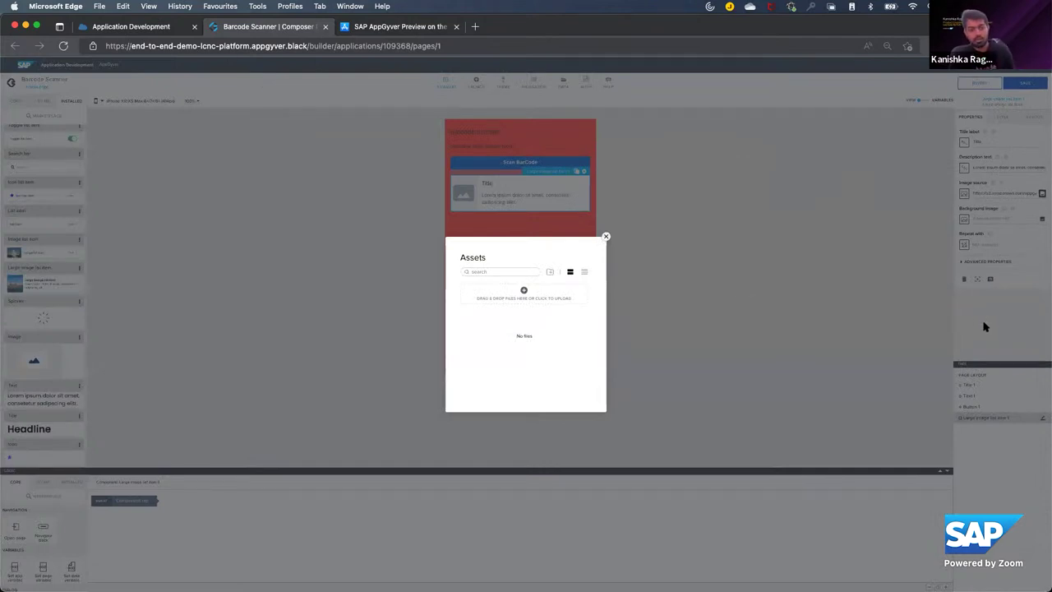
pyautogui.click(605, 236)
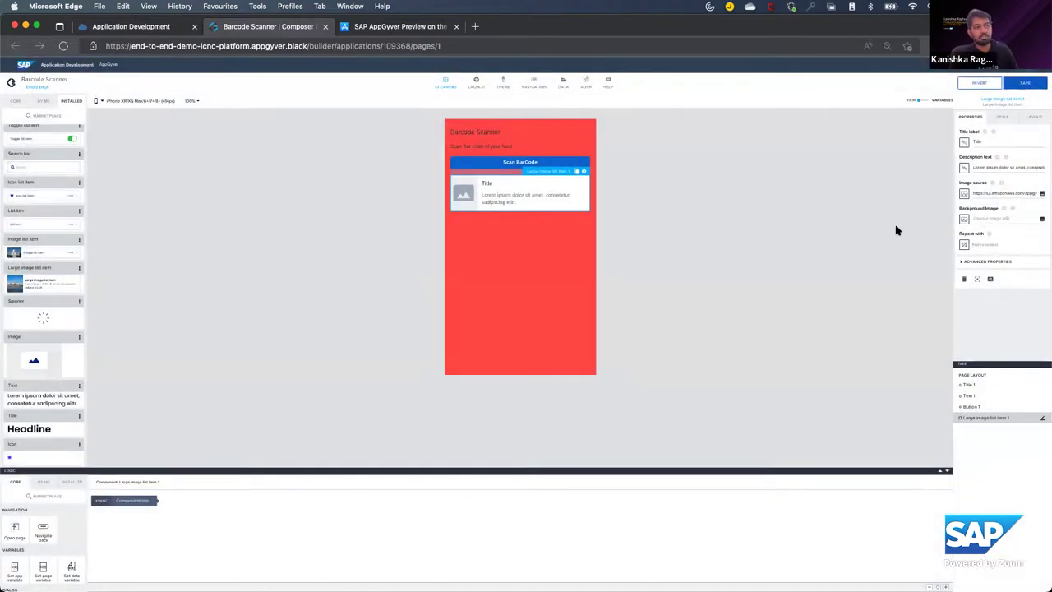
# Step: Browse the fields of the OpenFoodFacts1 data variable as binding candidates for the list item's Image source, and return to the binding types
pyautogui.click(964, 194)
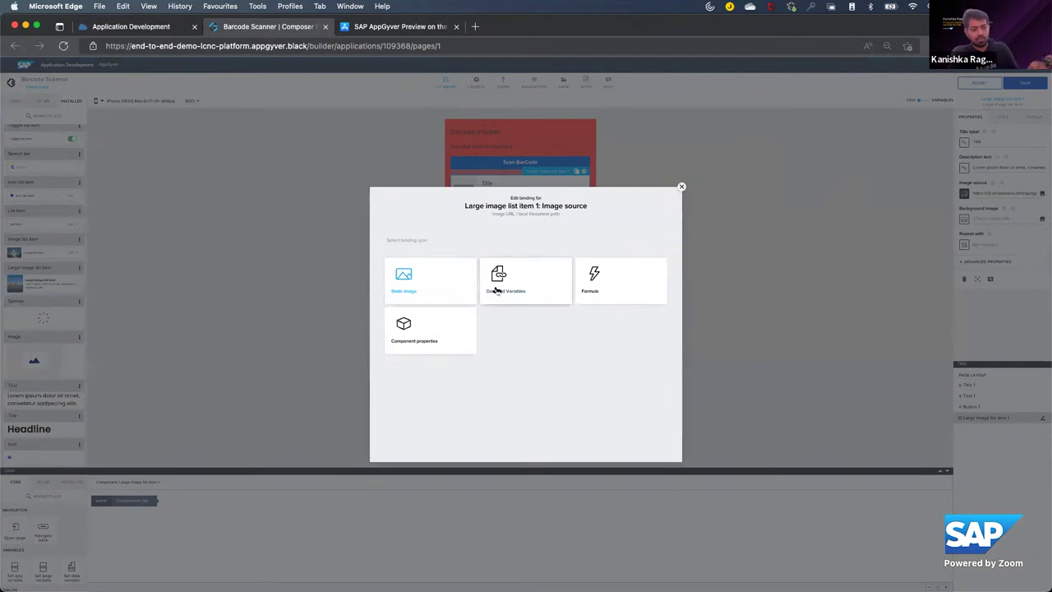
pyautogui.click(496, 290)
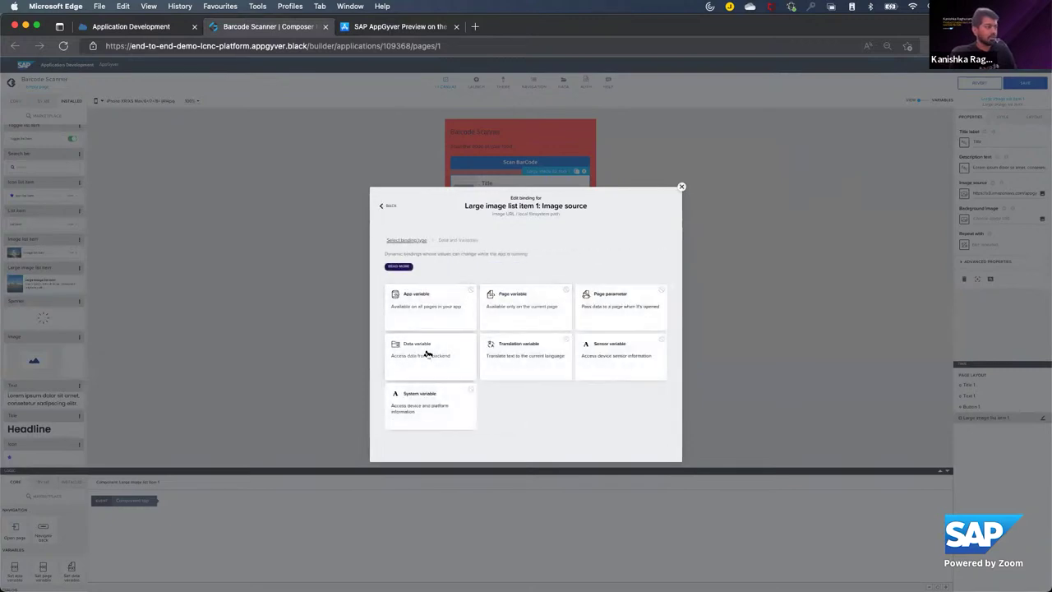
pyautogui.click(427, 354)
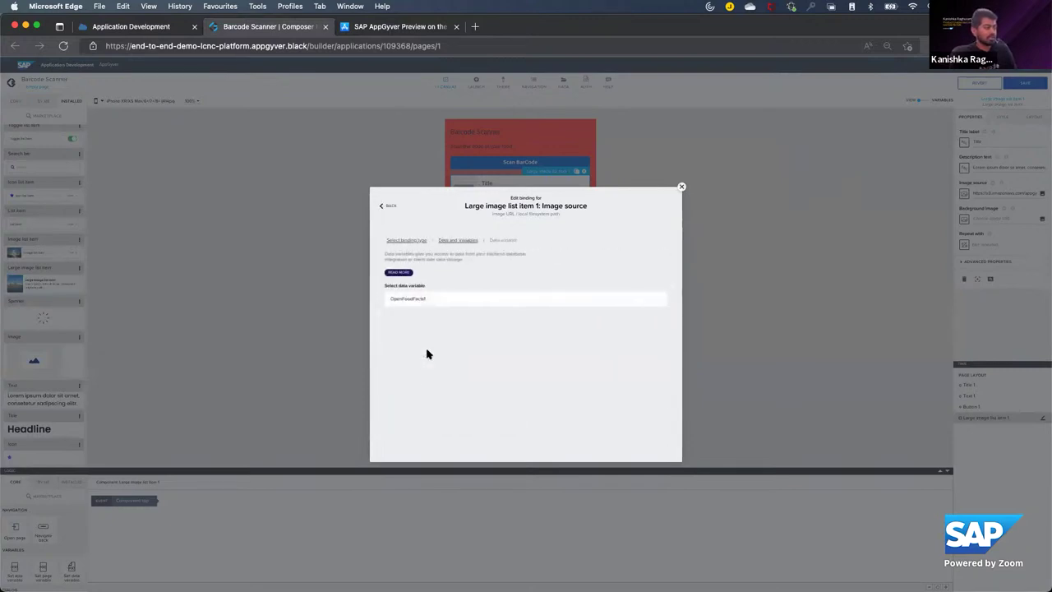
pyautogui.click(423, 305)
pyautogui.scroll(-5, 441, 376)
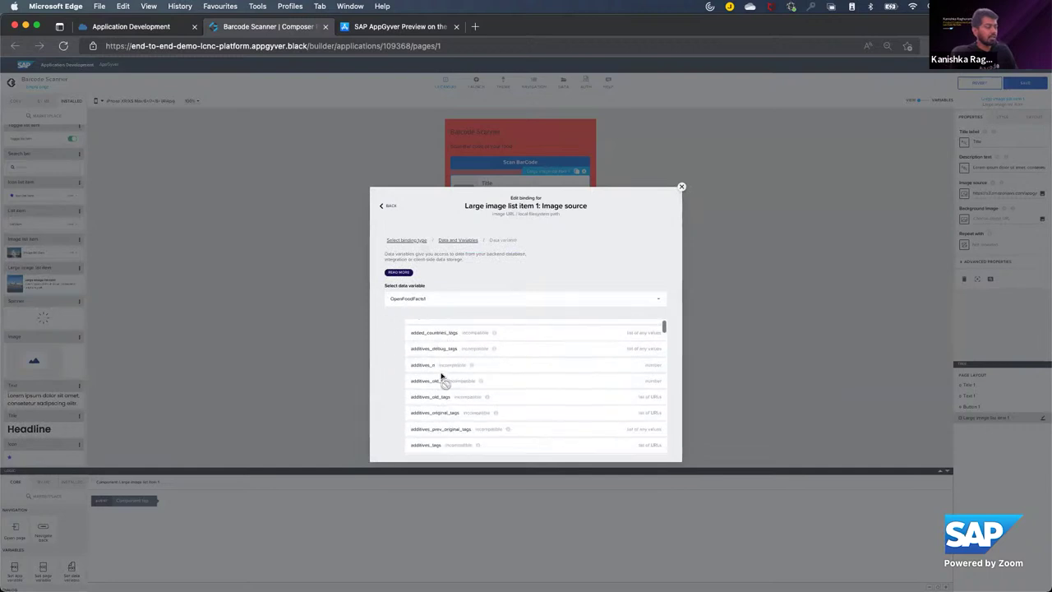
pyautogui.scroll(-2, 440, 376)
pyautogui.scroll(-5, 441, 376)
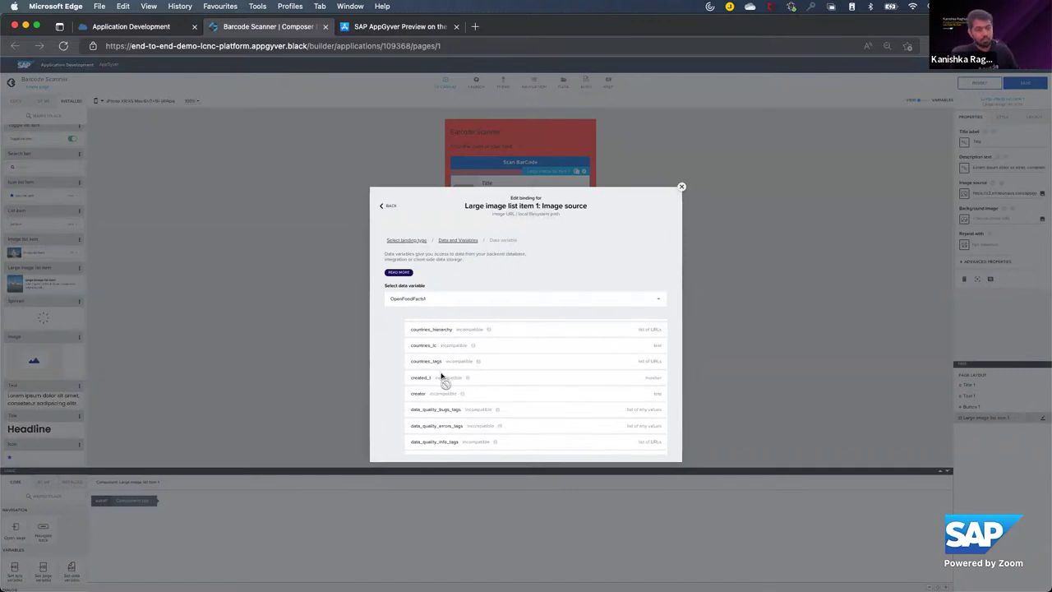
pyautogui.scroll(-10, 441, 376)
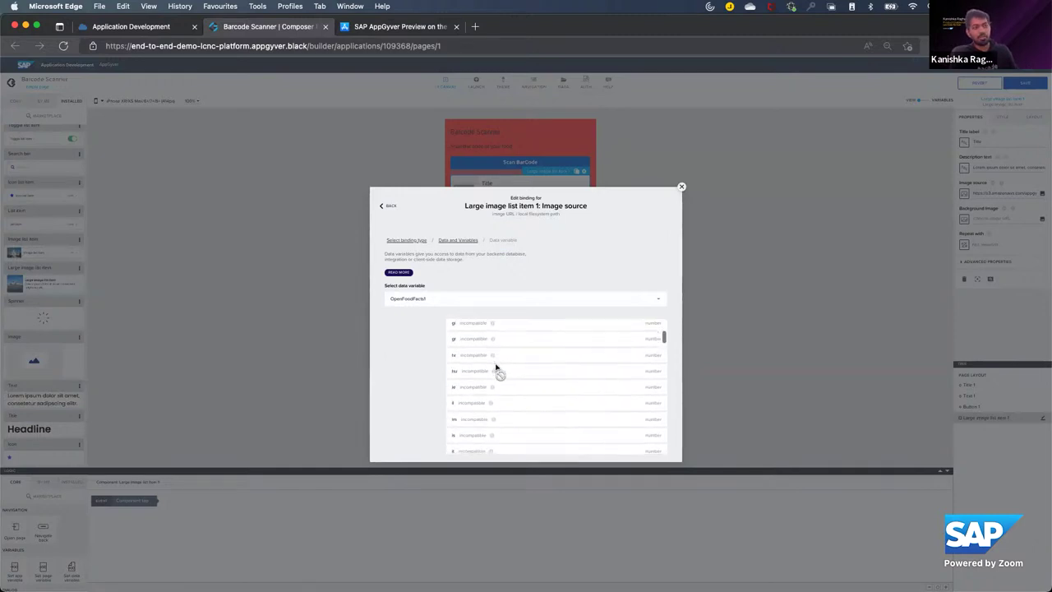
pyautogui.scroll(-3, 496, 366)
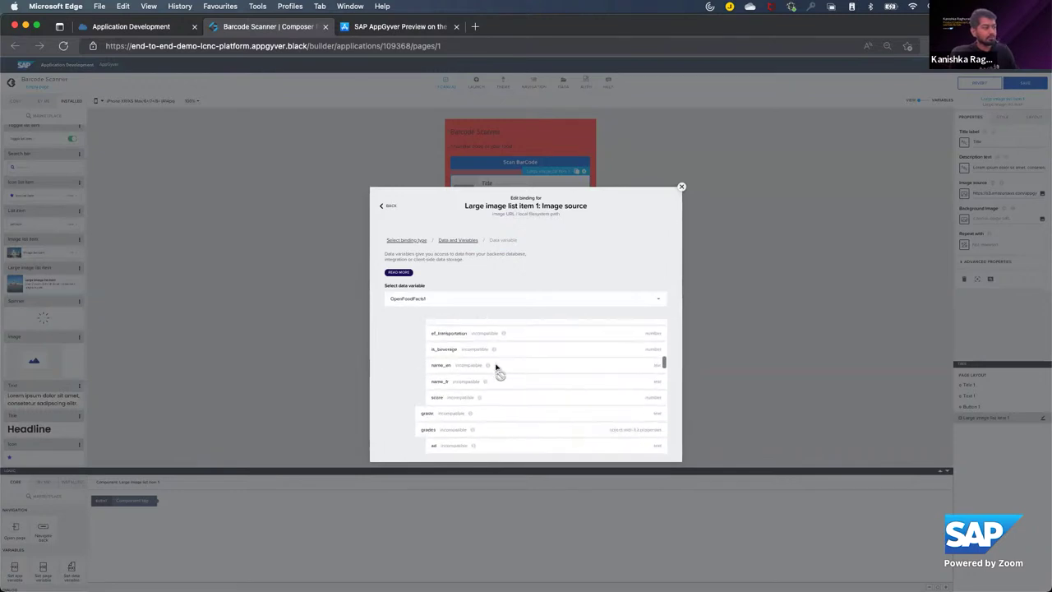
pyautogui.scroll(-5, 495, 367)
pyautogui.scroll(-3, 497, 367)
pyautogui.scroll(-5, 496, 366)
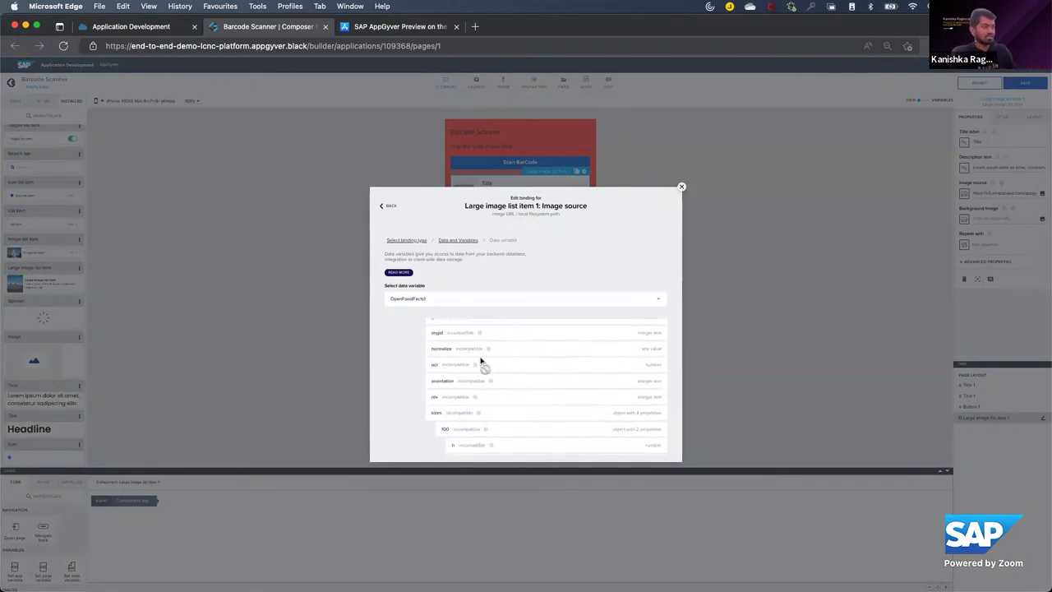
pyautogui.scroll(-2, 445, 336)
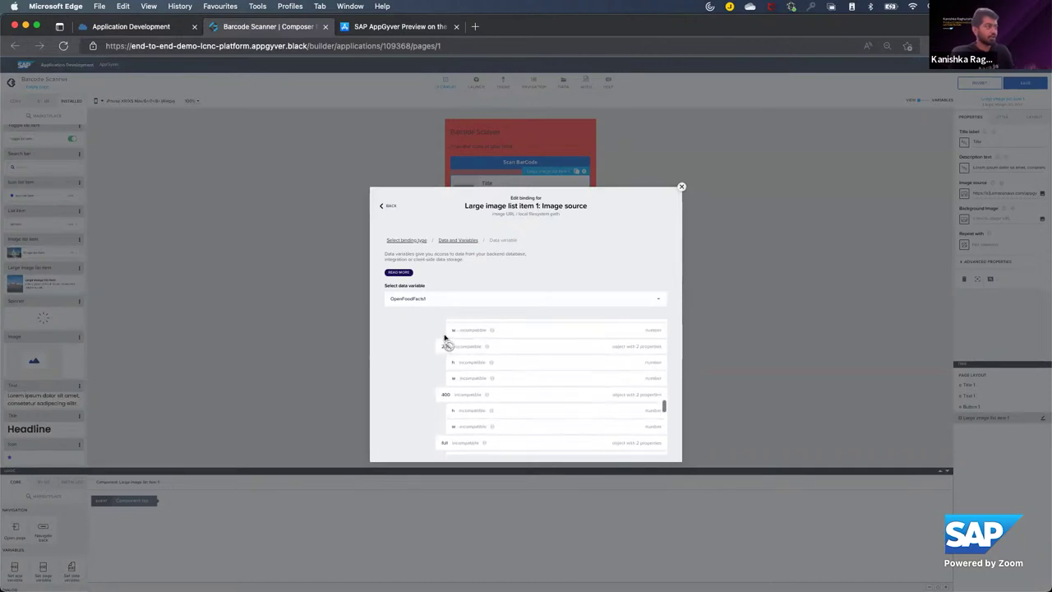
pyautogui.click(389, 206)
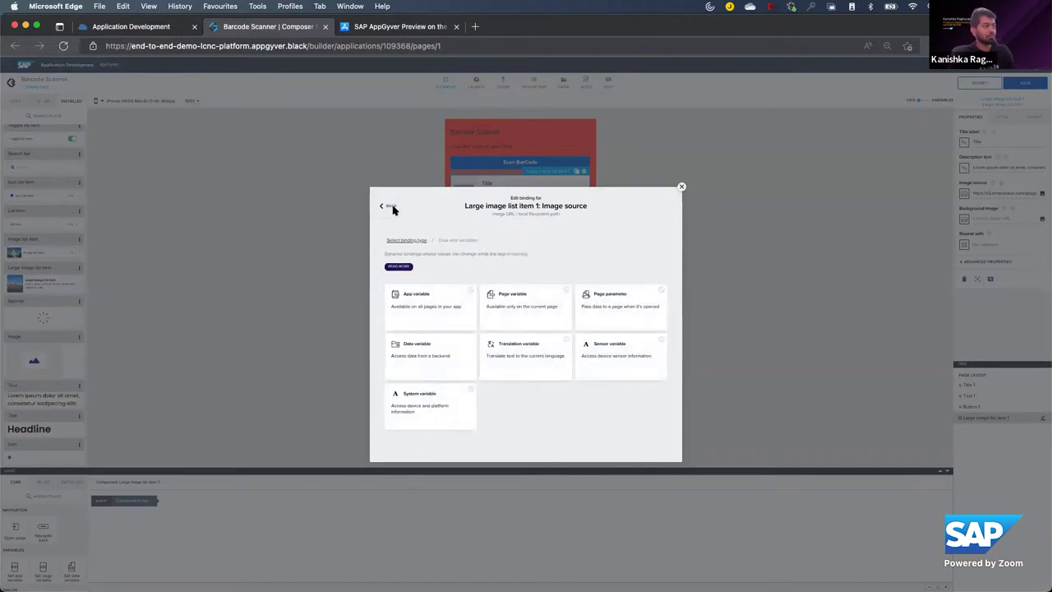
pyautogui.click(392, 208)
# Step: Choose a formula binding for the Image source and clear the placeholder image URL from the formula
pyautogui.click(606, 290)
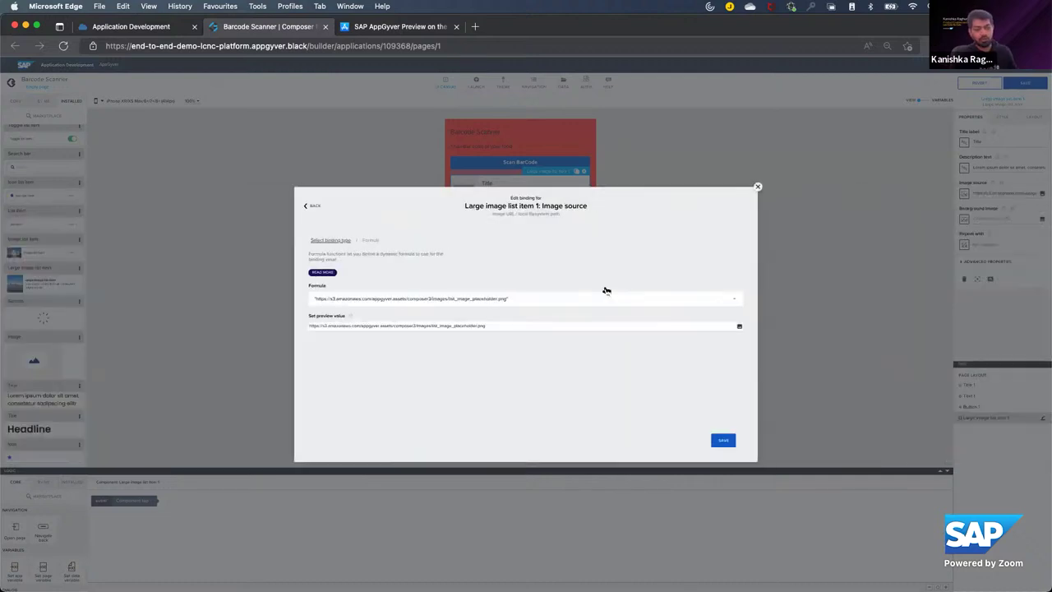
pyautogui.click(590, 296)
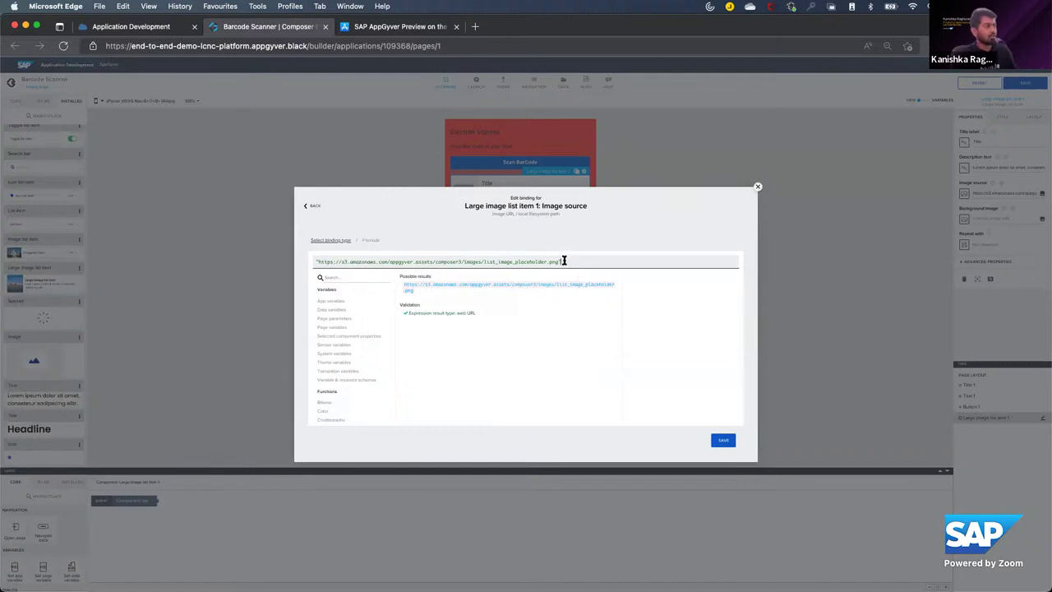
pyautogui.press('super+a')
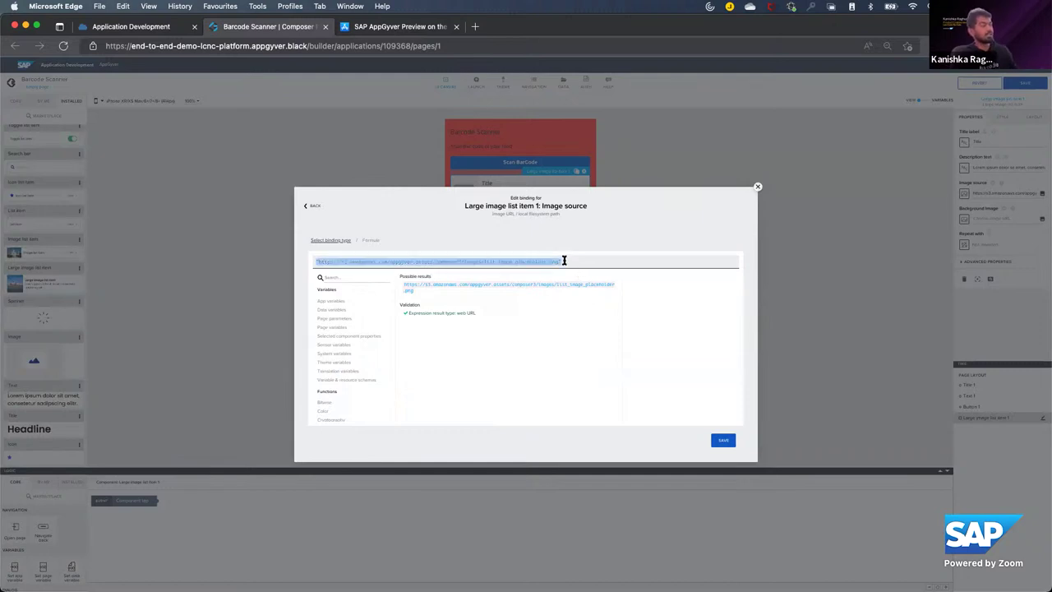
pyautogui.press('BackSpace')
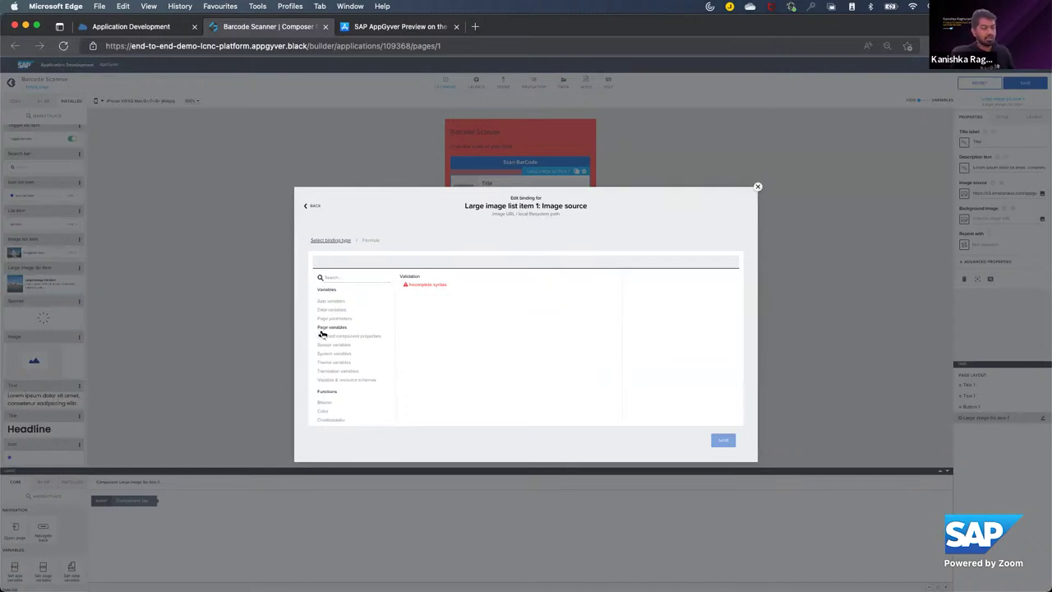
# Step: Look through the formula editor's function and variable categories, including Engineering, Financial, Data variables and Page variables
pyautogui.scroll(-3, 322, 334)
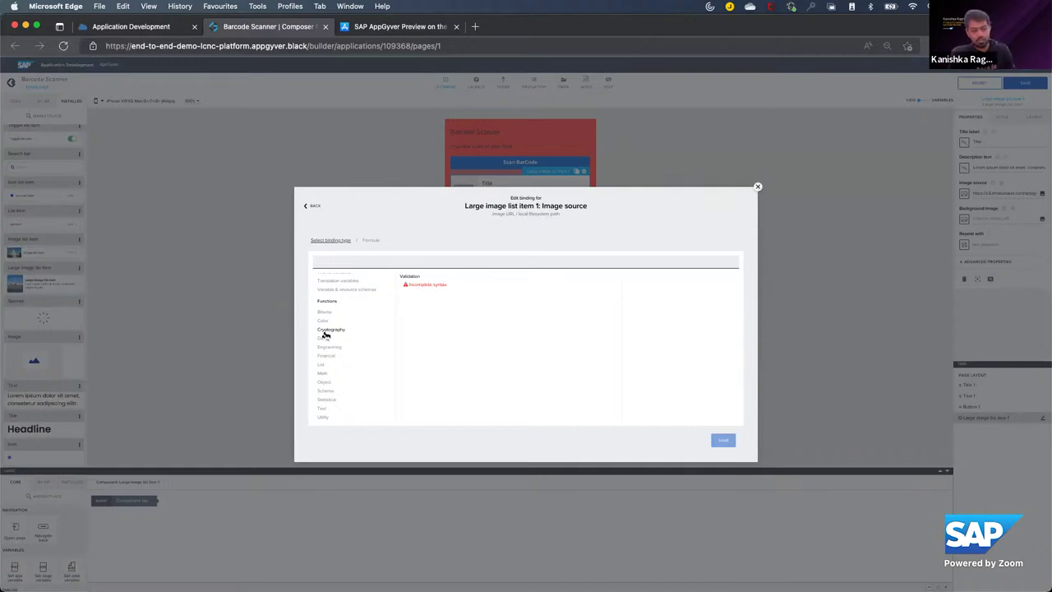
pyautogui.scroll(1, 337, 349)
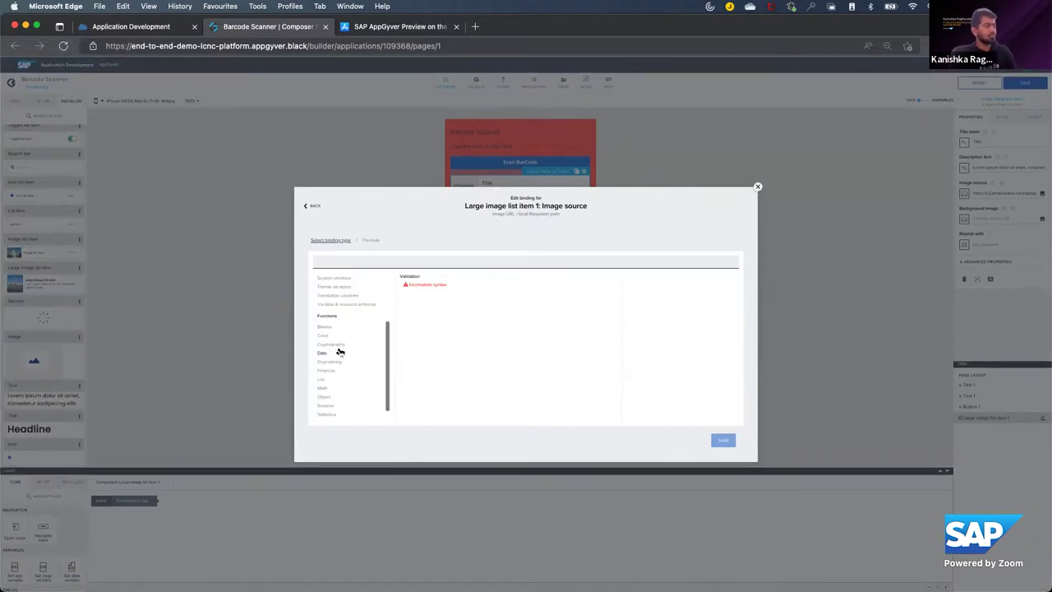
pyautogui.click(333, 361)
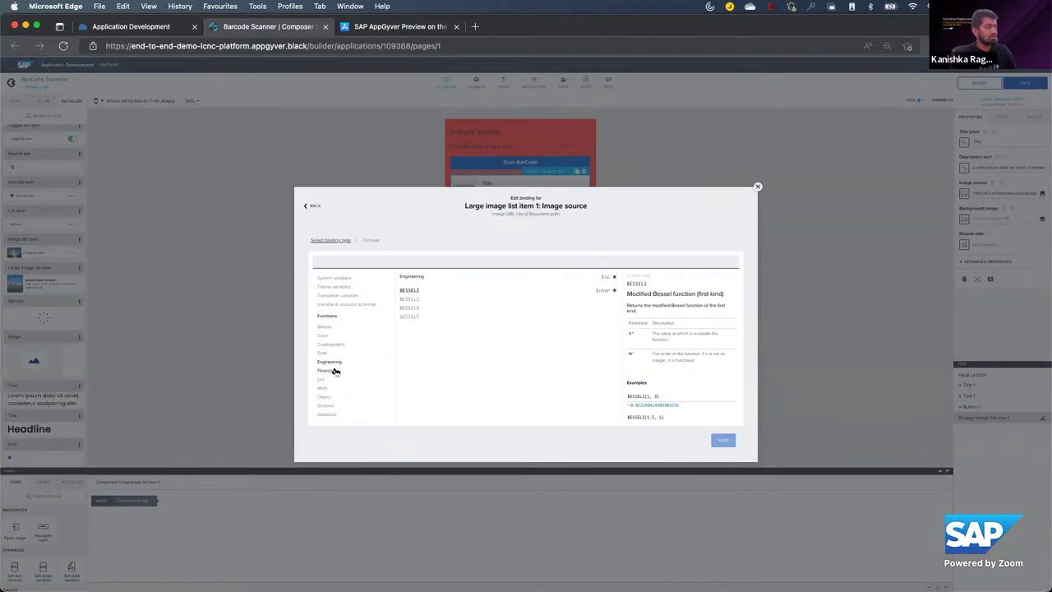
pyautogui.click(335, 370)
pyautogui.scroll(-2, 403, 365)
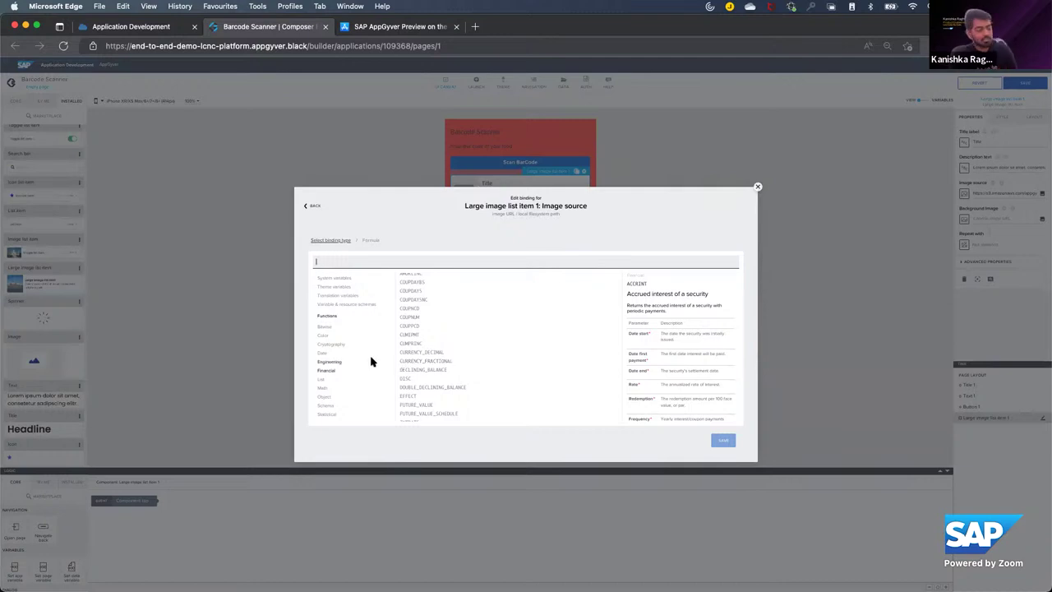
pyautogui.scroll(3, 370, 361)
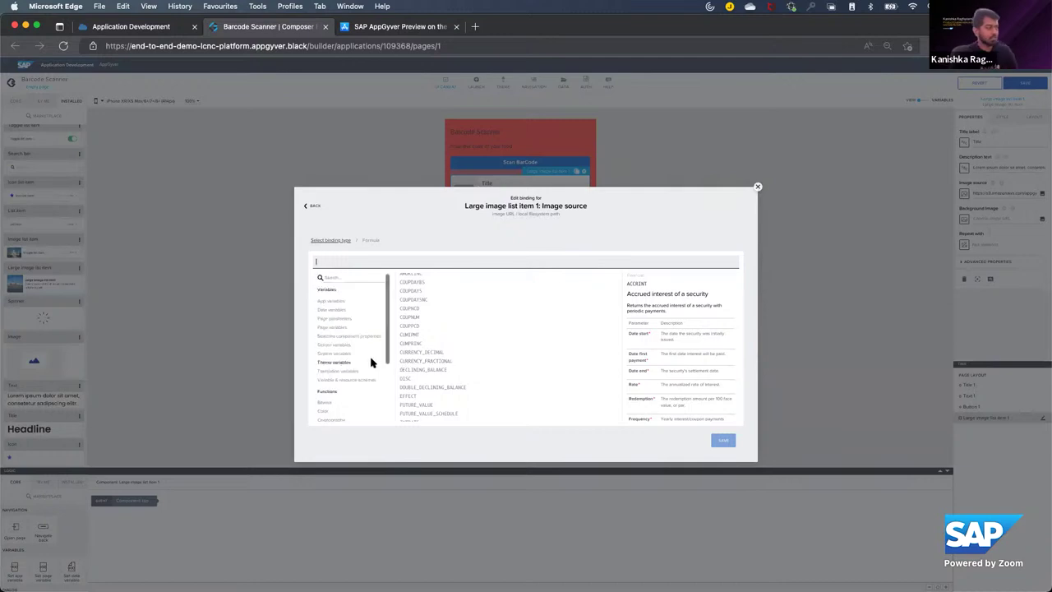
pyautogui.click(333, 310)
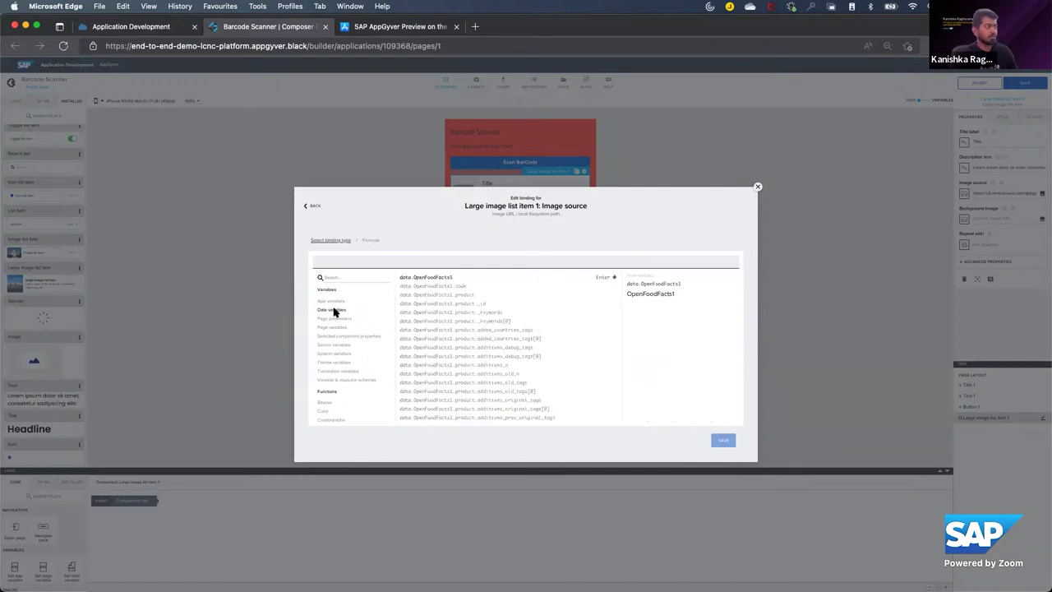
pyautogui.click(333, 303)
pyautogui.click(332, 327)
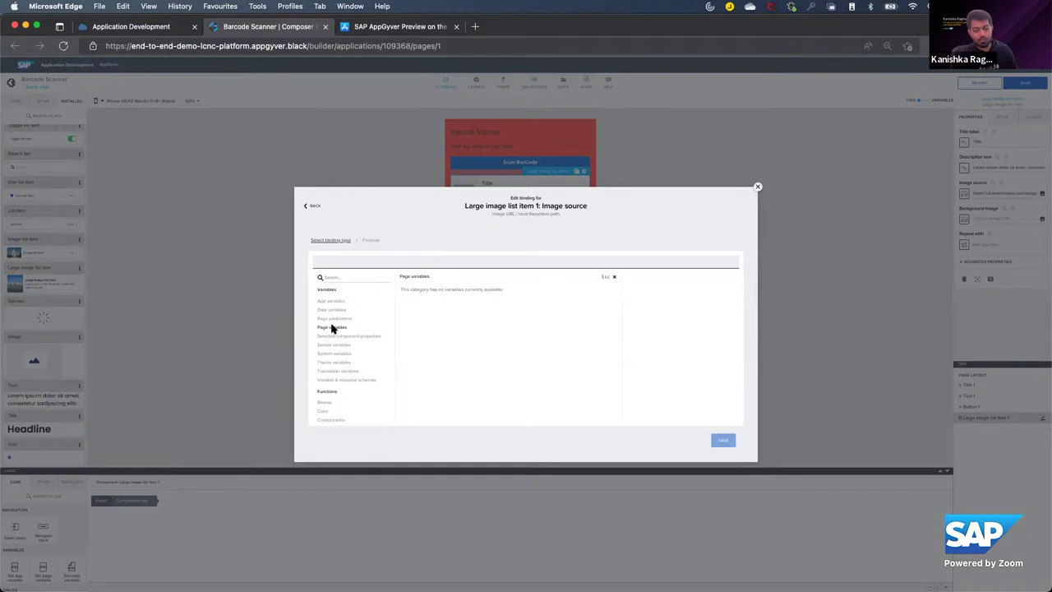
# Step: Set the Image source formula to data.OpenFoodFacts1.product.image_url and save the binding
pyautogui.click(333, 311)
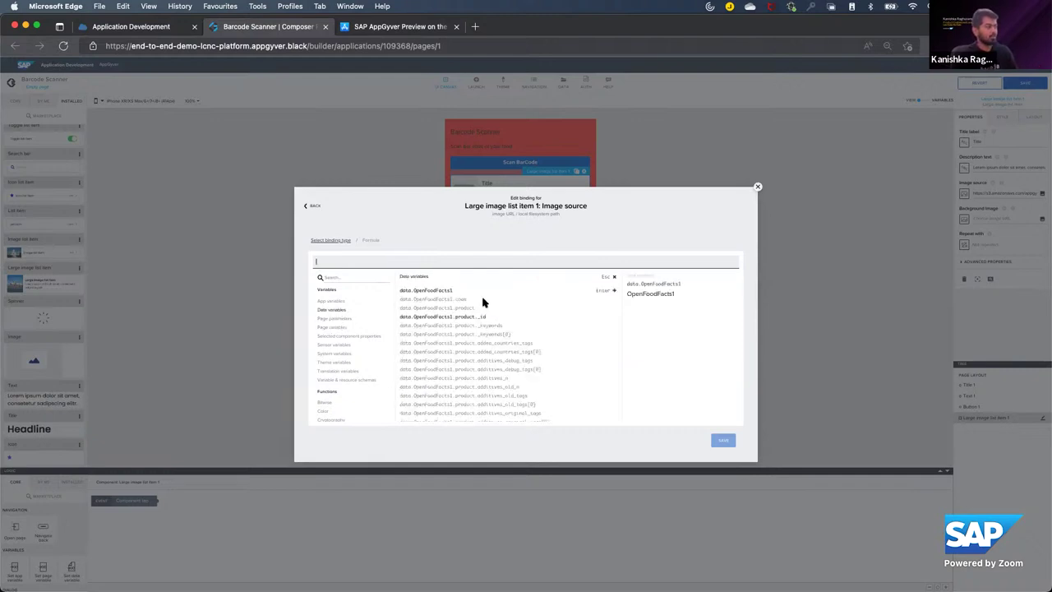
pyautogui.click(603, 288)
pyautogui.write('.OpenFoodFacts1.')
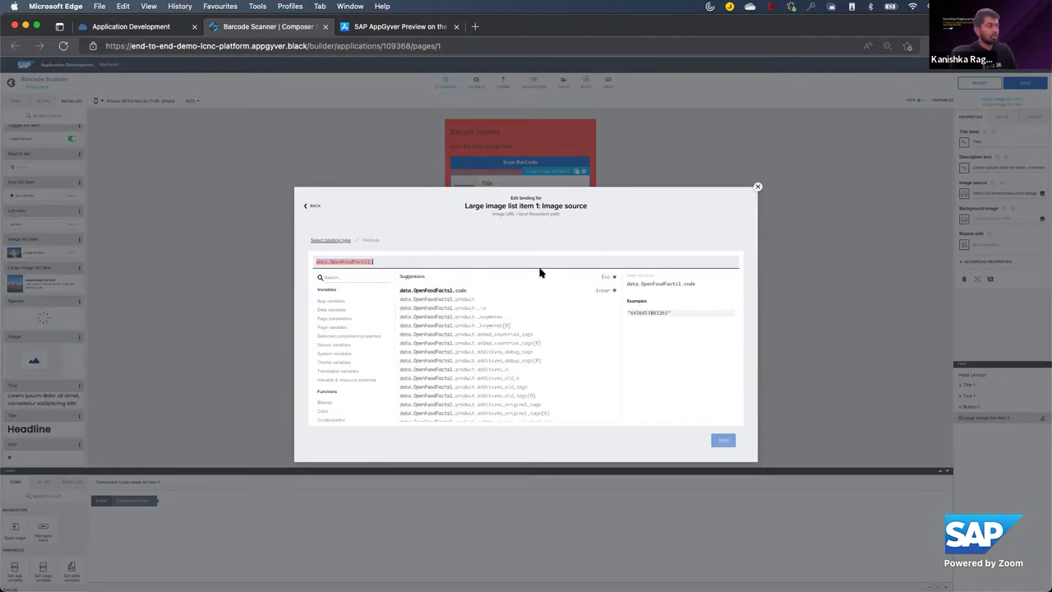
pyautogui.press('Down')
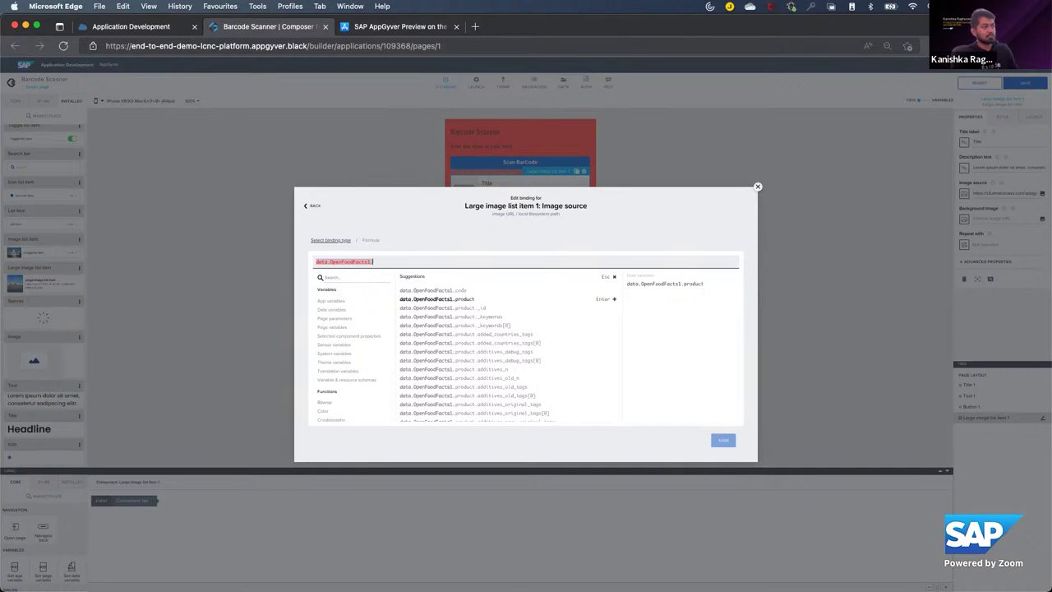
pyautogui.press('Return')
pyautogui.write('.im')
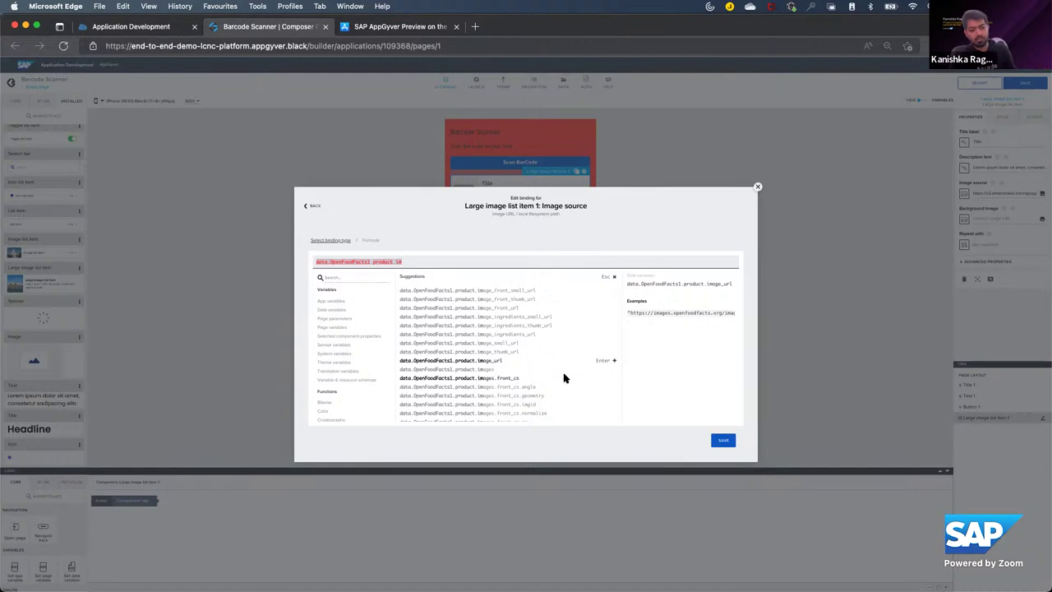
pyautogui.click(718, 436)
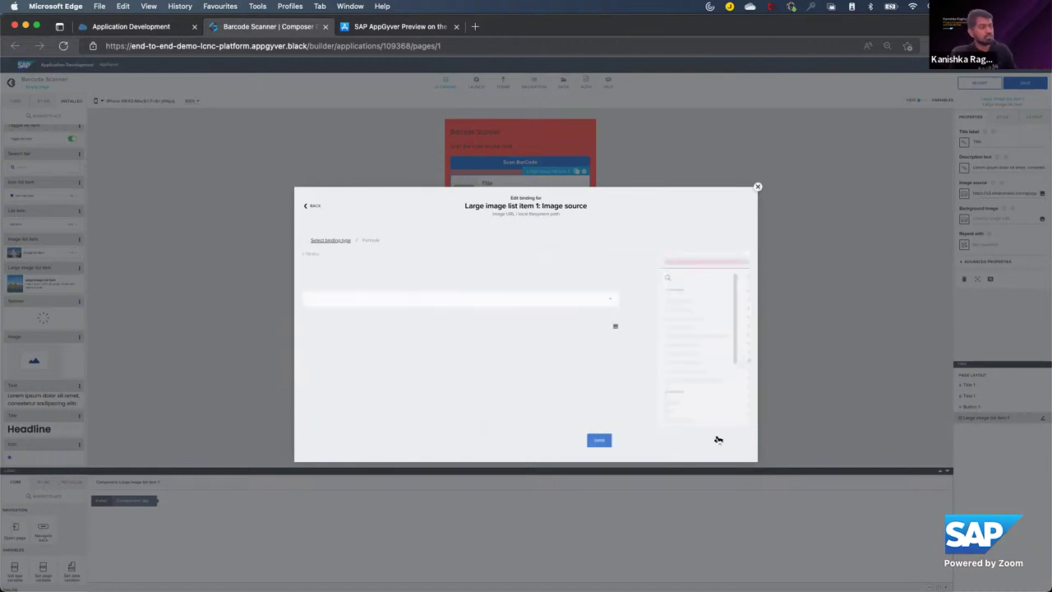
pyautogui.click(724, 443)
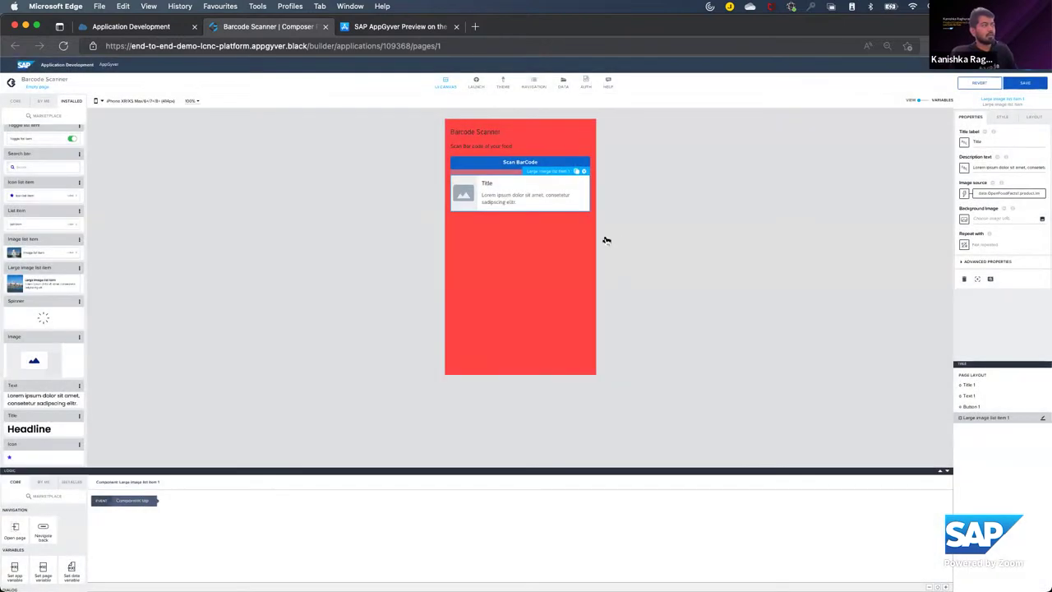
# Step: Choose a formula binding for the list item's Title label and clear the placeholder text from the formula
pyautogui.click(986, 142)
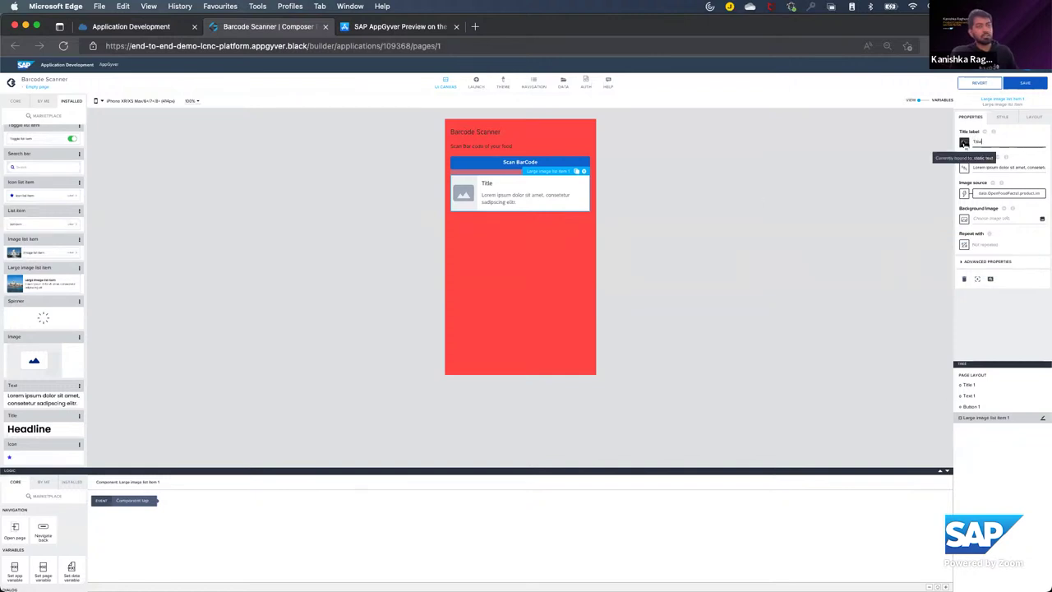
pyautogui.click(964, 142)
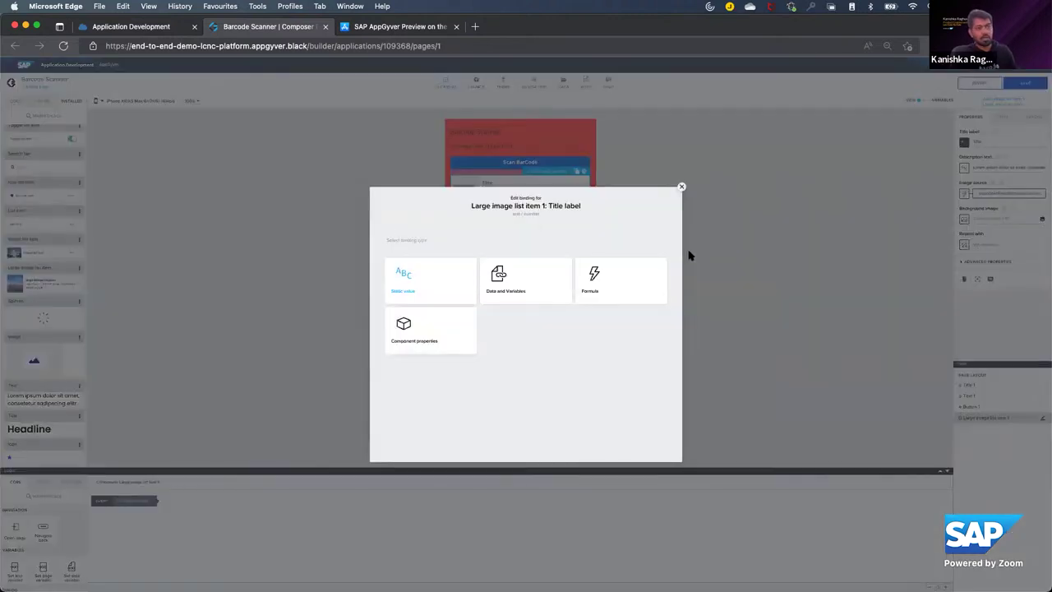
pyautogui.click(623, 271)
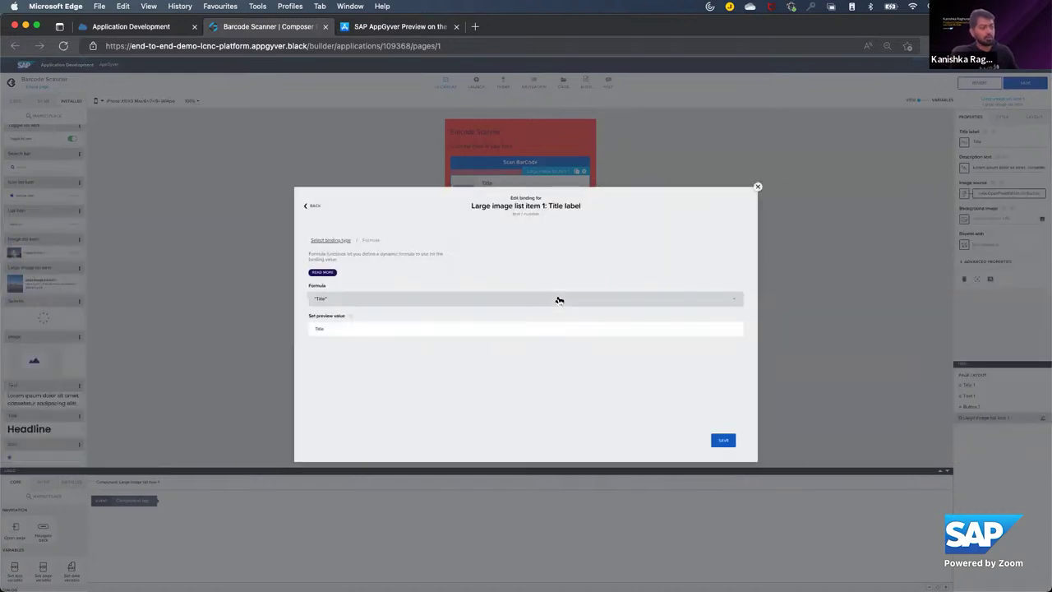
pyautogui.click(556, 298)
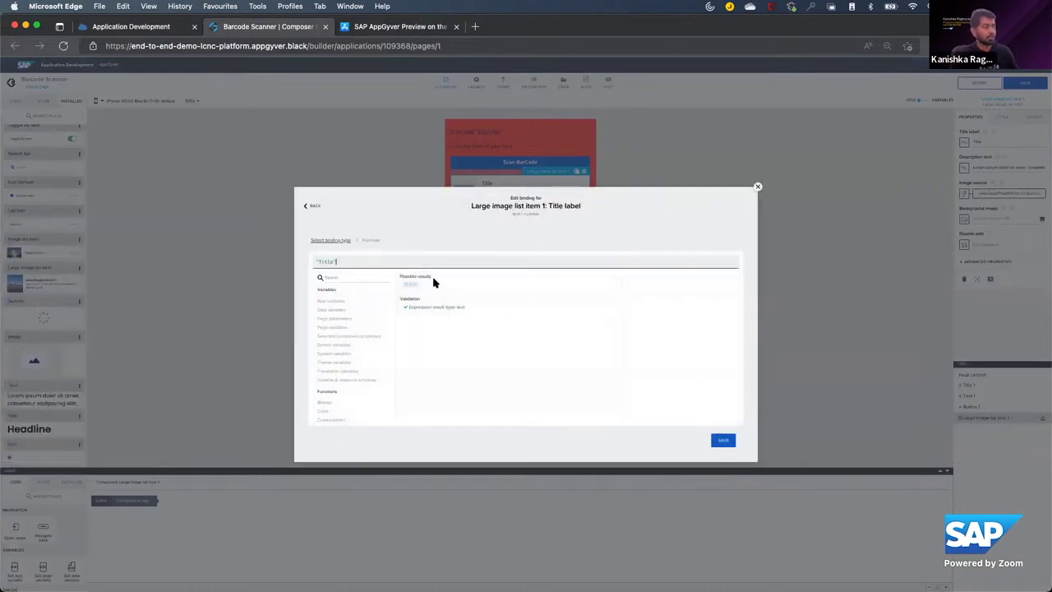
pyautogui.click(337, 312)
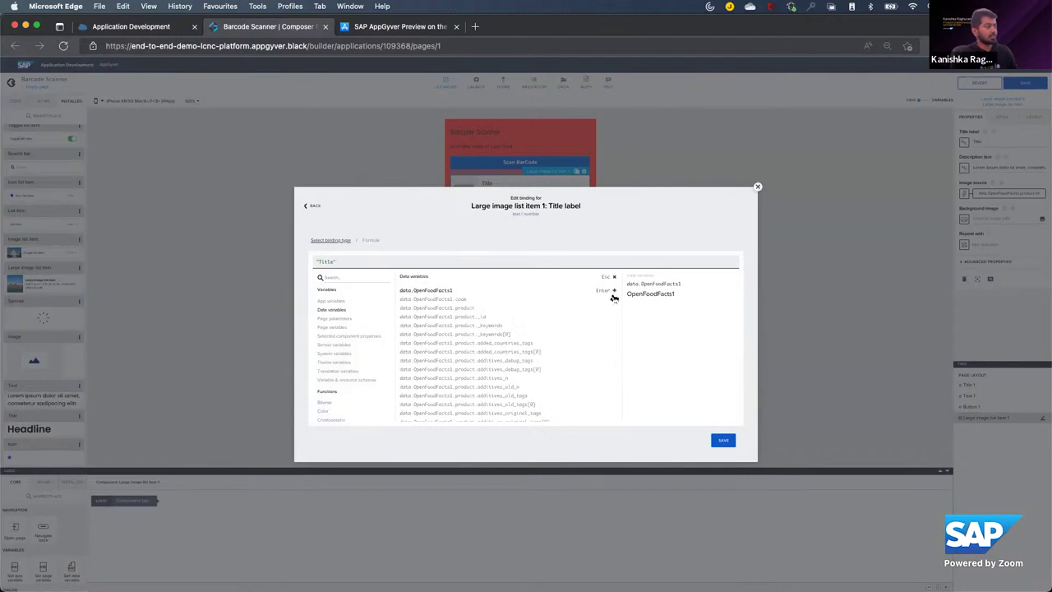
pyautogui.tripleClick(278, 260)
pyautogui.press('BackSpace')
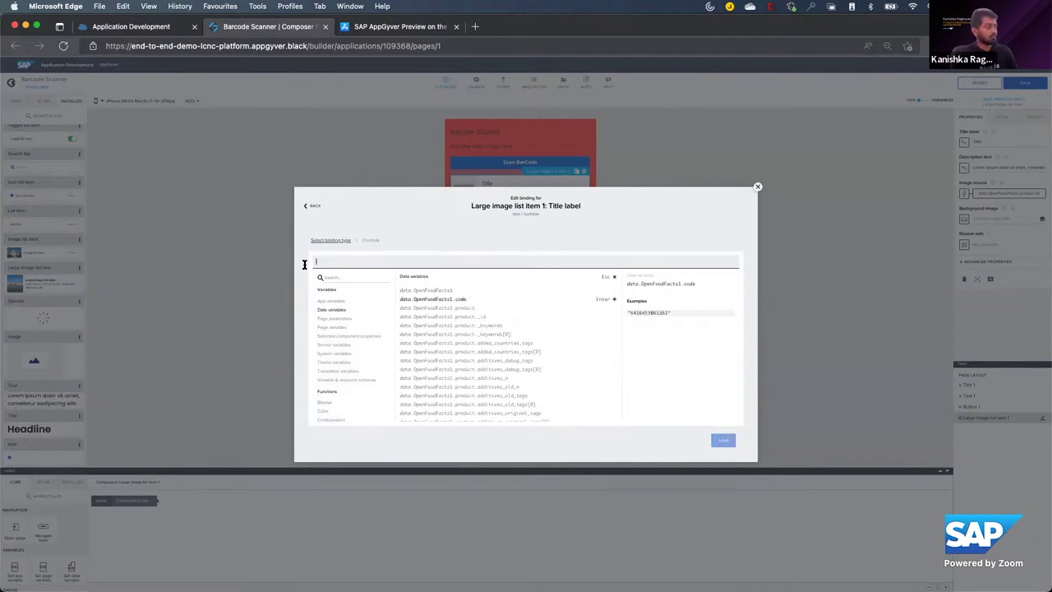
# Step: Set the Title label formula to data.OpenFoodFacts1.product.product_name and save the binding
pyautogui.click(598, 309)
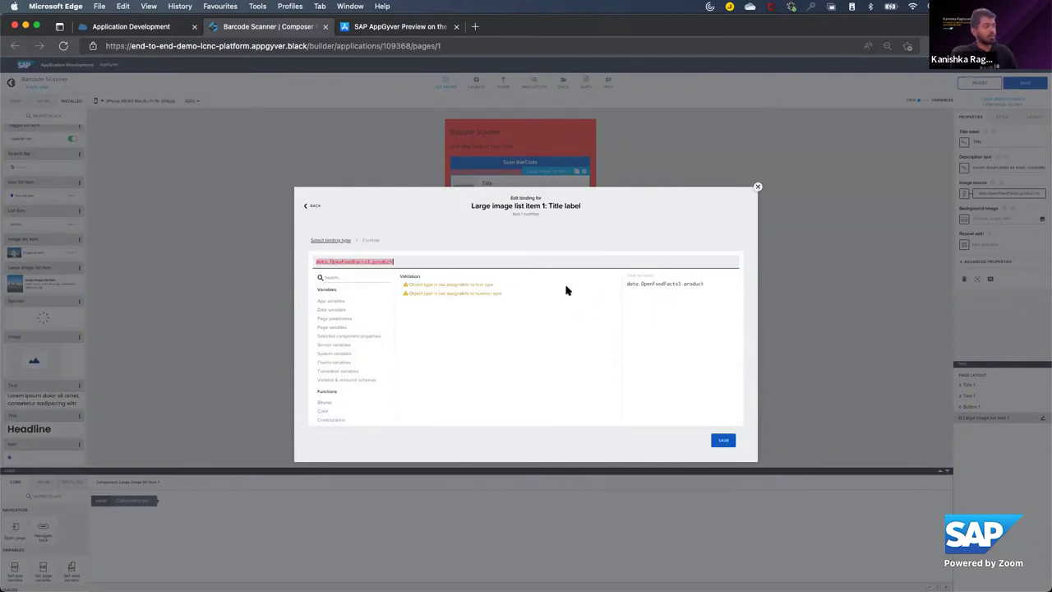
pyautogui.write('.nam')
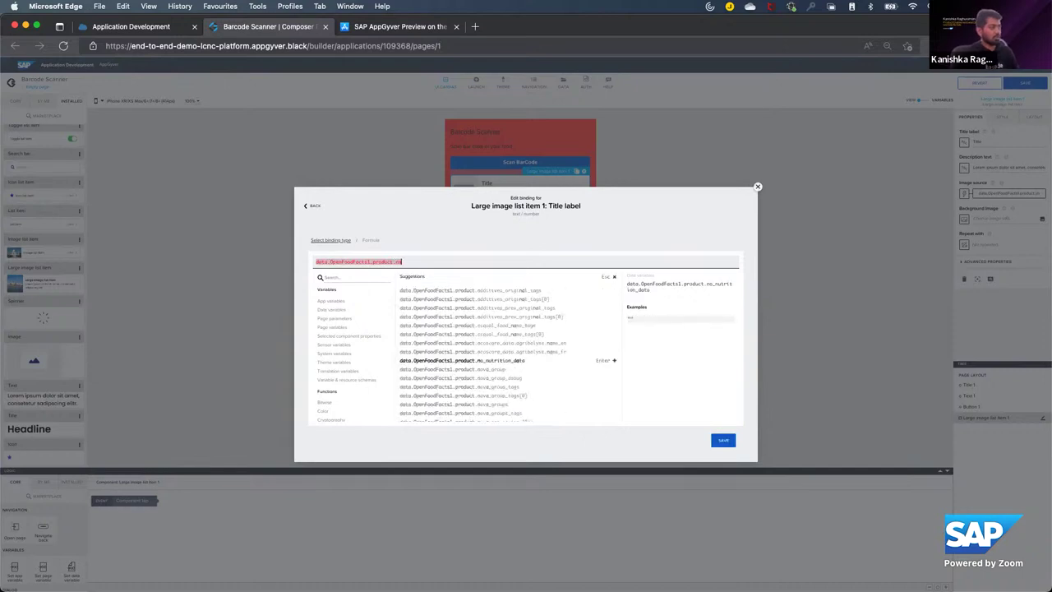
pyautogui.press('BackSpace')
pyautogui.press('BackSpace')
pyautogui.press('BackSpace')
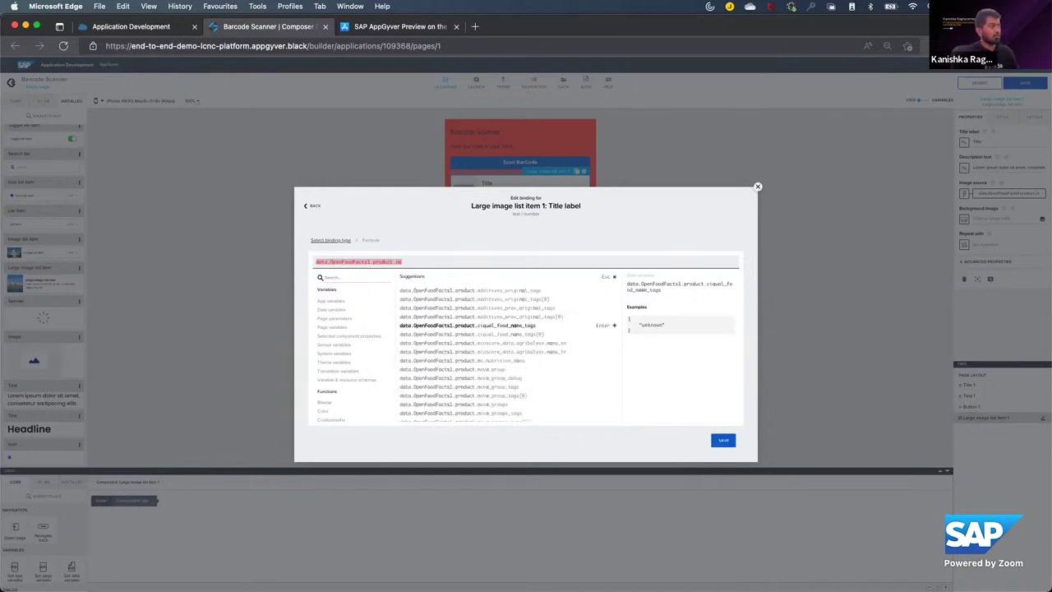
pyautogui.write('pr')
pyautogui.press('Return')
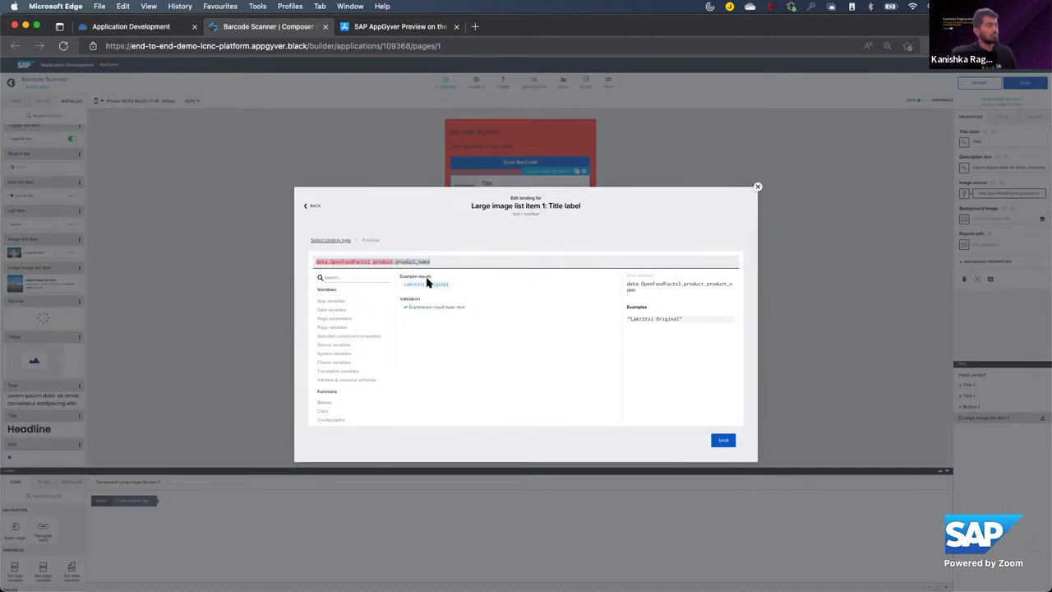
pyautogui.scroll(10, 425, 281)
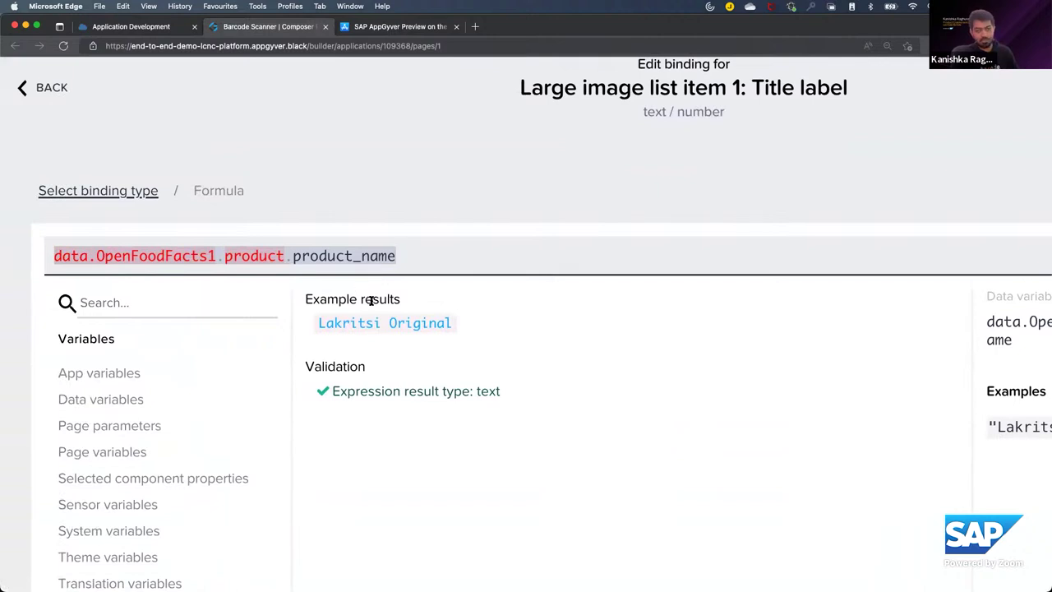
pyautogui.scroll(-10, 370, 301)
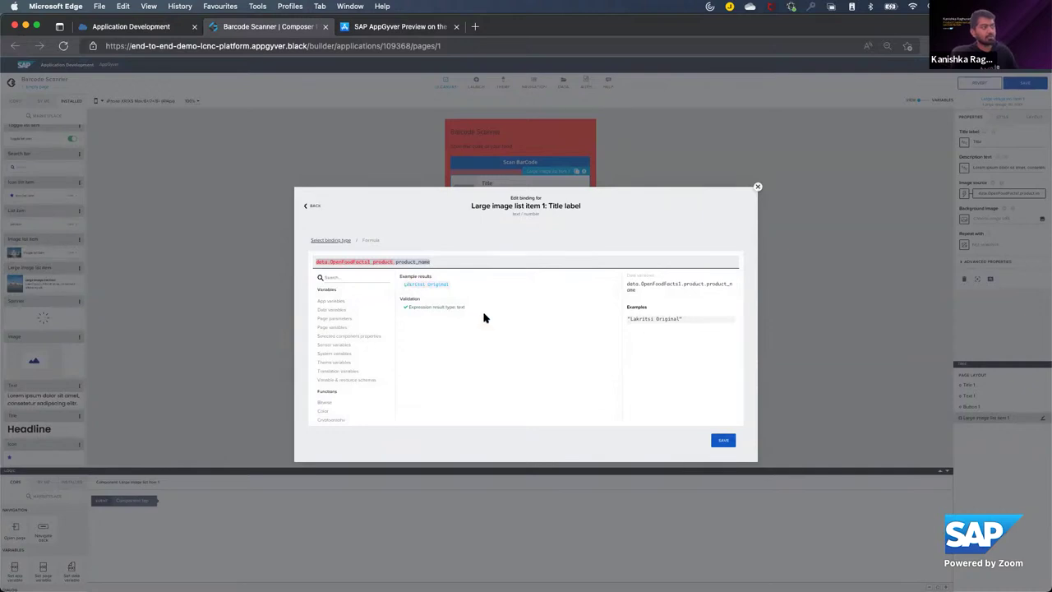
pyautogui.click(726, 440)
pyautogui.click(725, 440)
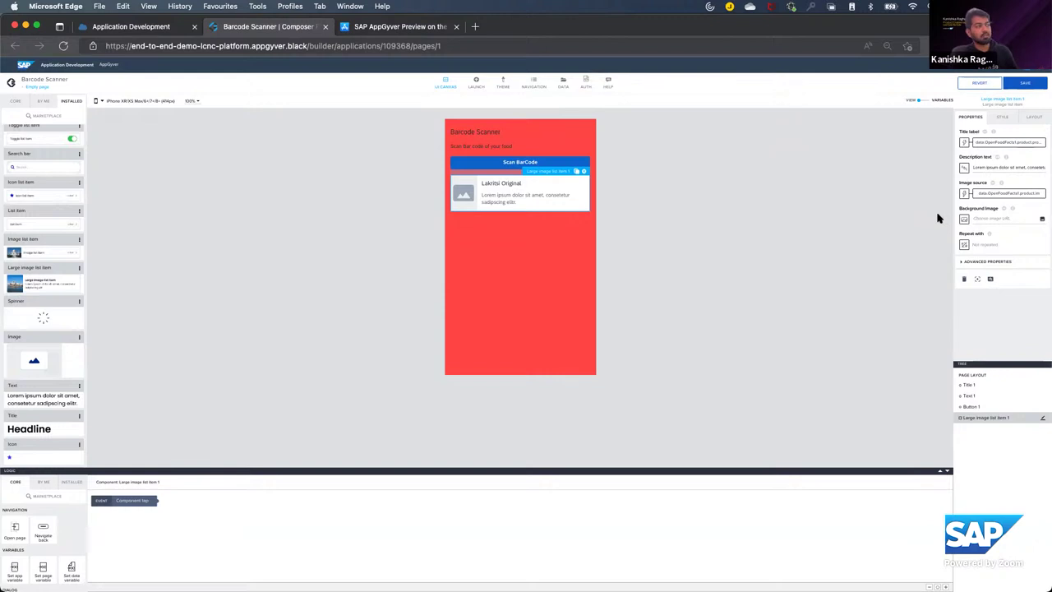
# Step: Choose a formula binding for the list item's Description text, clear the placeholder formula and list the data variables
pyautogui.click(964, 170)
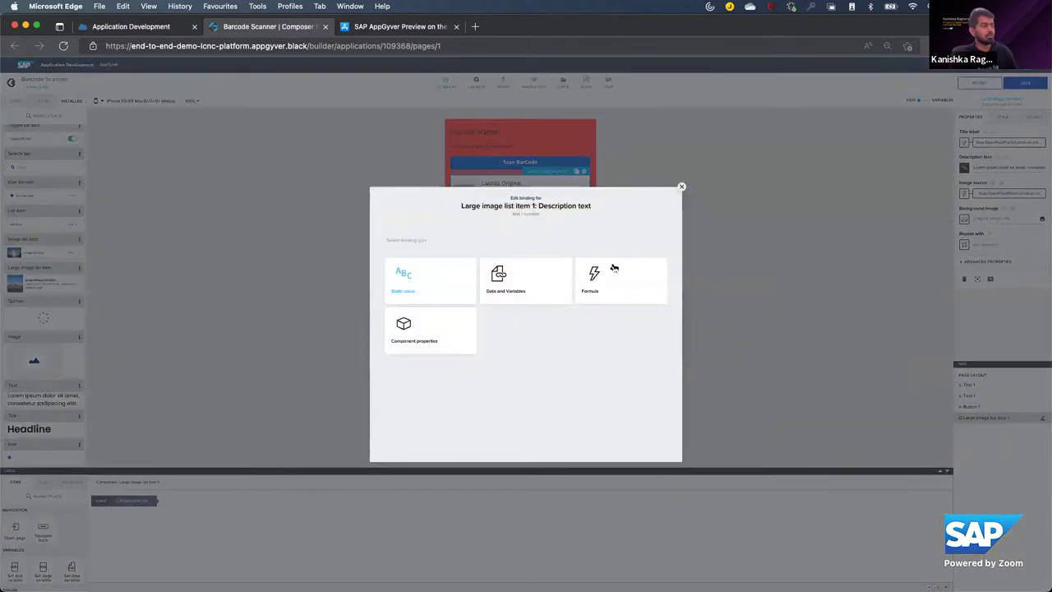
pyautogui.click(524, 290)
pyautogui.click(386, 205)
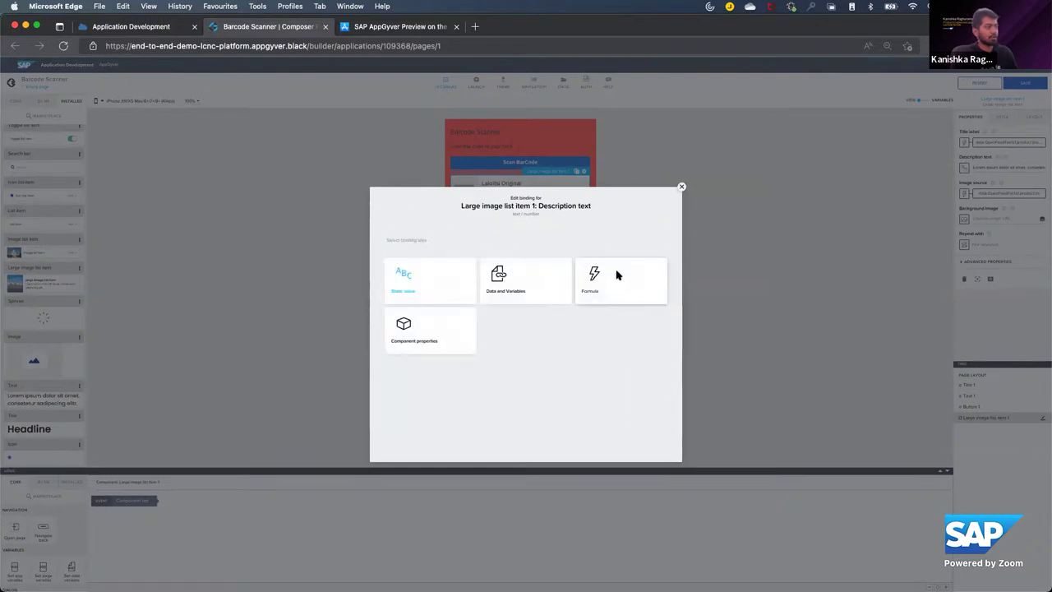
pyautogui.click(618, 276)
pyautogui.click(499, 299)
pyautogui.hotkey('ctrl', 'a')
pyautogui.press('BackSpace')
pyautogui.click(342, 311)
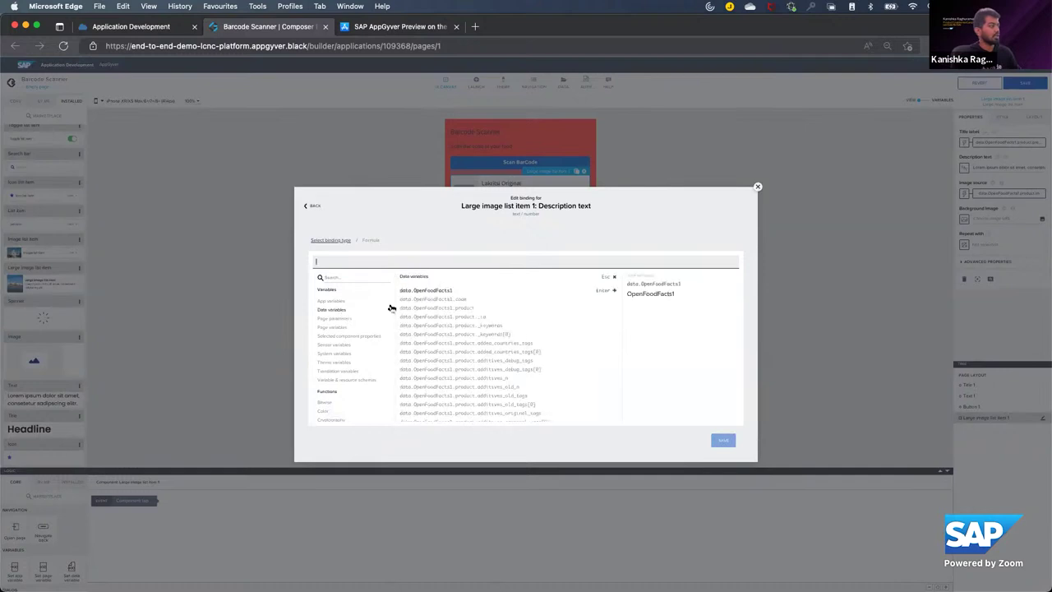
# Step: Set the Description text formula to data.OpenFoodFacts1.product.nutrient_levels.sugars and save the binding
pyautogui.click(597, 310)
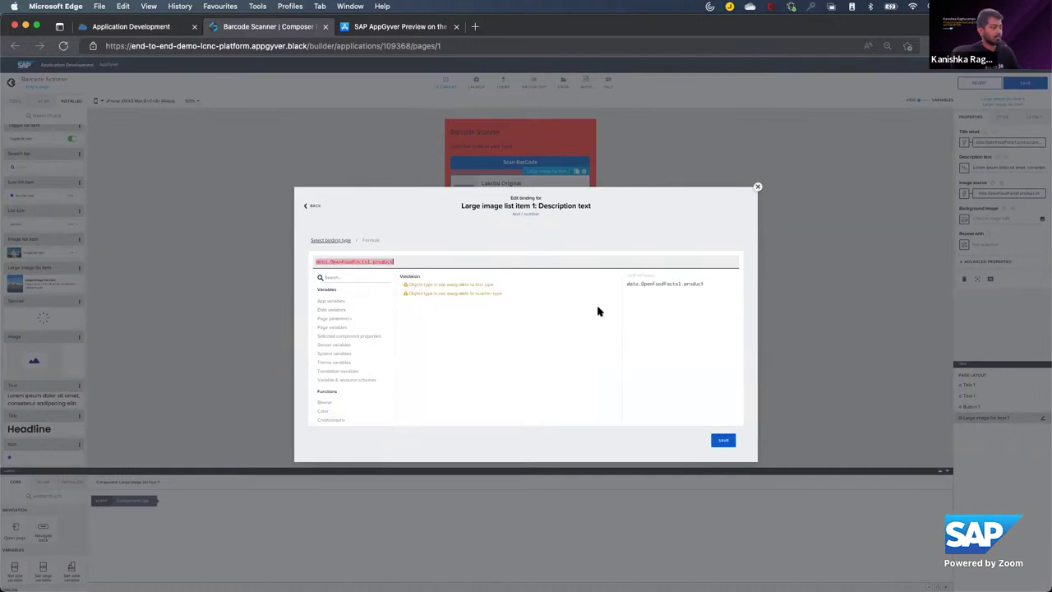
pyautogui.write('.nu')
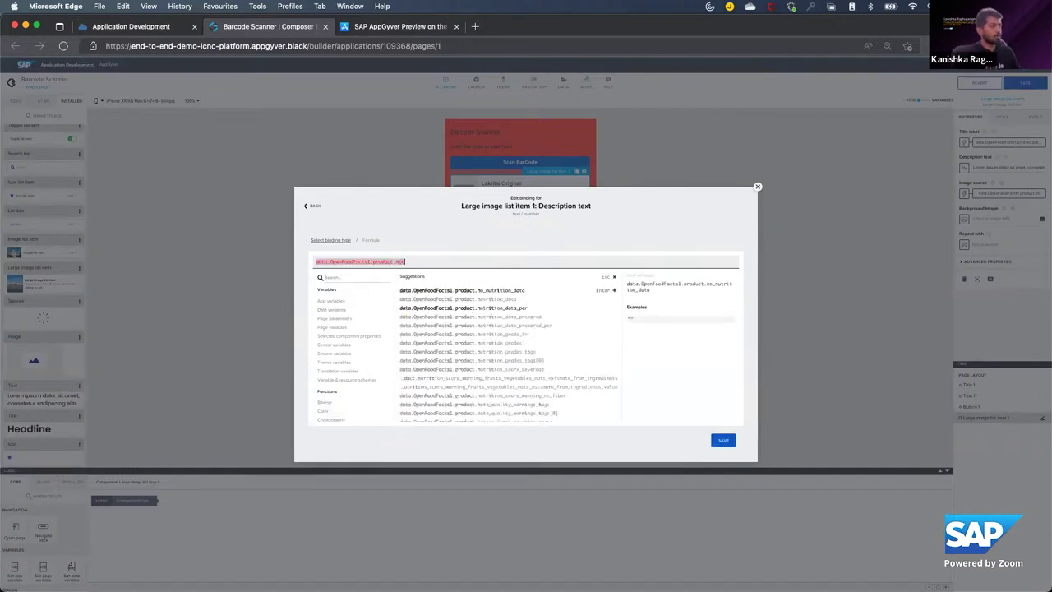
pyautogui.write('t')
pyautogui.press('BackSpace')
pyautogui.press('BackSpace')
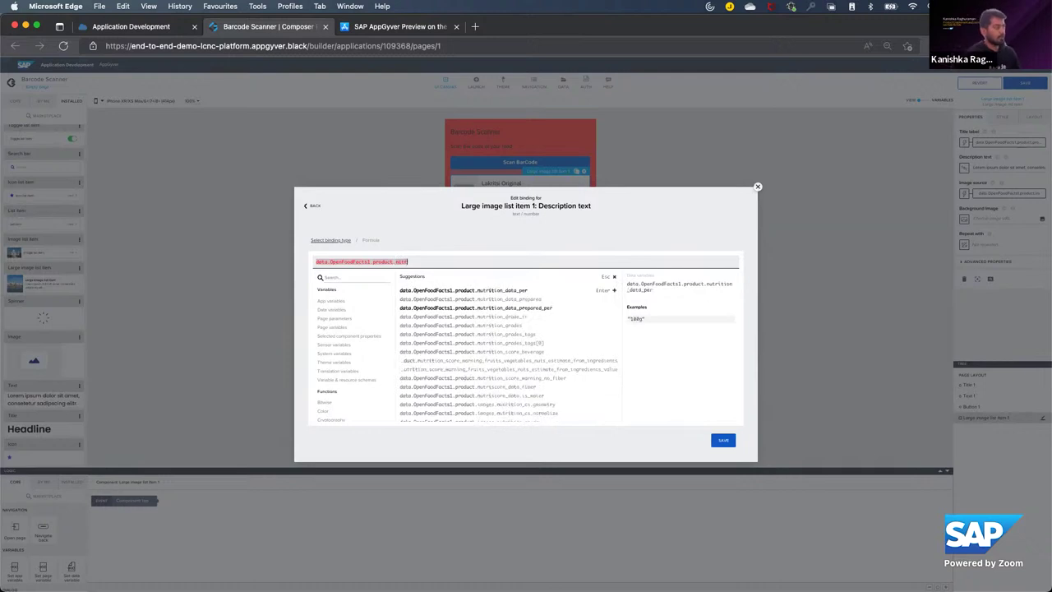
pyautogui.write('ut')
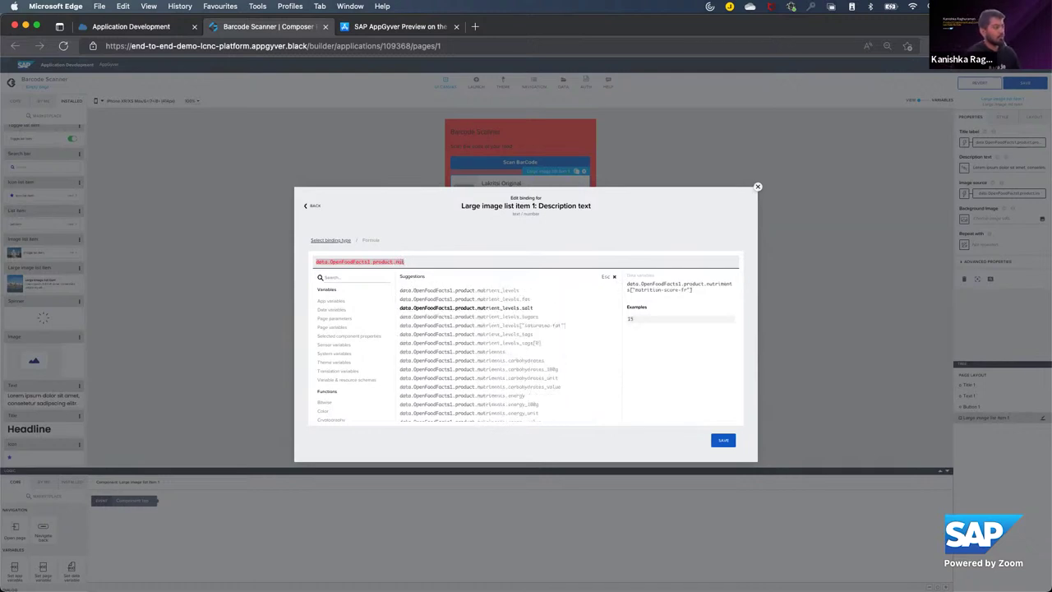
pyautogui.click(509, 317)
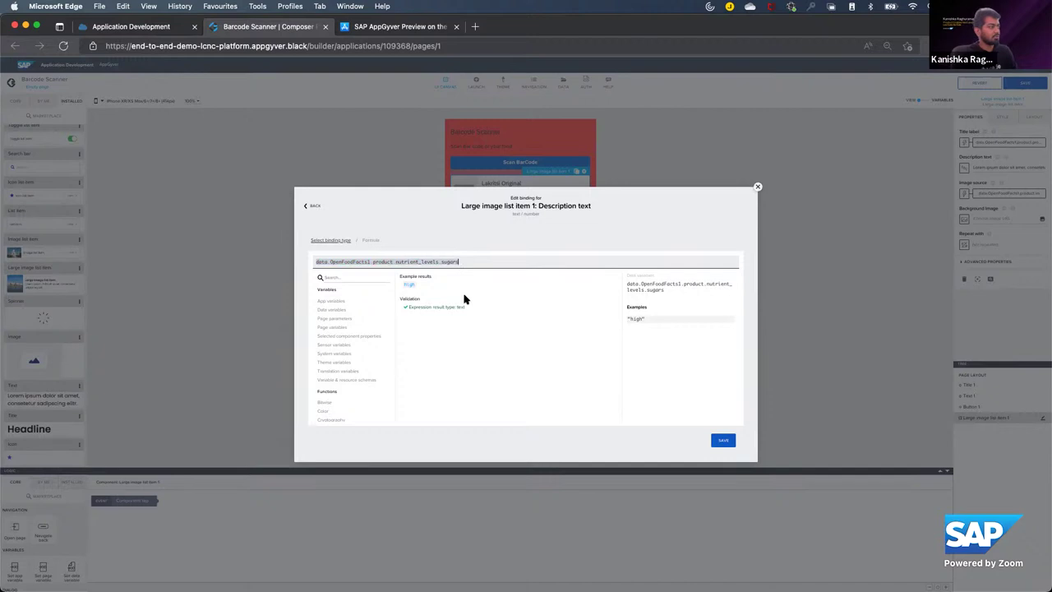
pyautogui.scroll(5, 439, 299)
pyautogui.hscroll(-2, 281, 285)
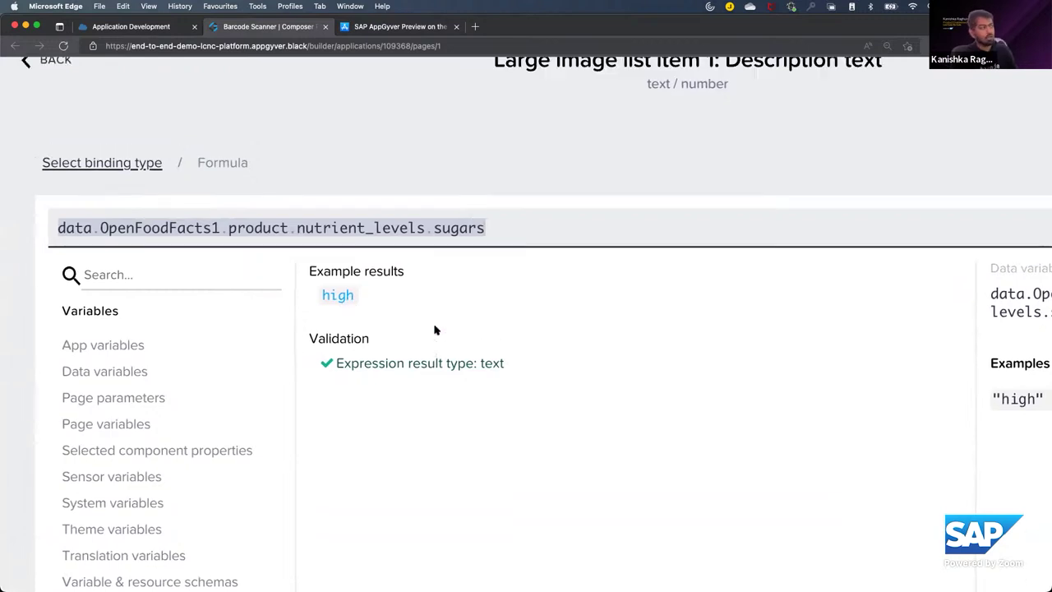
pyautogui.scroll(-5, 436, 329)
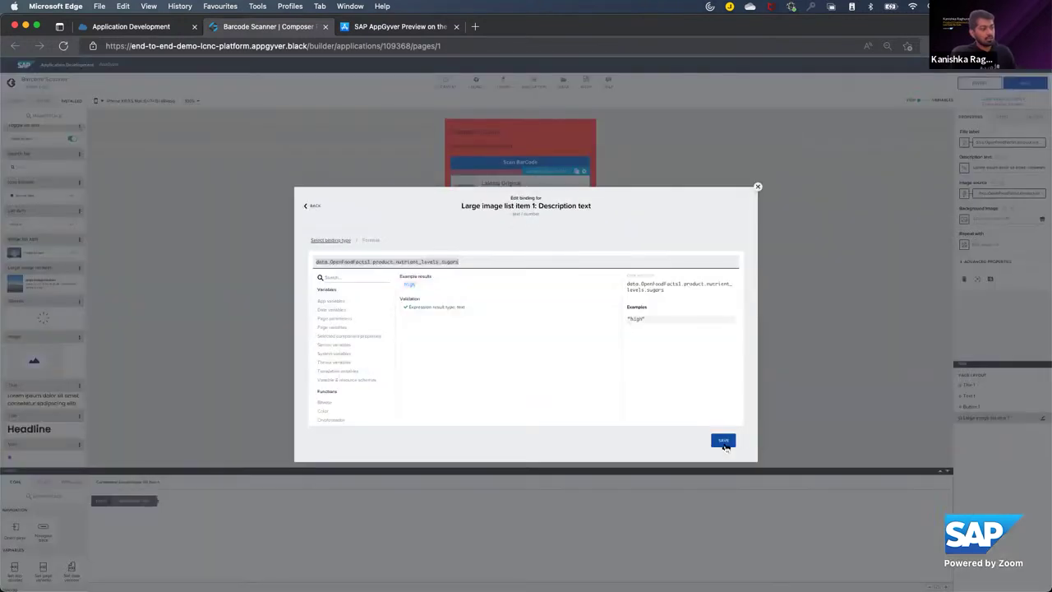
pyautogui.click(723, 442)
pyautogui.click(723, 439)
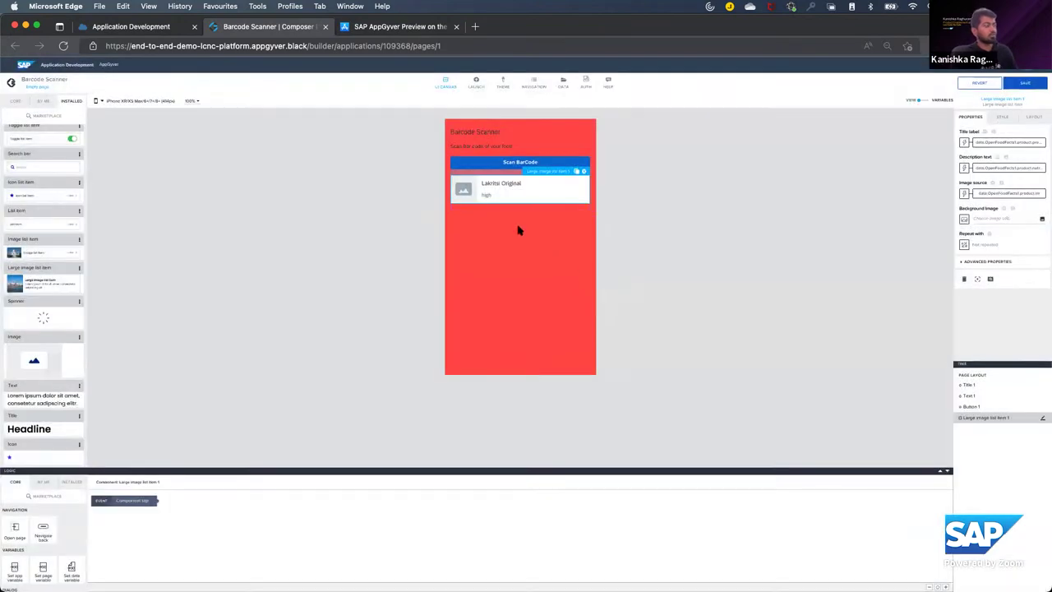
# Step: Reopen the list item's Description text formula and prefix the sugars value with "Sugar level"+
pyautogui.scroll(5, 503, 223)
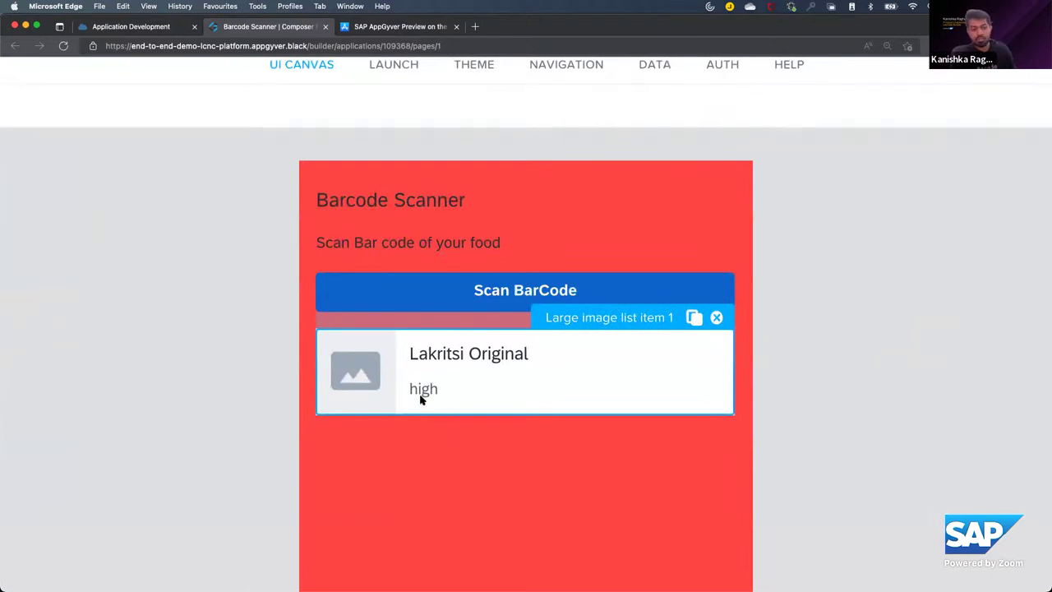
pyautogui.scroll(-5, 420, 399)
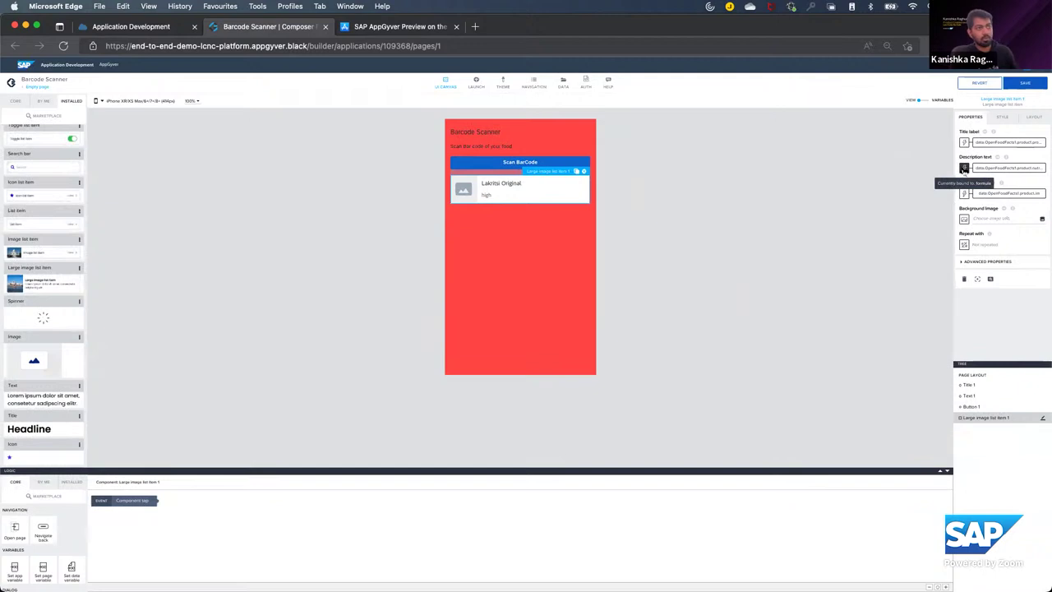
pyautogui.click(964, 169)
pyautogui.click(621, 280)
pyautogui.click(500, 297)
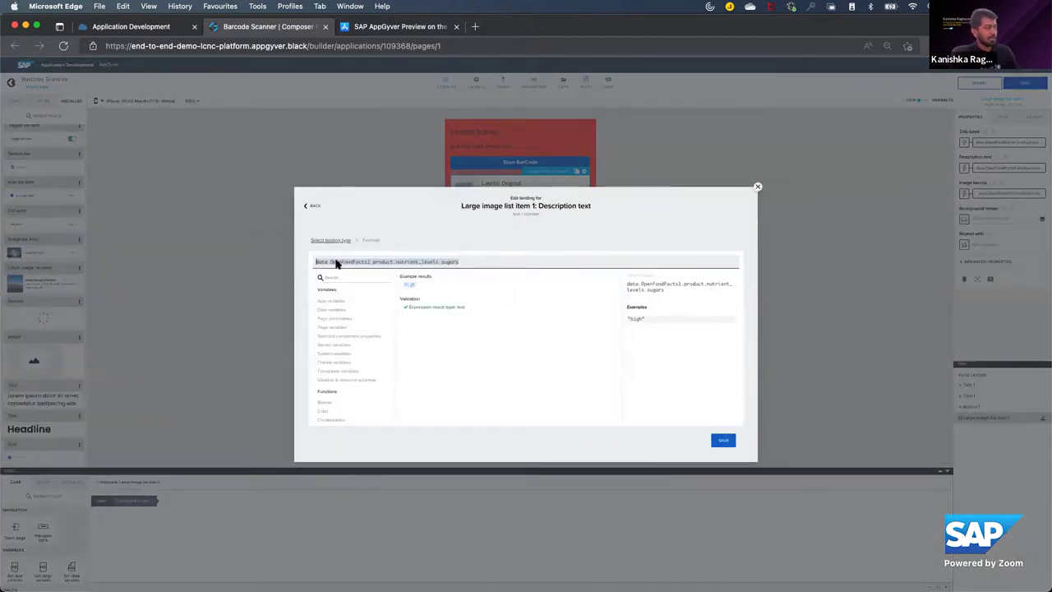
pyautogui.write('"')
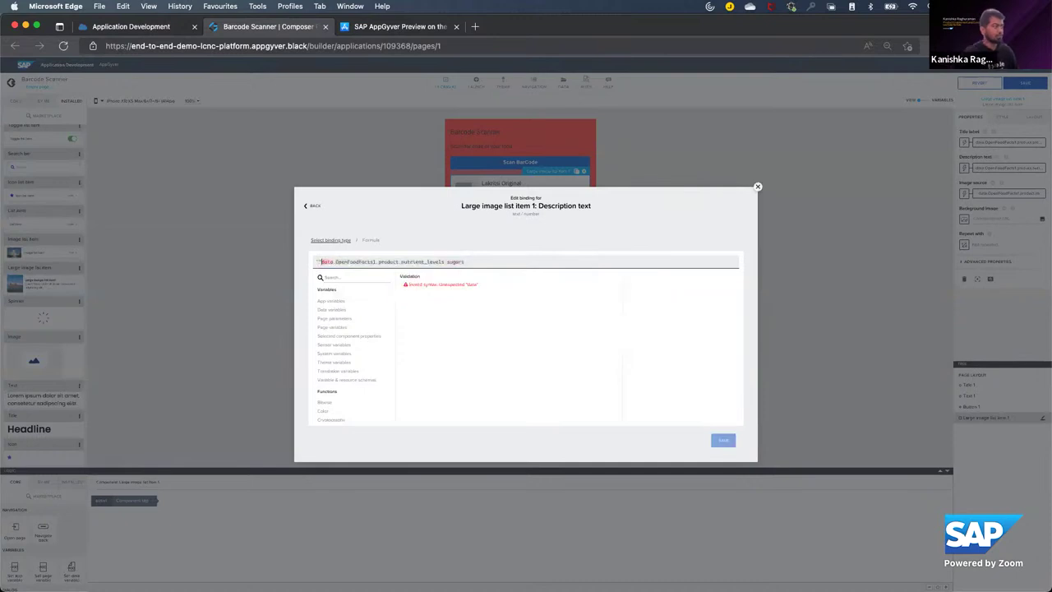
pyautogui.write('Sugar ')
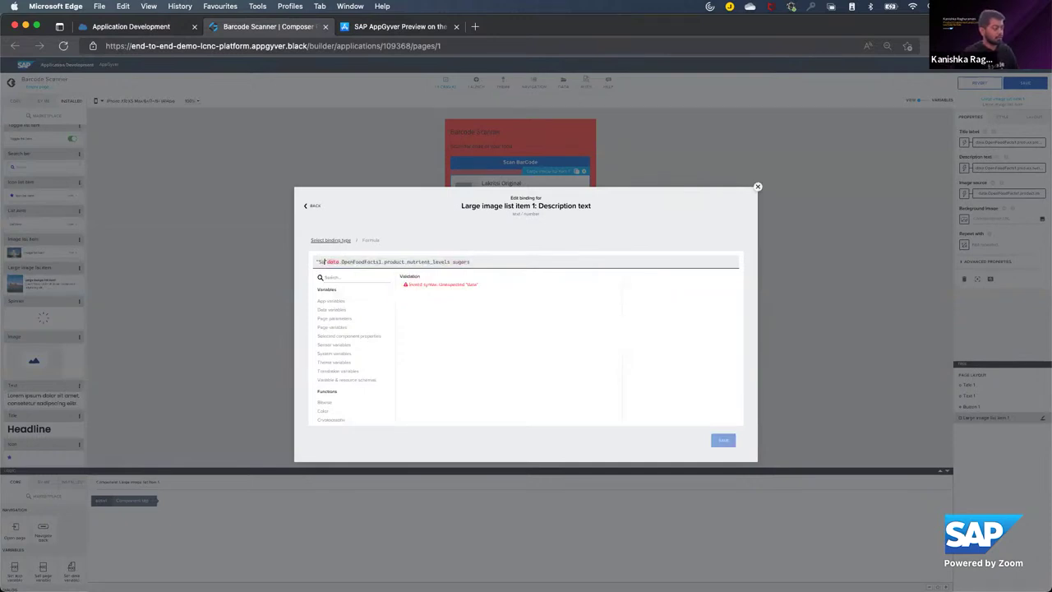
pyautogui.write('level')
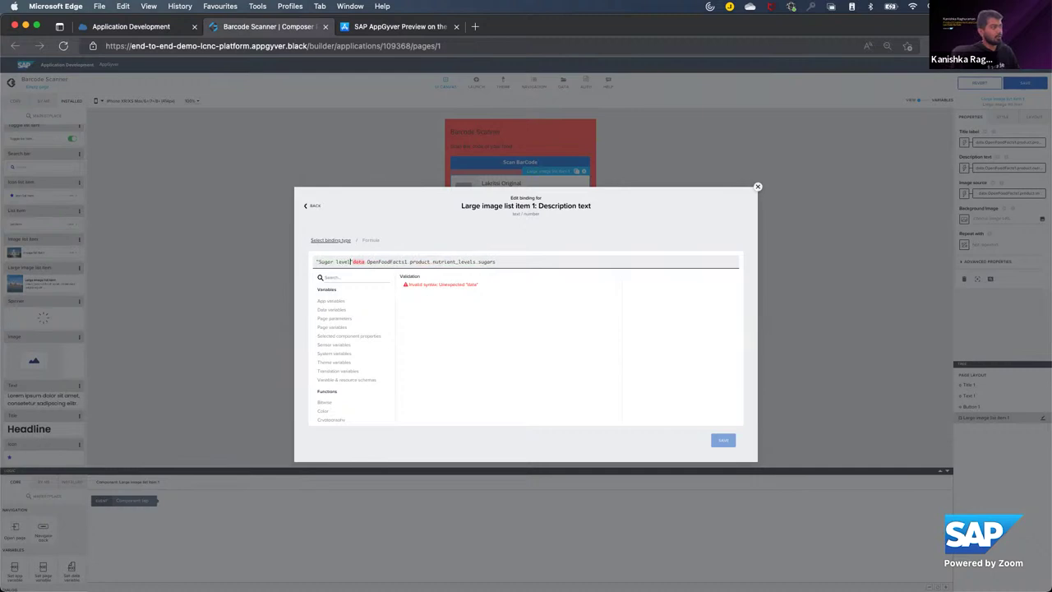
pyautogui.write('"')
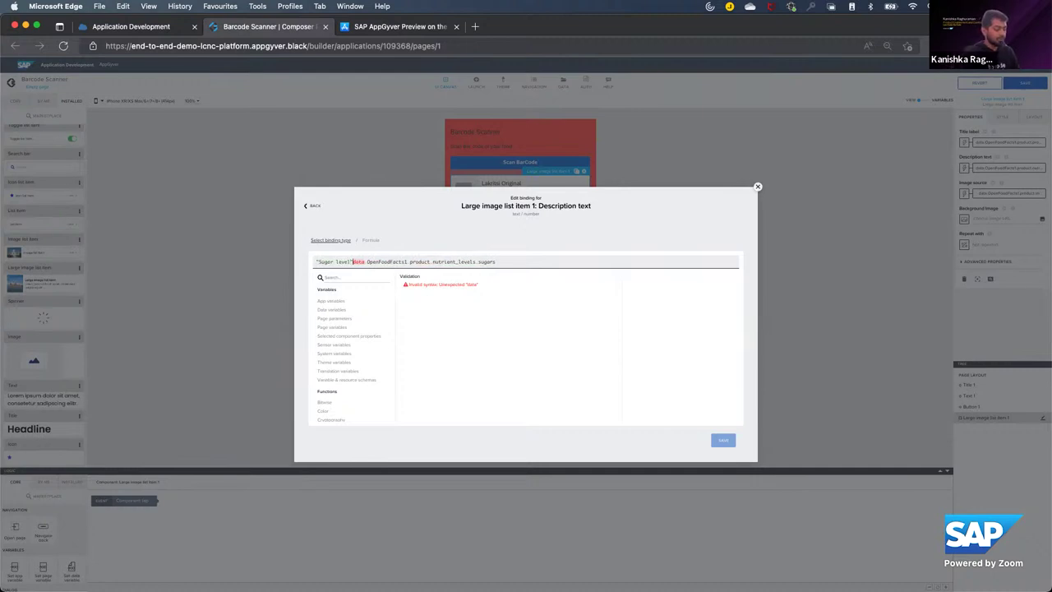
pyautogui.write('+')
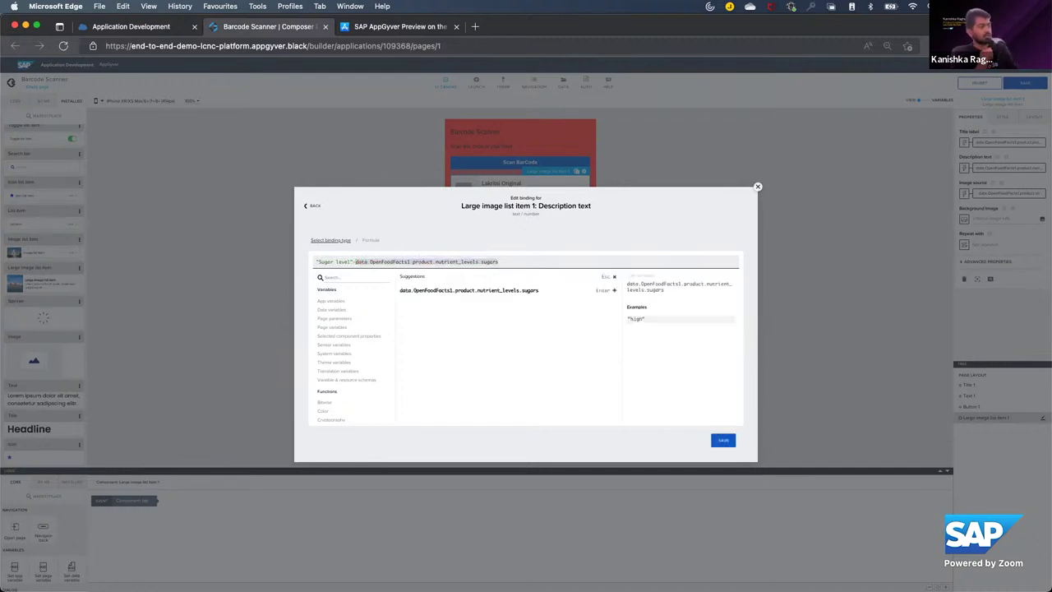
pyautogui.moveTo(355, 263); pyautogui.dragTo(508, 261)
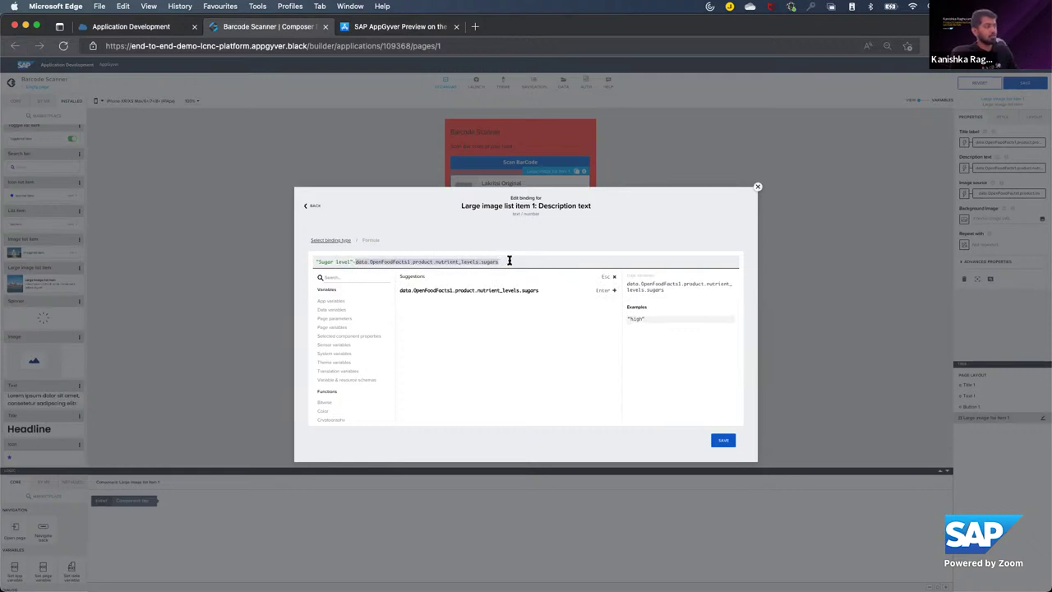
pyautogui.click(603, 293)
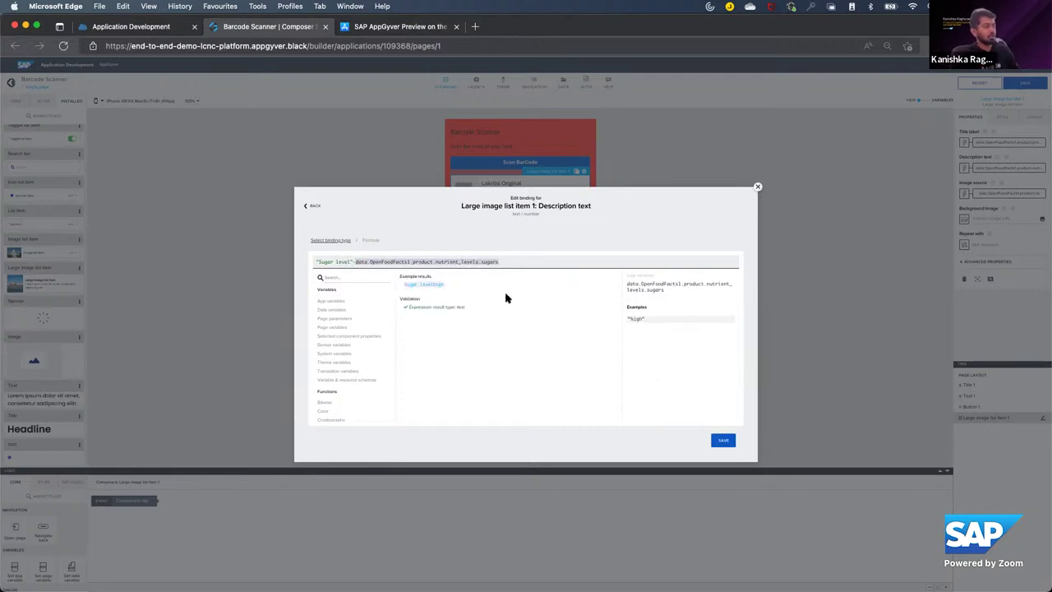
# Step: Add a spaced colon to the Description text formula's label so it reads "Sugar level : ", and save the binding
pyautogui.scroll(10, 428, 292)
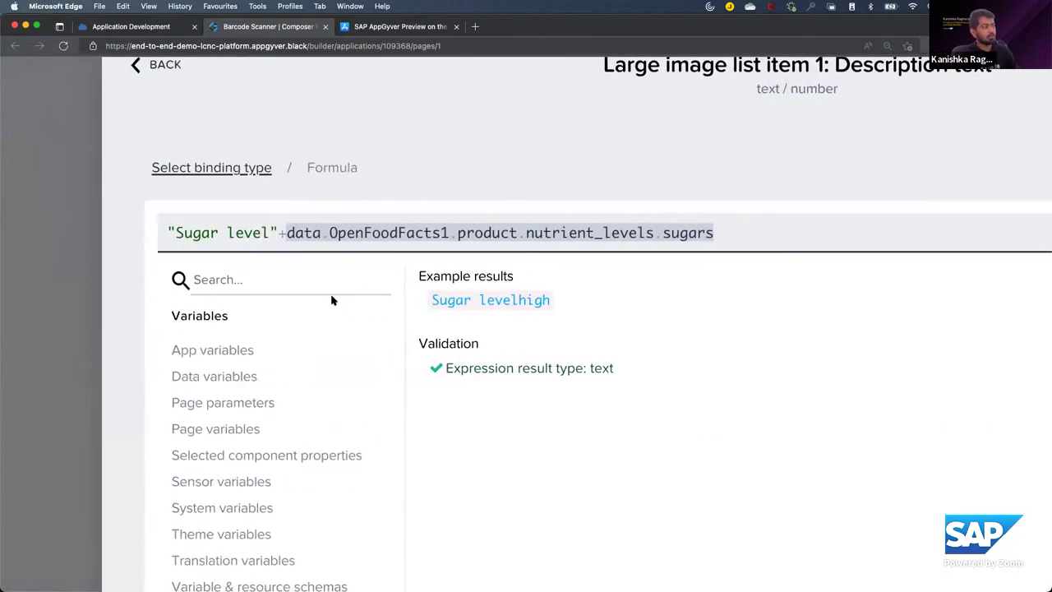
pyautogui.click(275, 232)
pyautogui.write(':')
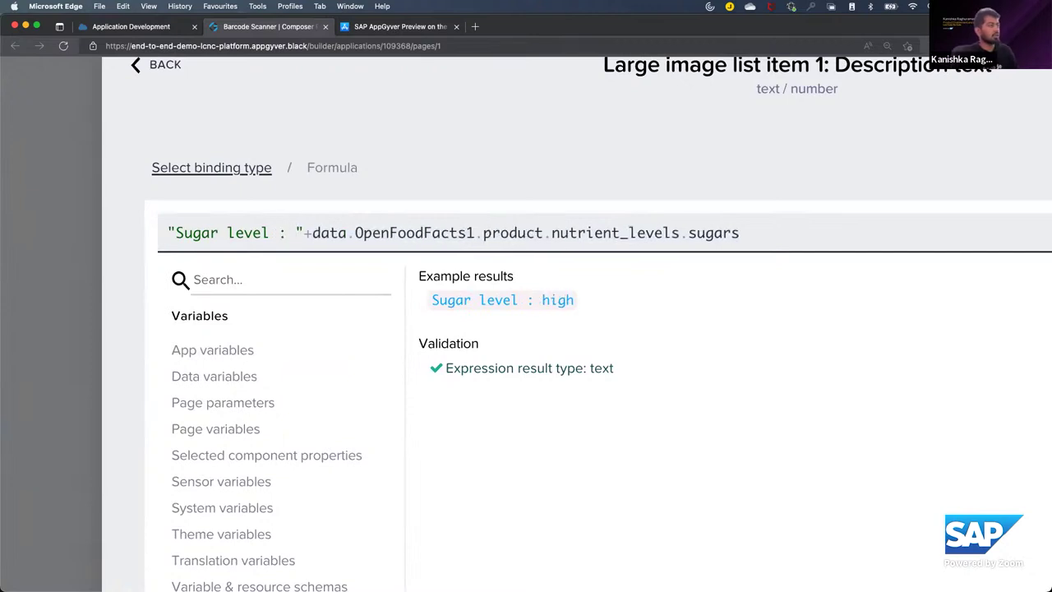
pyautogui.scroll(-5, 372, 292)
pyautogui.scroll(-5, 372, 292)
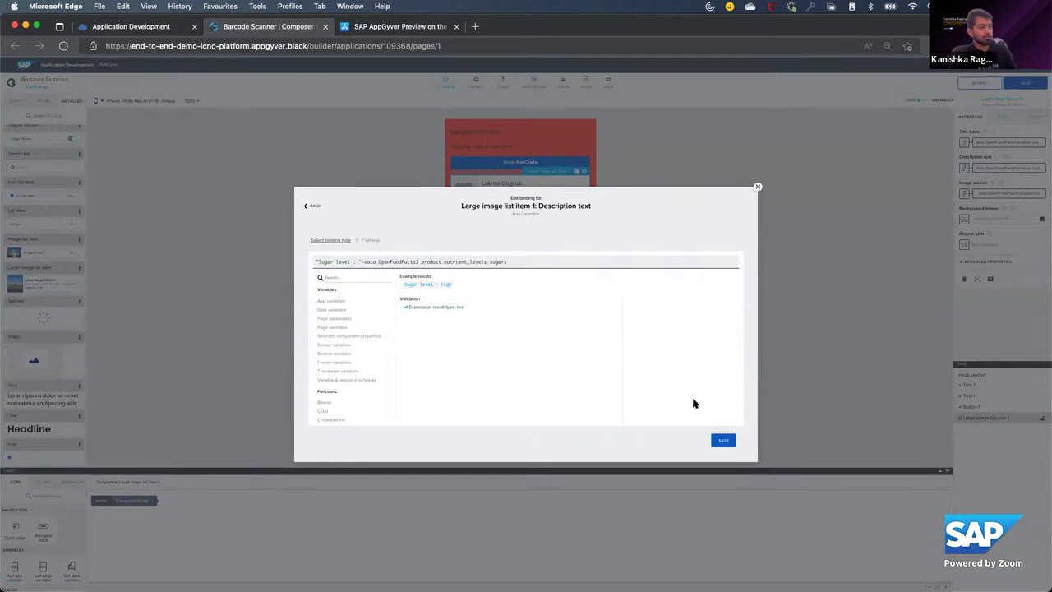
pyautogui.click(724, 442)
pyautogui.click(723, 441)
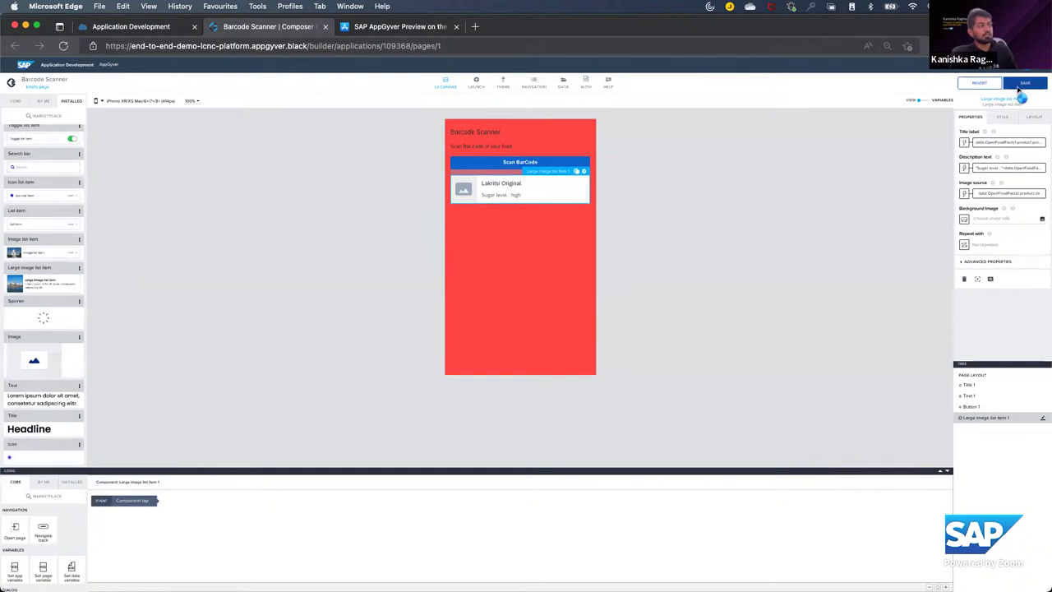
# Step: Save the app and test it in the mirrored phone preview by scanning food barcodes
pyautogui.click(1019, 85)
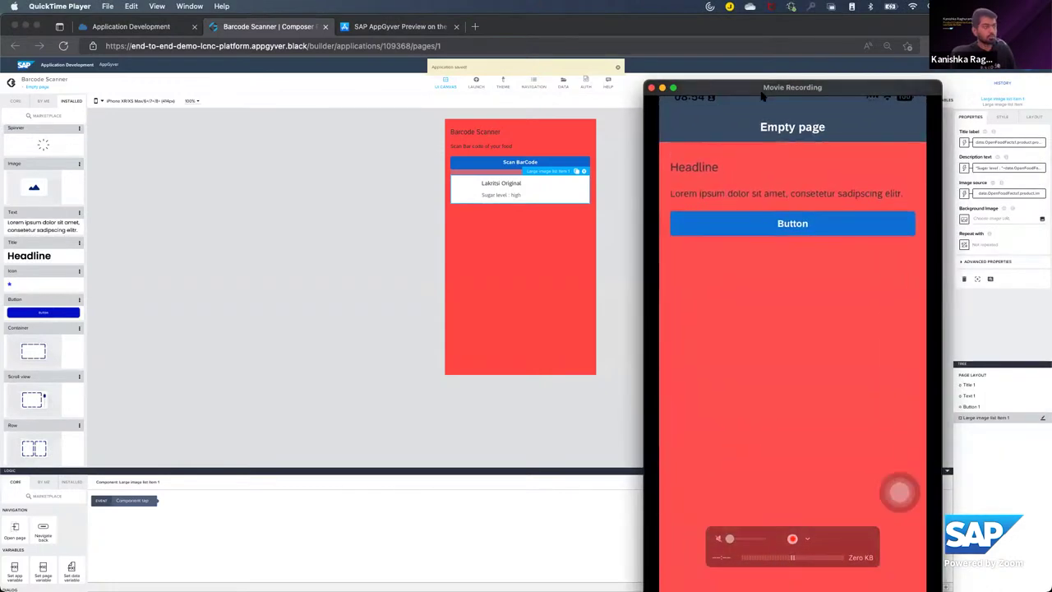
pyautogui.moveTo(761, 96); pyautogui.dragTo(751, 27)
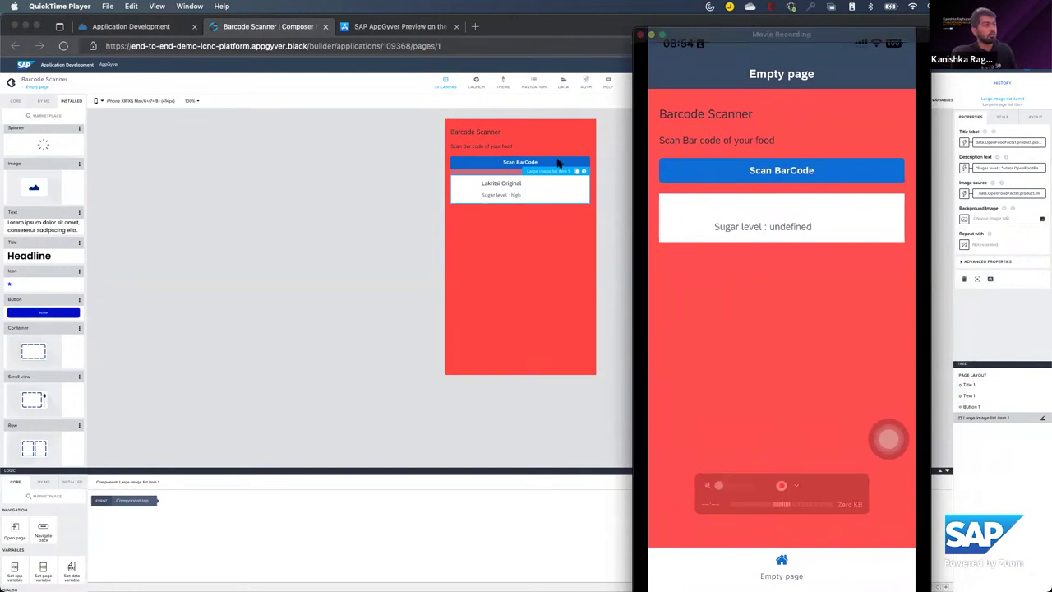
pyautogui.moveTo(726, 195)
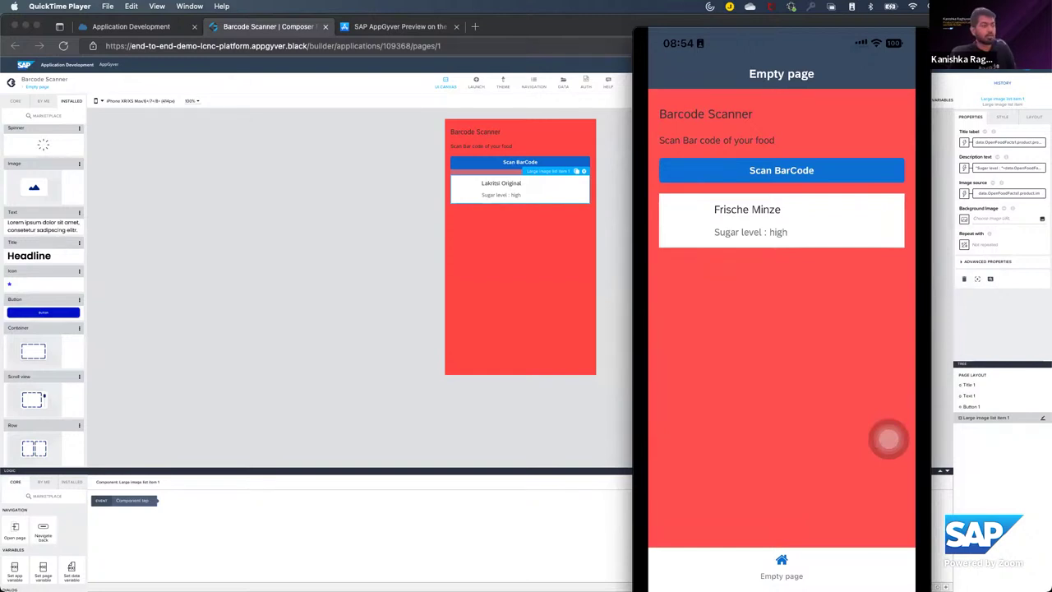
pyautogui.click(782, 170)
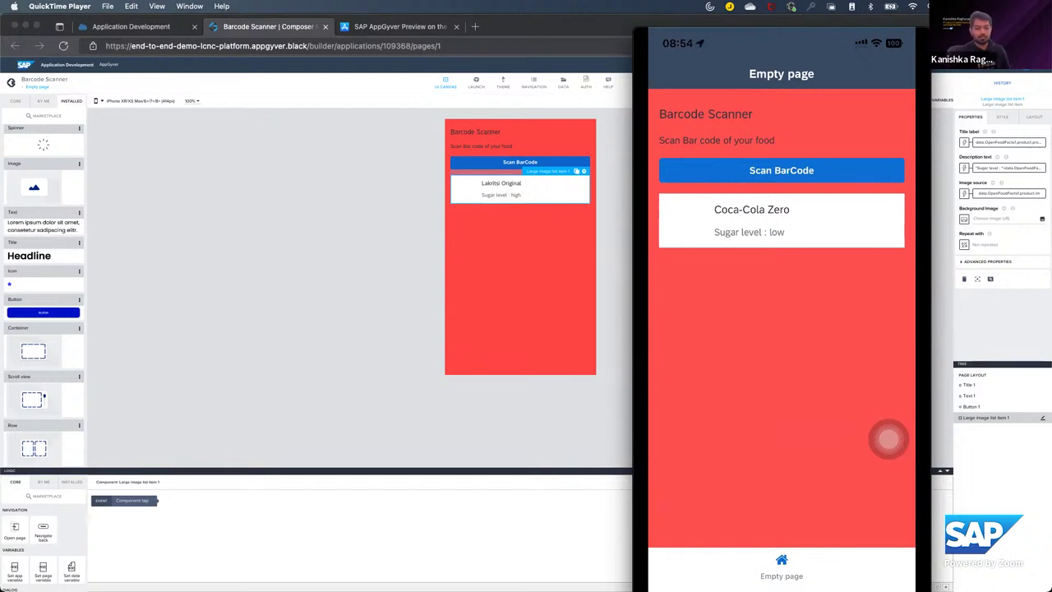
pyautogui.moveTo(668, 277)
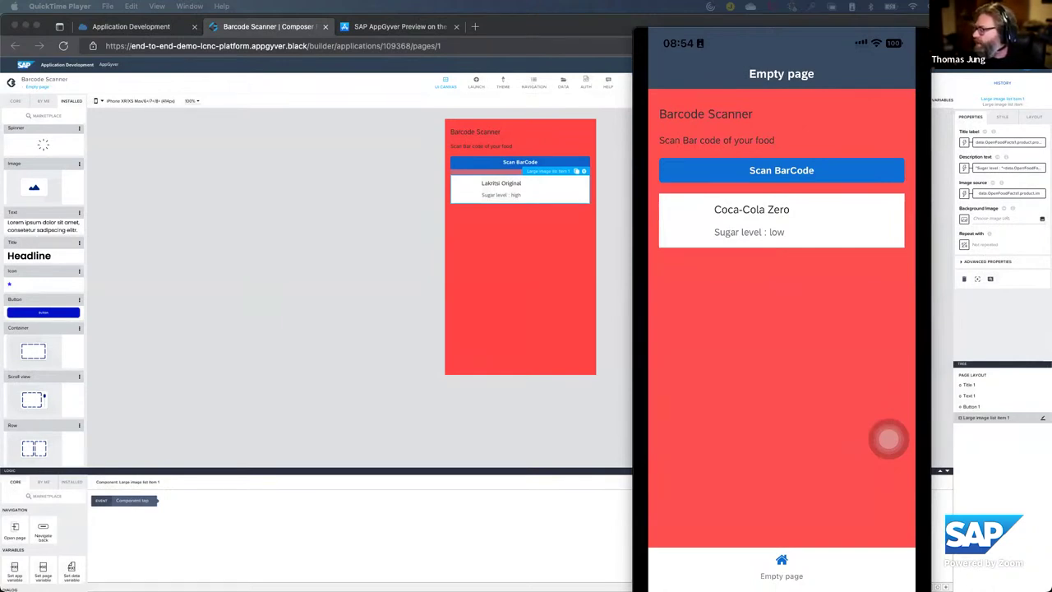
pyautogui.moveTo(801, 376)
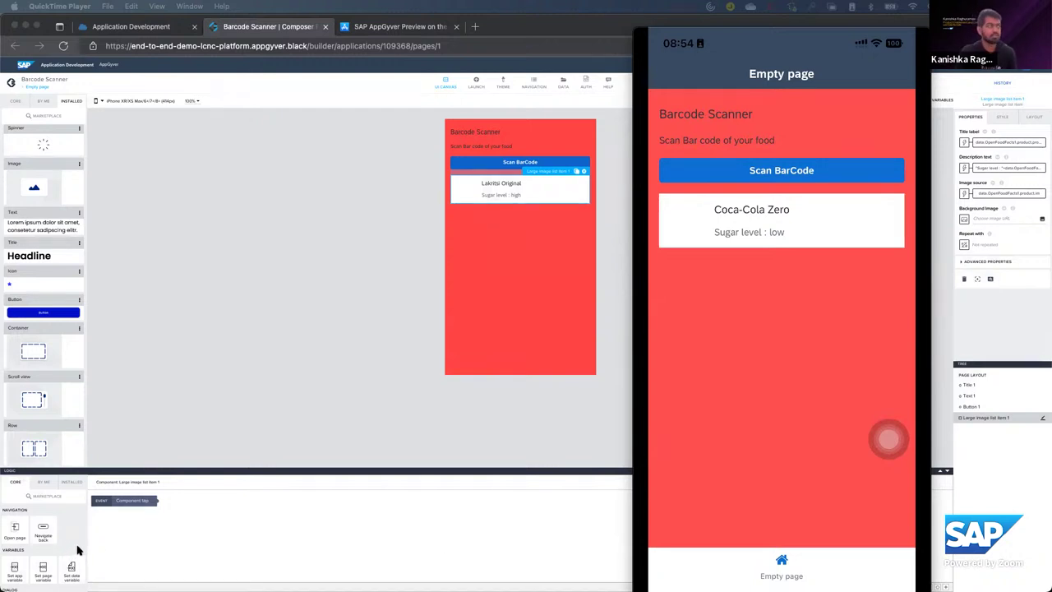
# Step: View the app's Data page and try to open member management for the Barcode Scanner project in the lobby
pyautogui.click(563, 88)
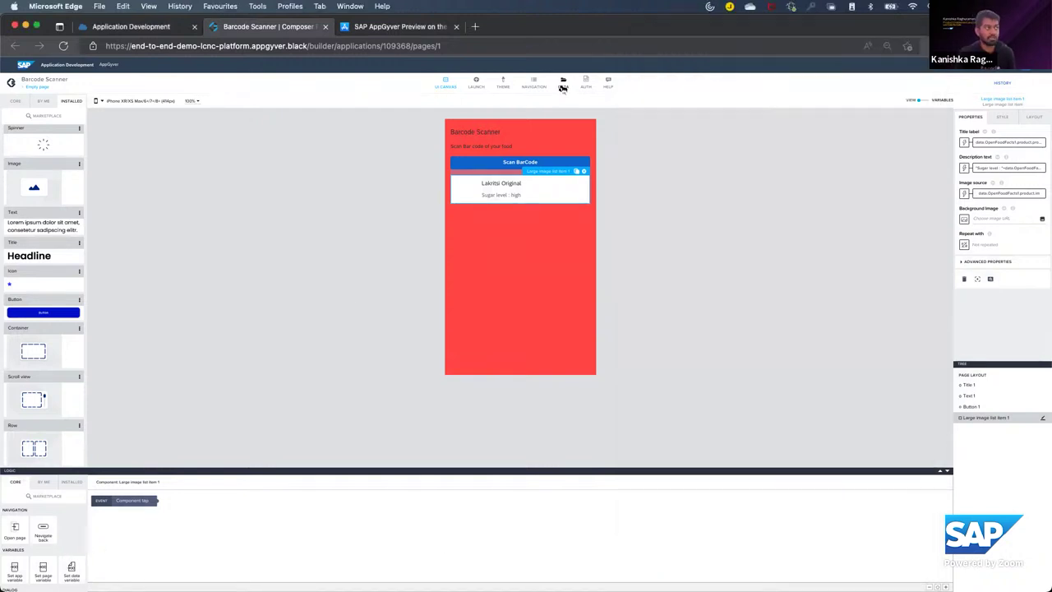
pyautogui.click(563, 88)
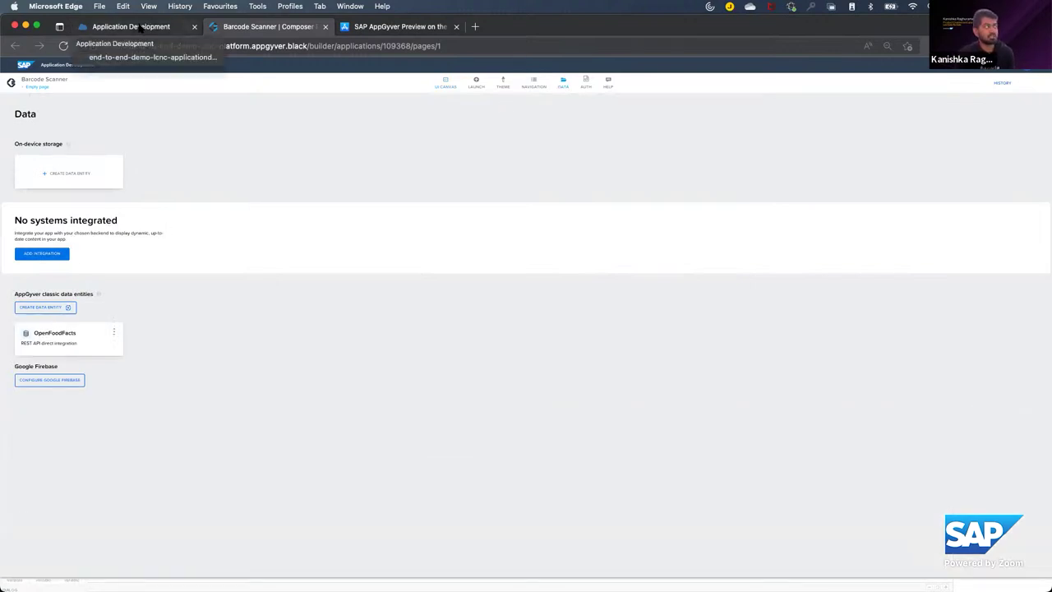
pyautogui.click(142, 28)
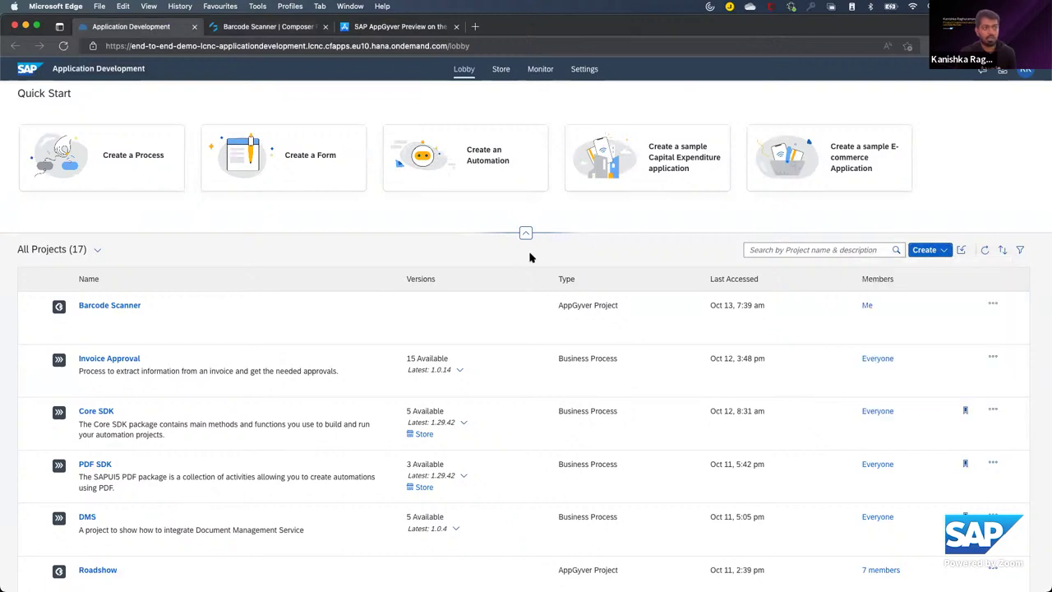
pyautogui.click(992, 304)
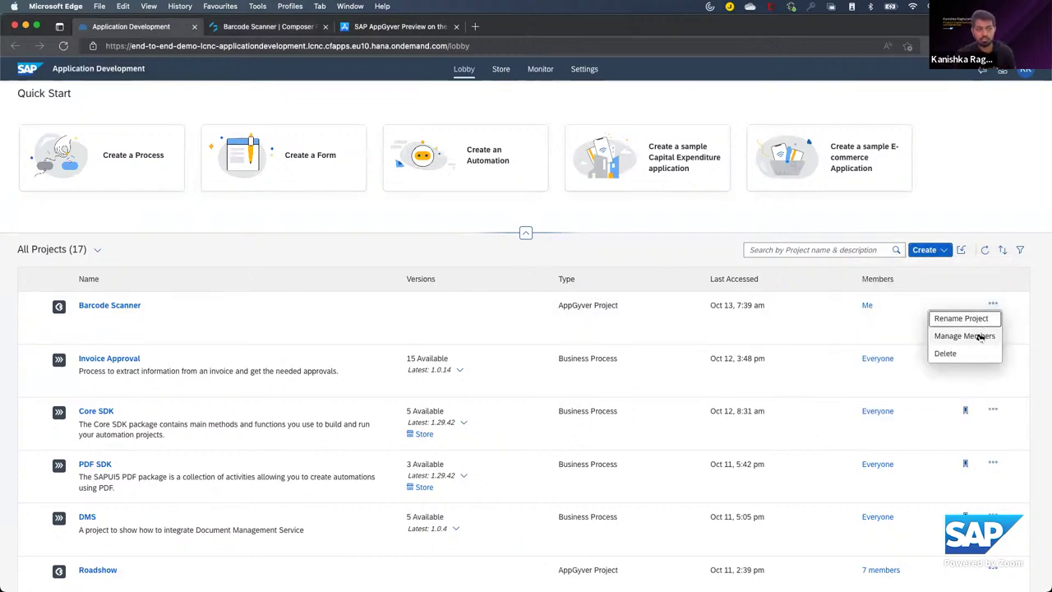
pyautogui.click(979, 338)
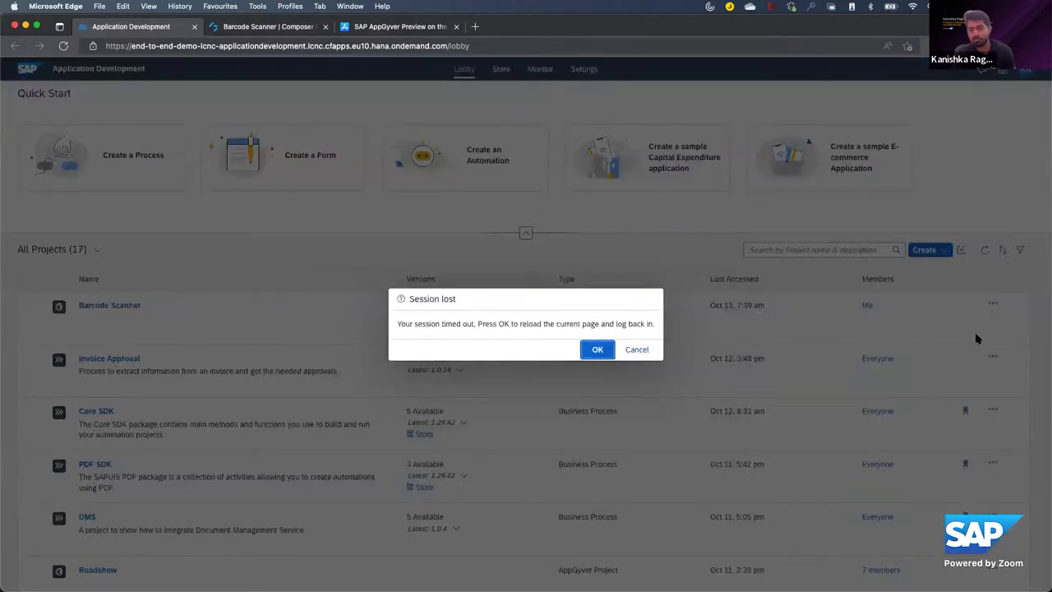
pyautogui.click(597, 350)
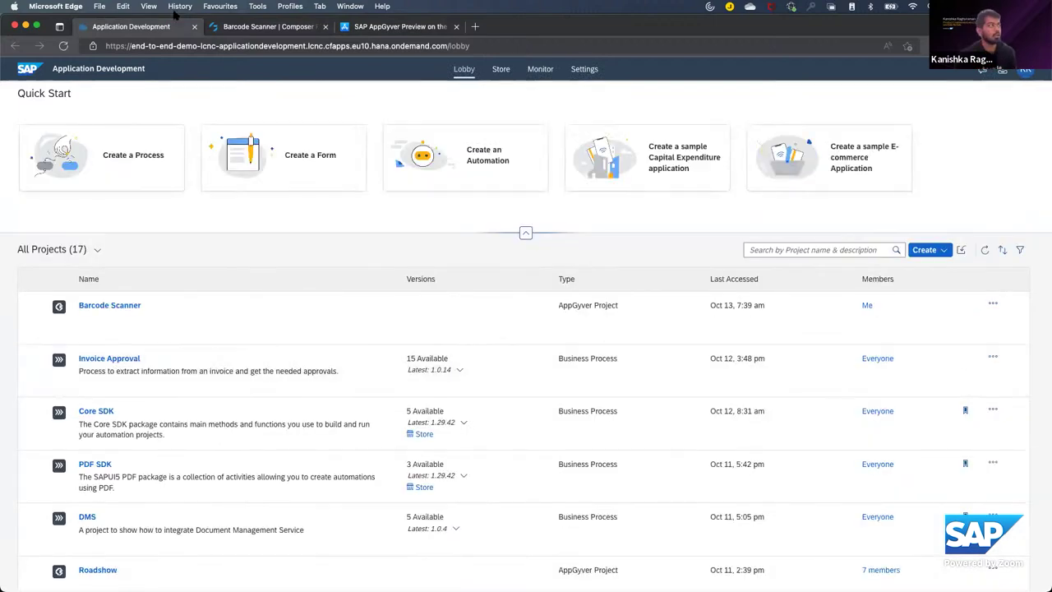
pyautogui.click(241, 28)
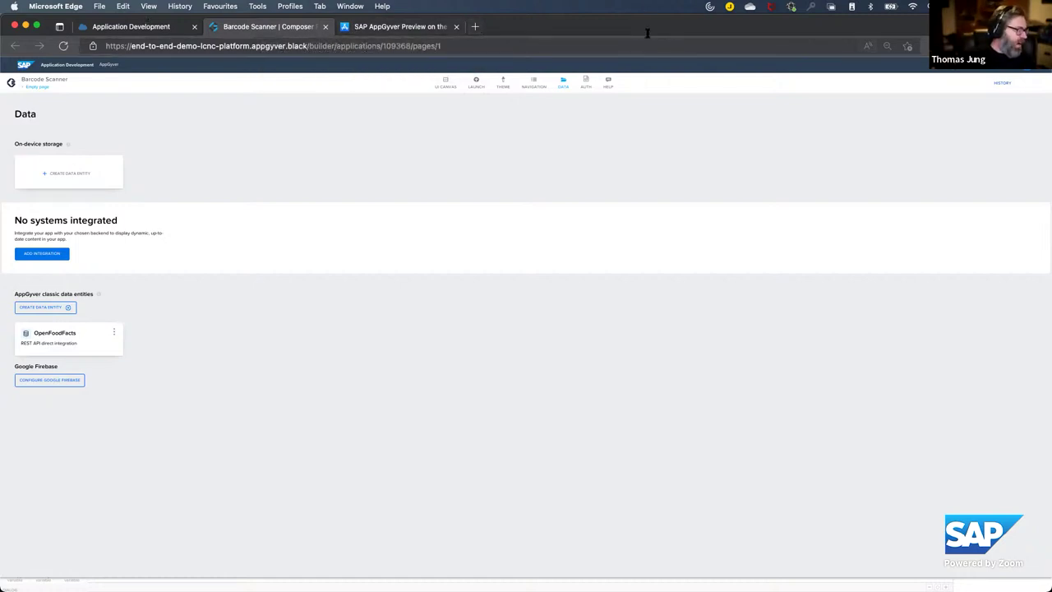
# Step: Open the Bar-Code-Scanner-App GitHub repository in a new browser tab, select its web address, and close the tab
pyautogui.moveTo(675, 35); pyautogui.dragTo(687, 81)
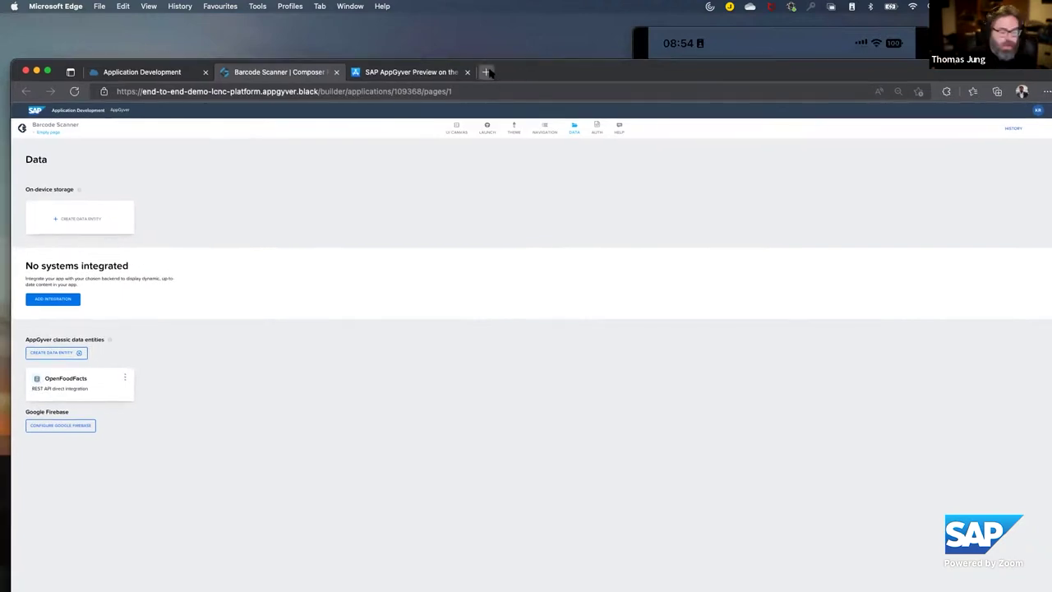
pyautogui.click(488, 73)
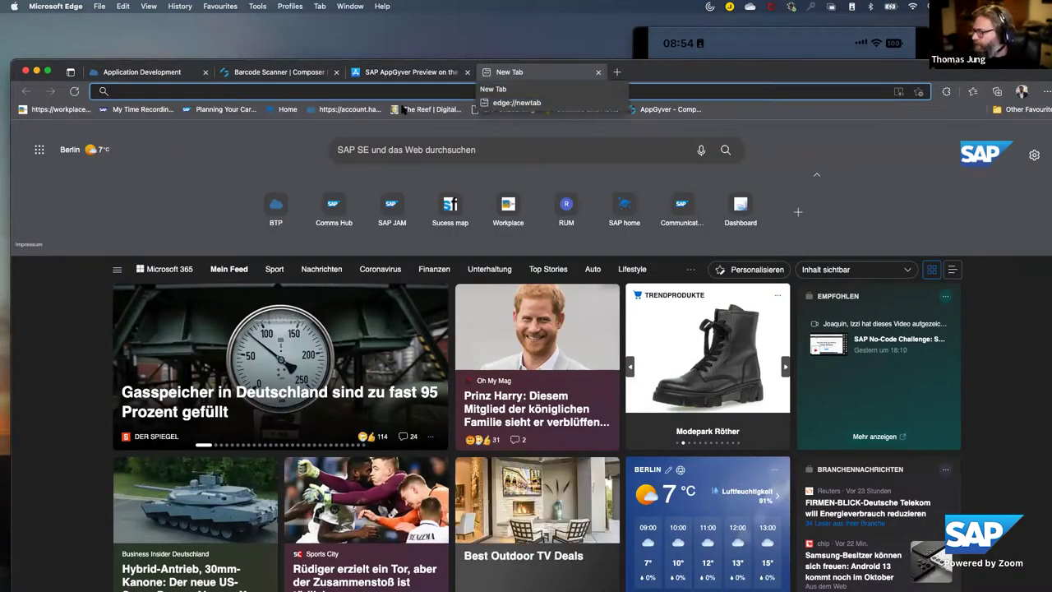
pyautogui.write('gi')
pyautogui.click(335, 170)
pyautogui.click(365, 93)
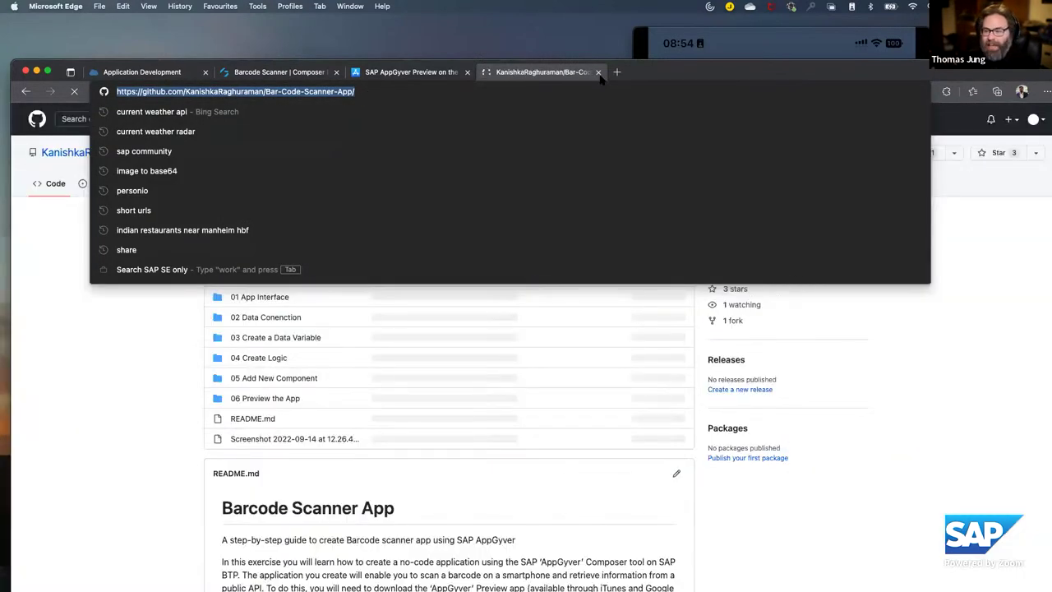
pyautogui.click(599, 72)
pyautogui.doubleClick(604, 77)
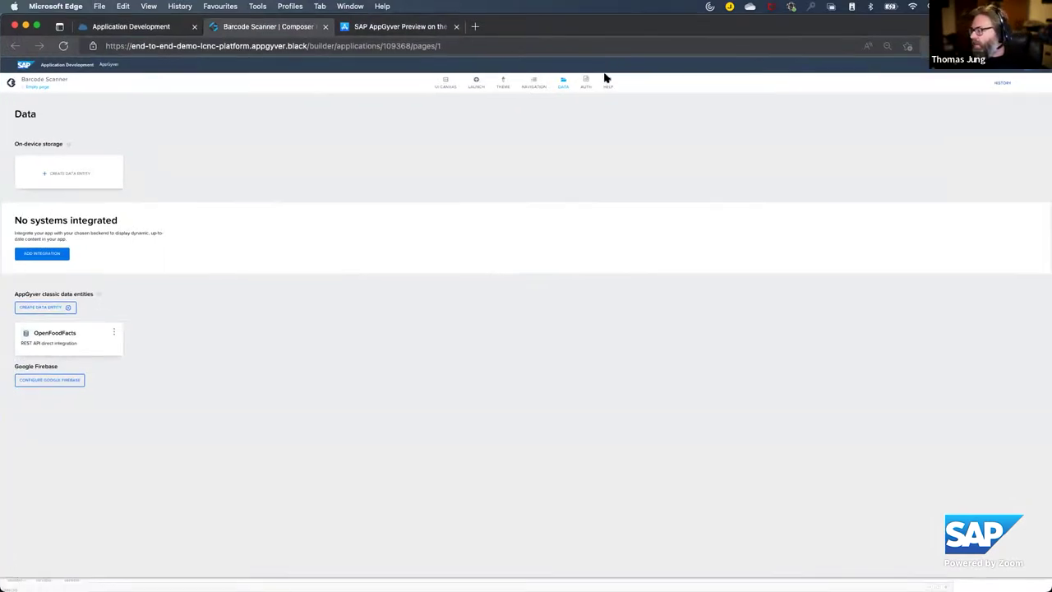